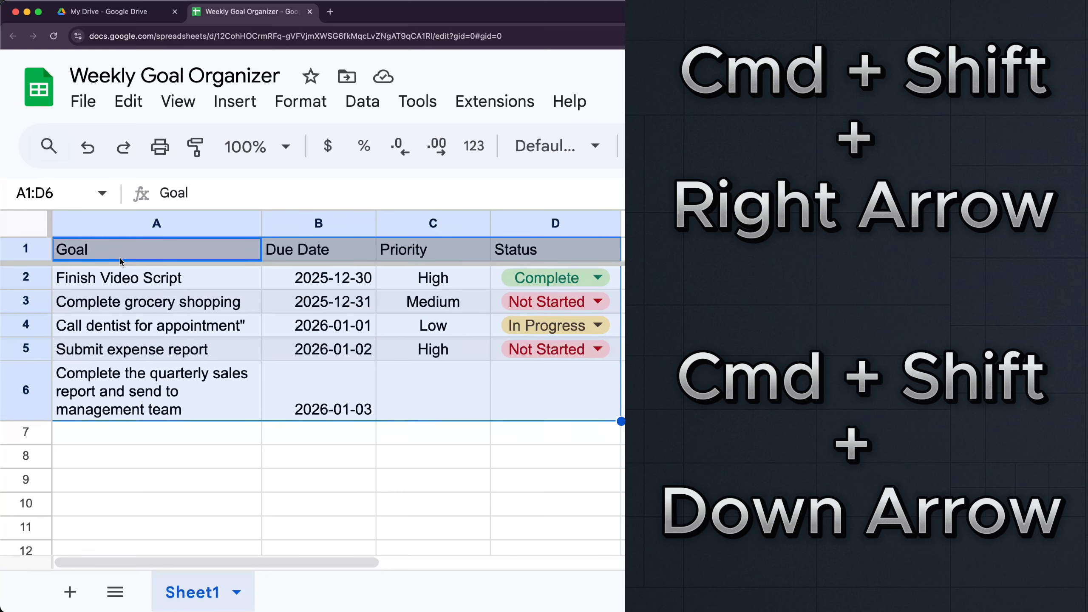
pyautogui.click(121, 260)
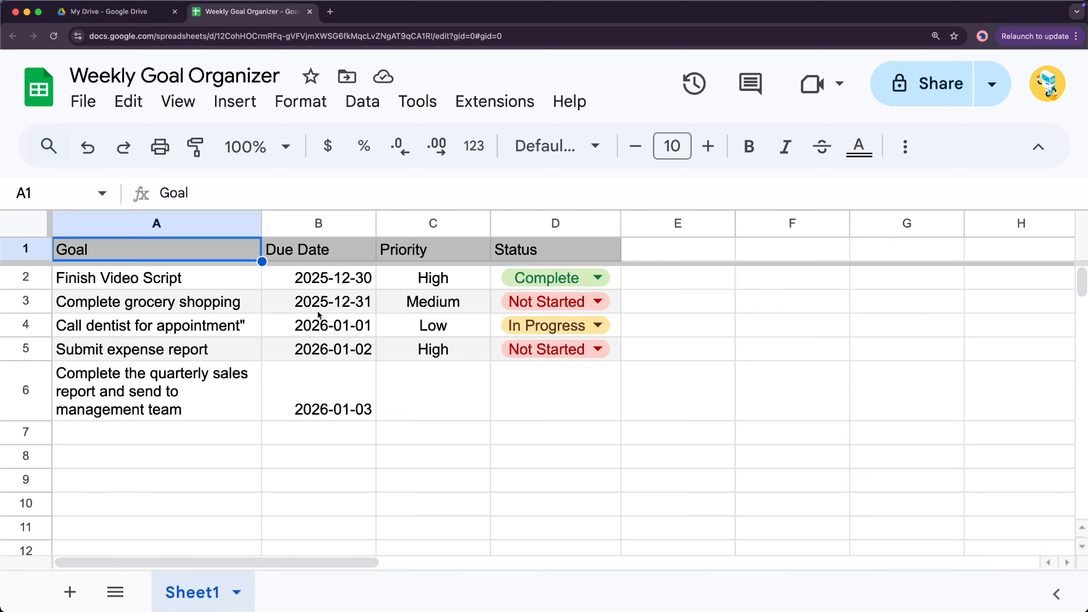
# Create a blank spreadsheet by opening sheets.new in a new browser tab
pyautogui.press('super+t')
pyautogui.write('sh')
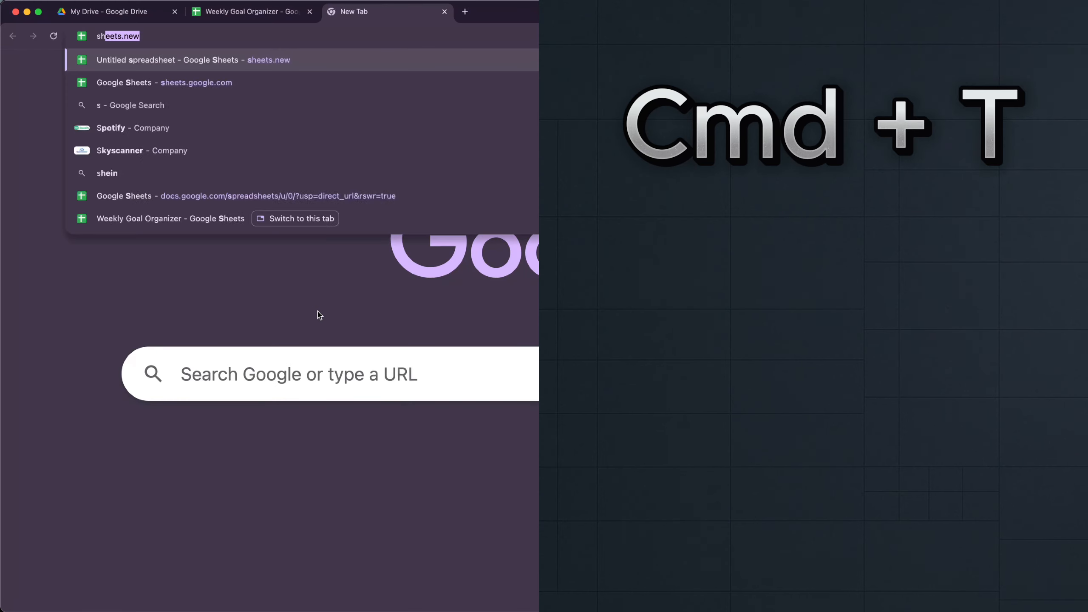
pyautogui.write('eets.new')
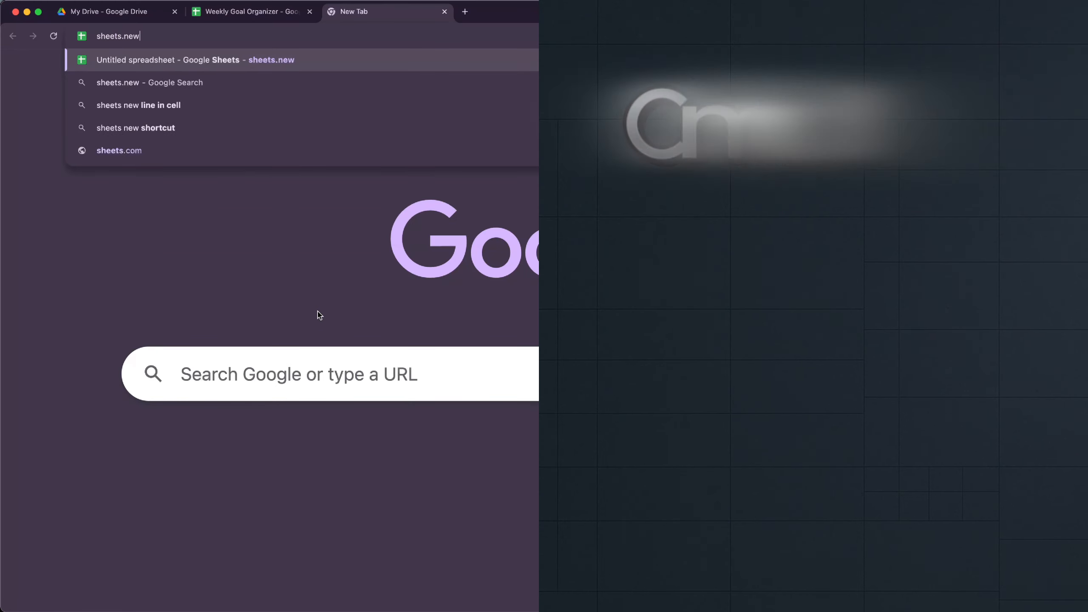
pyautogui.press('Return')
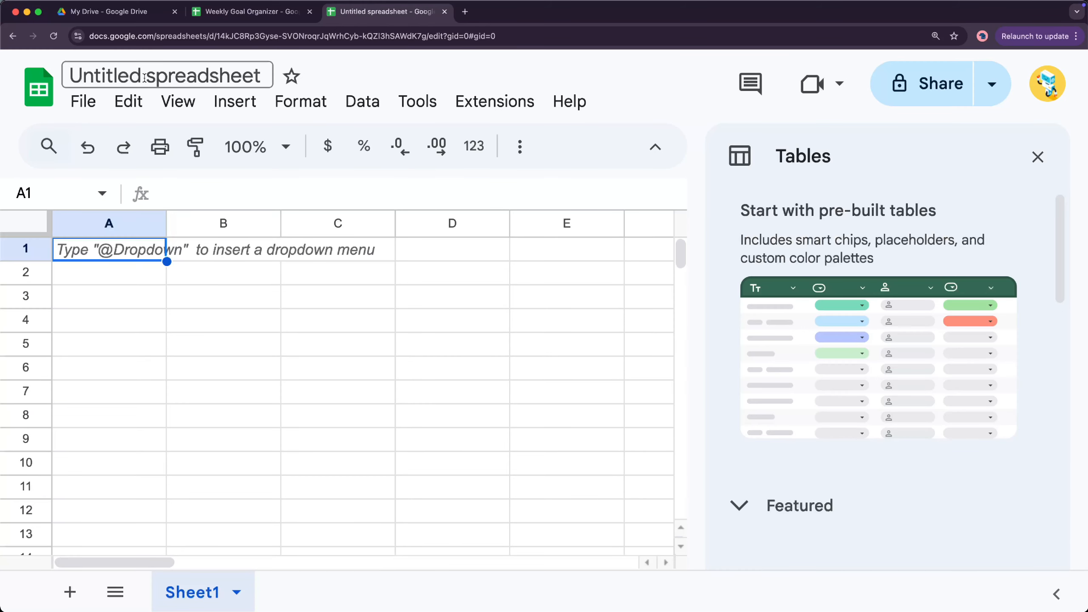
# Rename the spreadsheet as "Expense Tracker" and dismiss the pre-built Tables suggestions
pyautogui.press('super+equal')
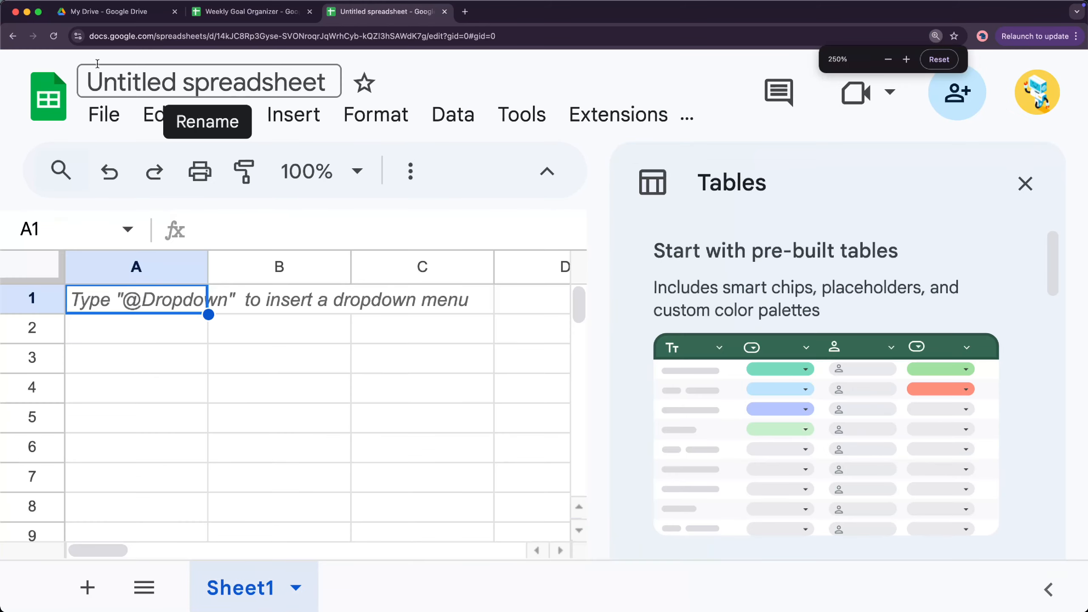
pyautogui.click(146, 80)
pyautogui.write('Exp')
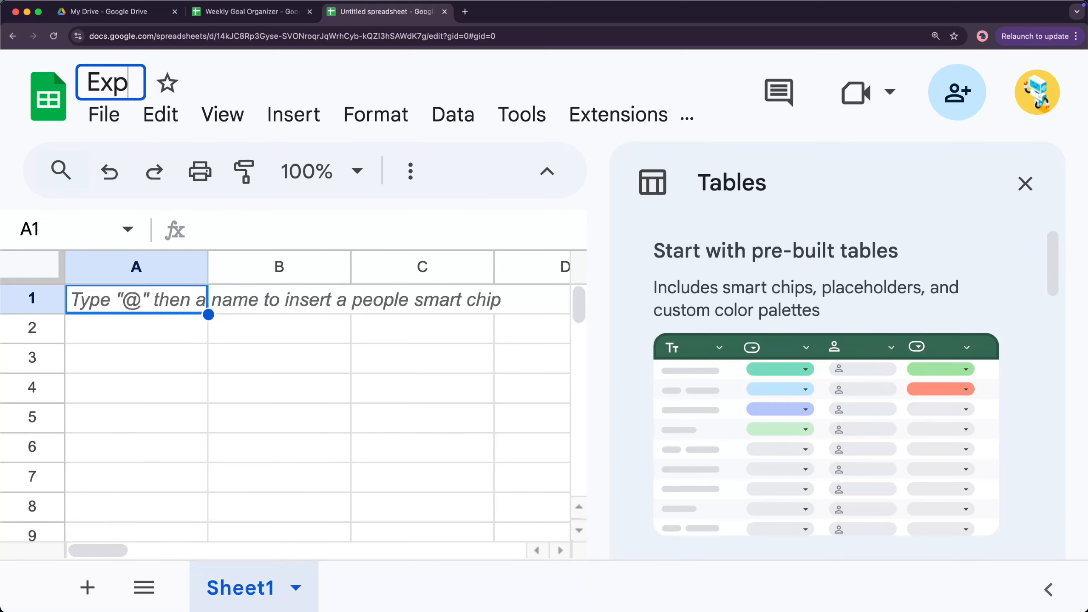
pyautogui.write('ense Tracker')
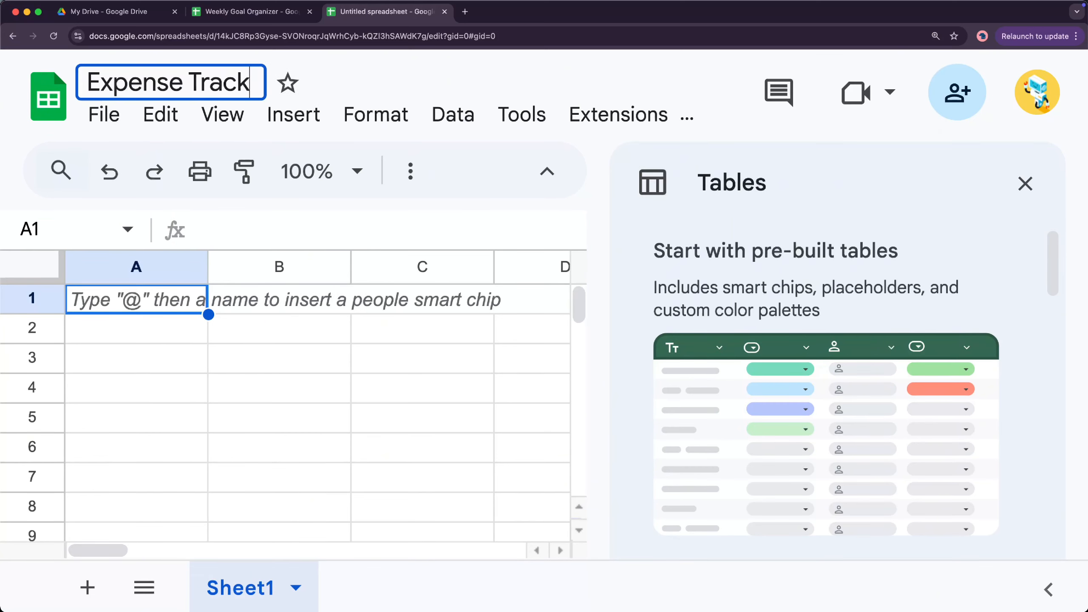
pyautogui.press('Return')
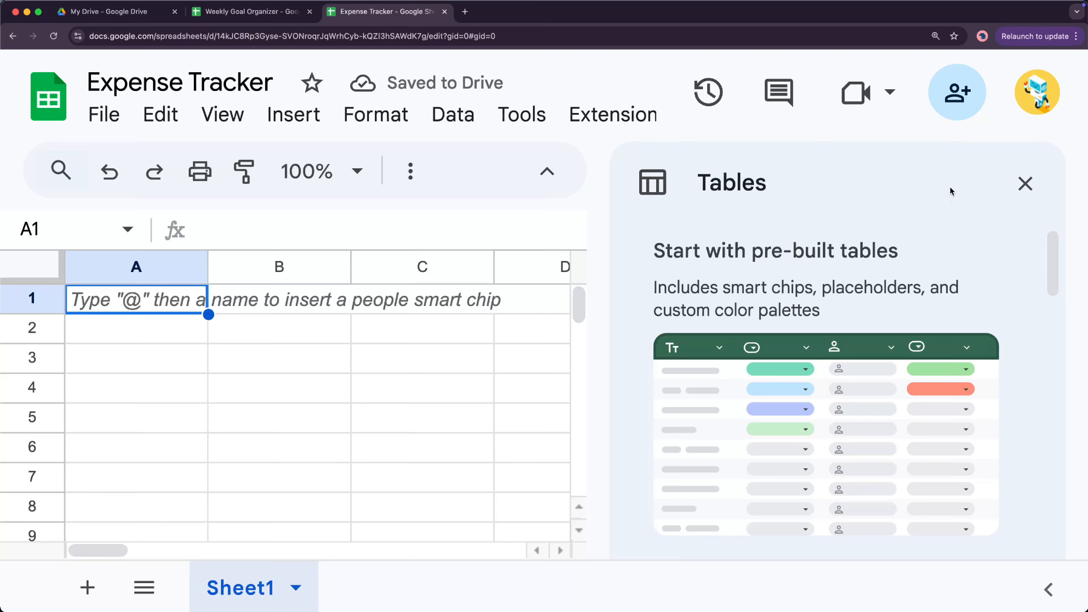
pyautogui.click(1024, 184)
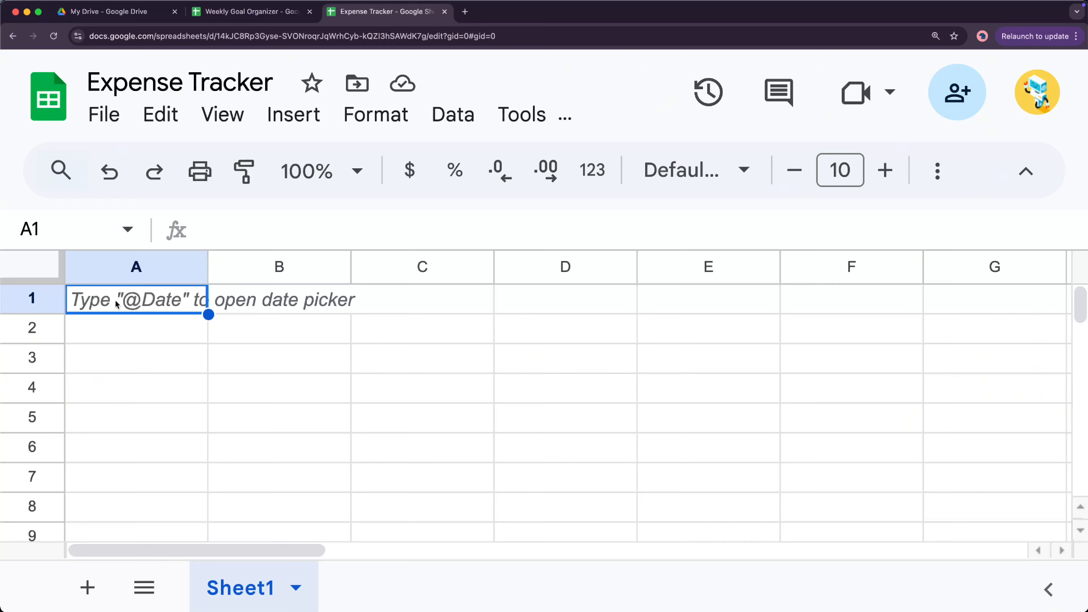
# Enter the headers Date, Description and Category in cells A1 to C1
pyautogui.write('d')
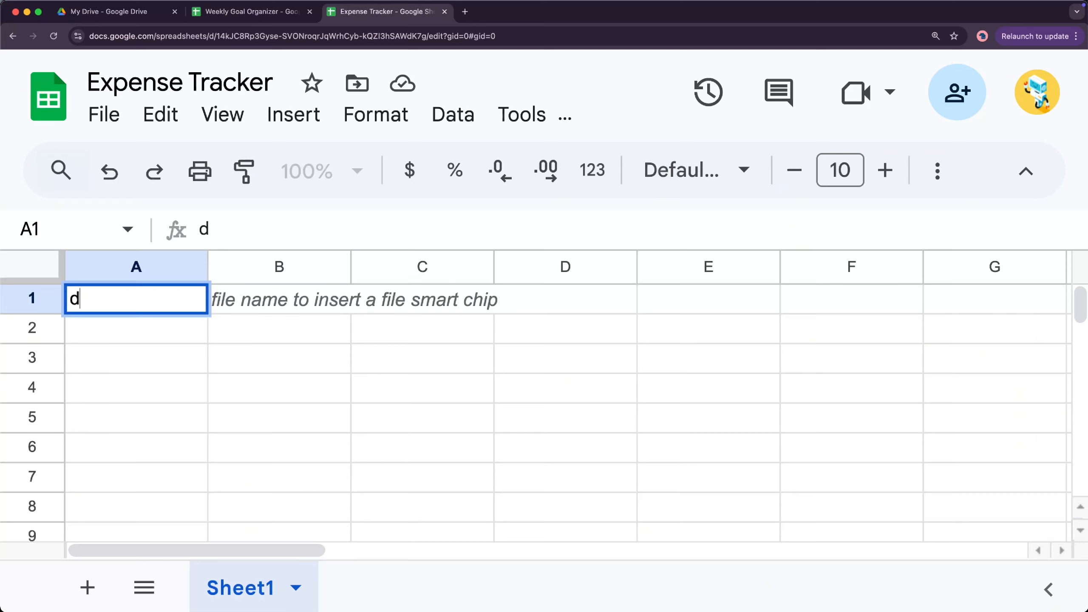
pyautogui.press('BackSpace')
pyautogui.write('Date')
pyautogui.press('Tab')
pyautogui.write('Des')
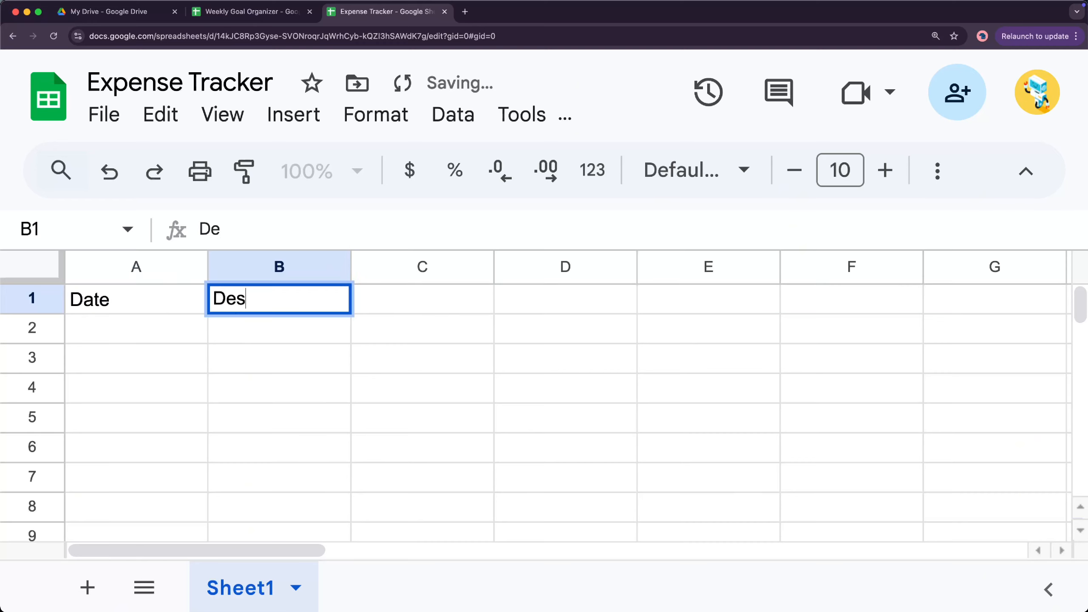
pyautogui.write('cription')
pyautogui.press('Tab')
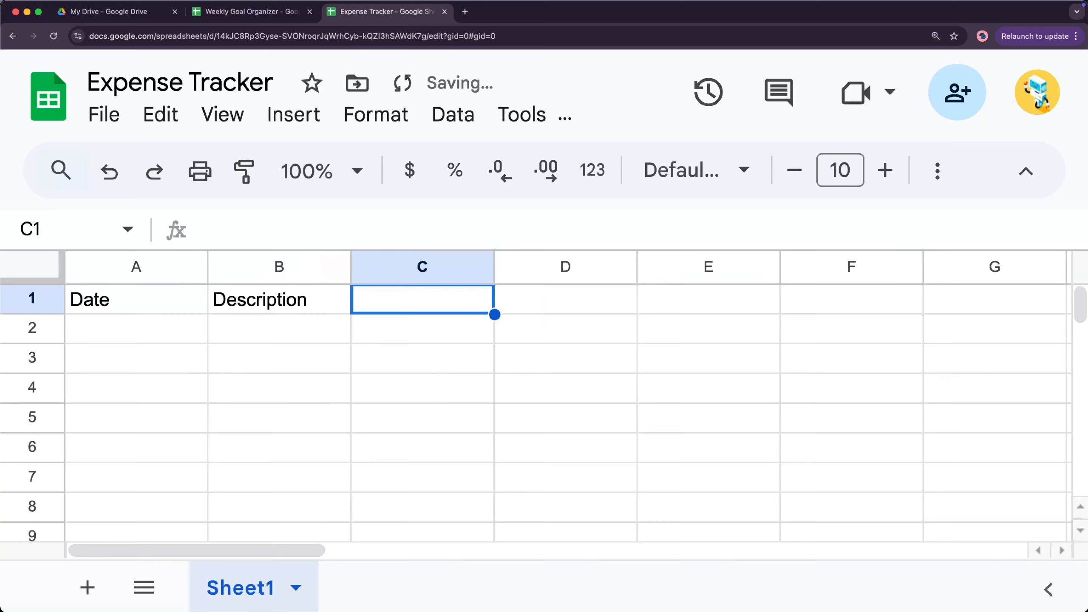
pyautogui.write('Category')
pyautogui.press('Tab')
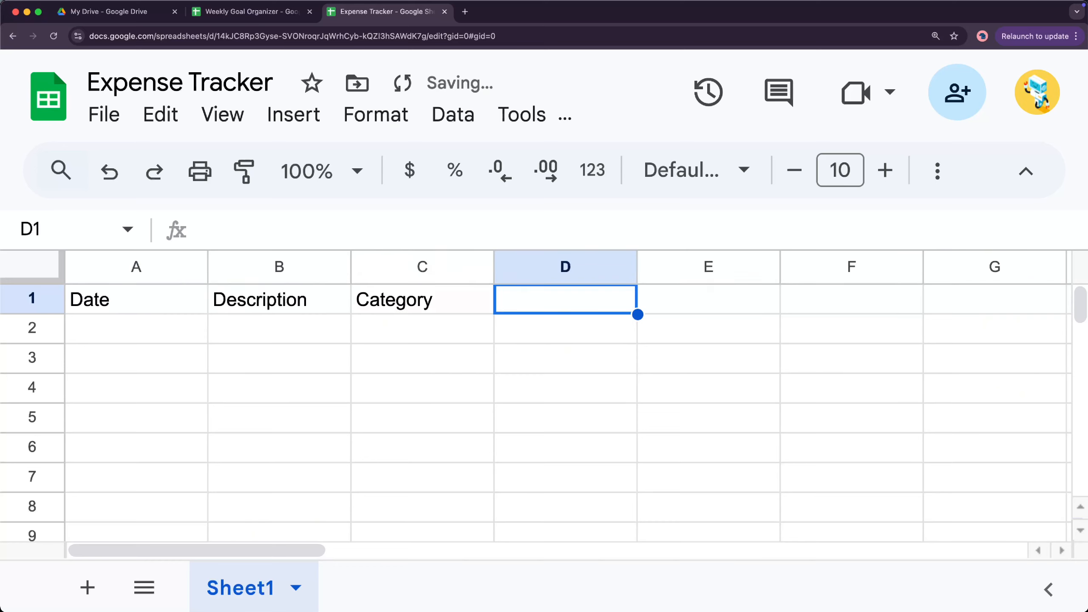
# Enter the headers Amount, Tax, Total and Balance in cells D1 to G1
pyautogui.write('Amount')
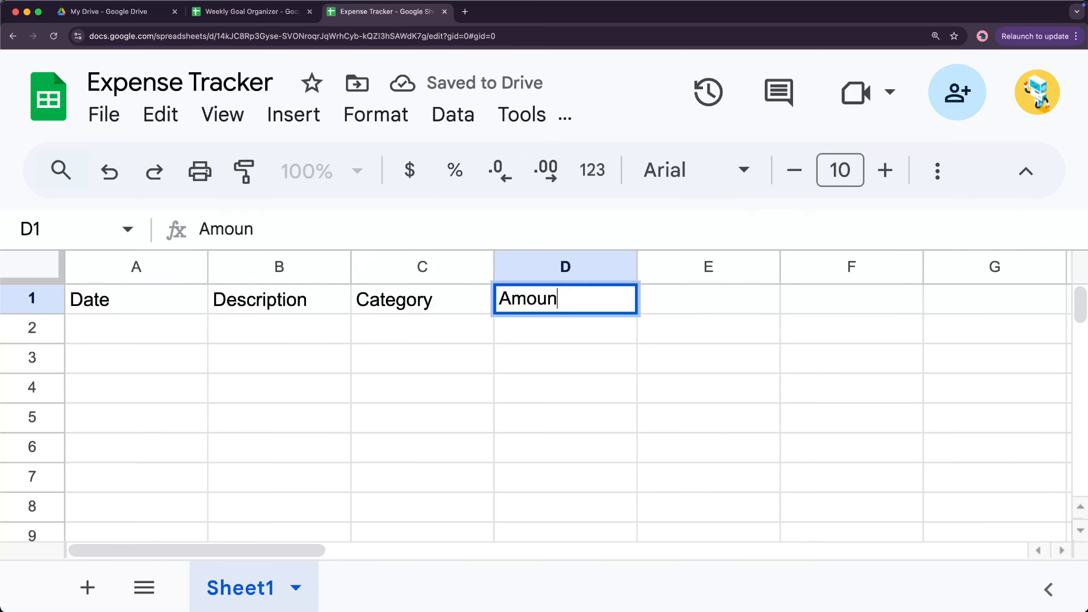
pyautogui.press('Tab')
pyautogui.write('Tax')
pyautogui.press('Tab')
pyautogui.write('Total')
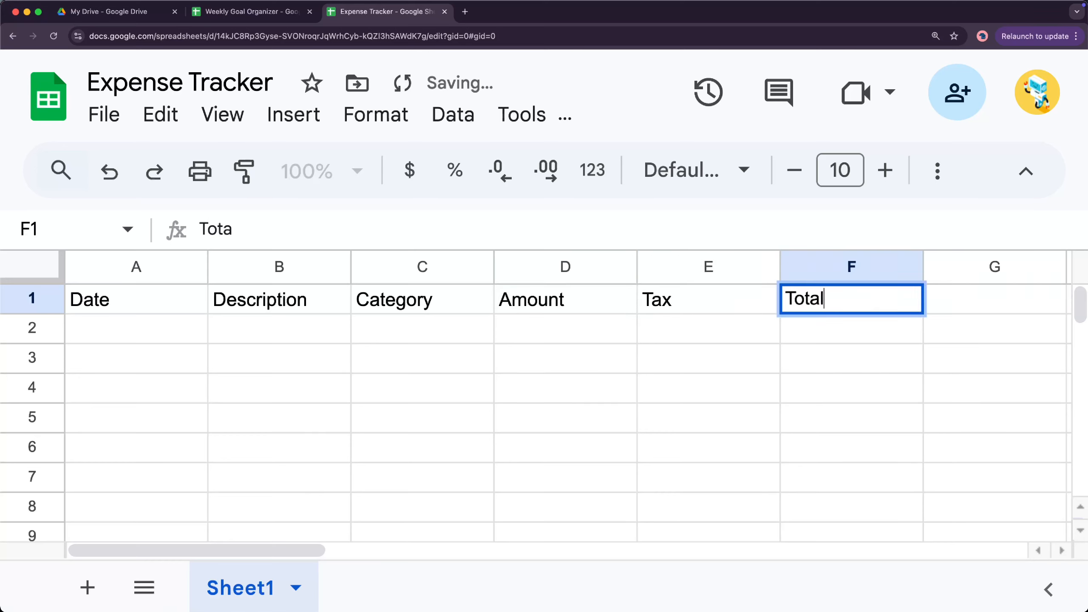
pyautogui.press('Tab')
pyautogui.write('Balance')
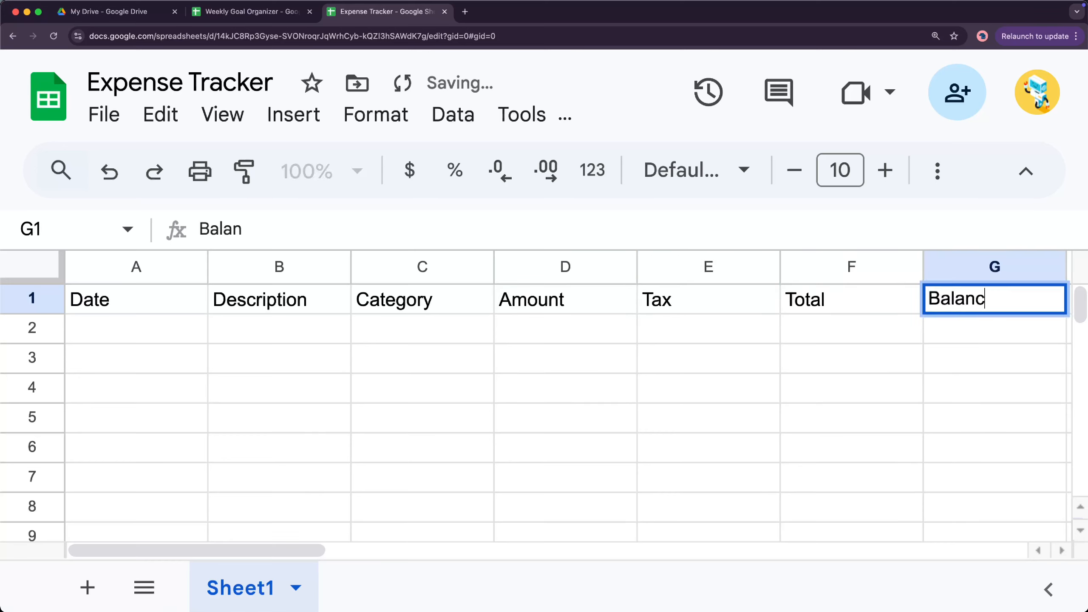
pyautogui.press('BackSpace')
pyautogui.press('BackSpace')
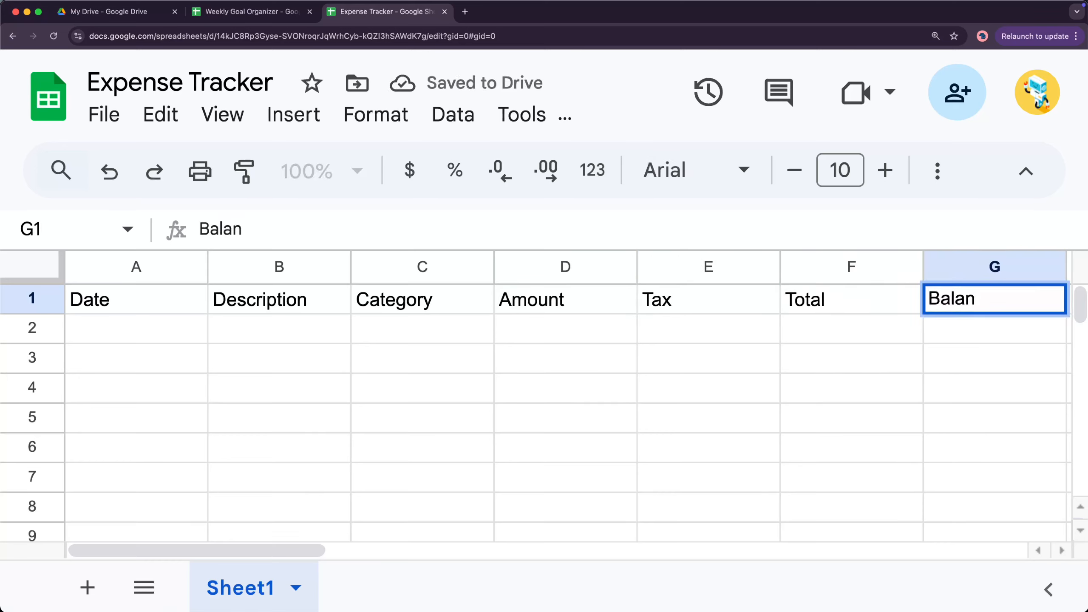
pyautogui.write('ce')
pyautogui.press('Return')
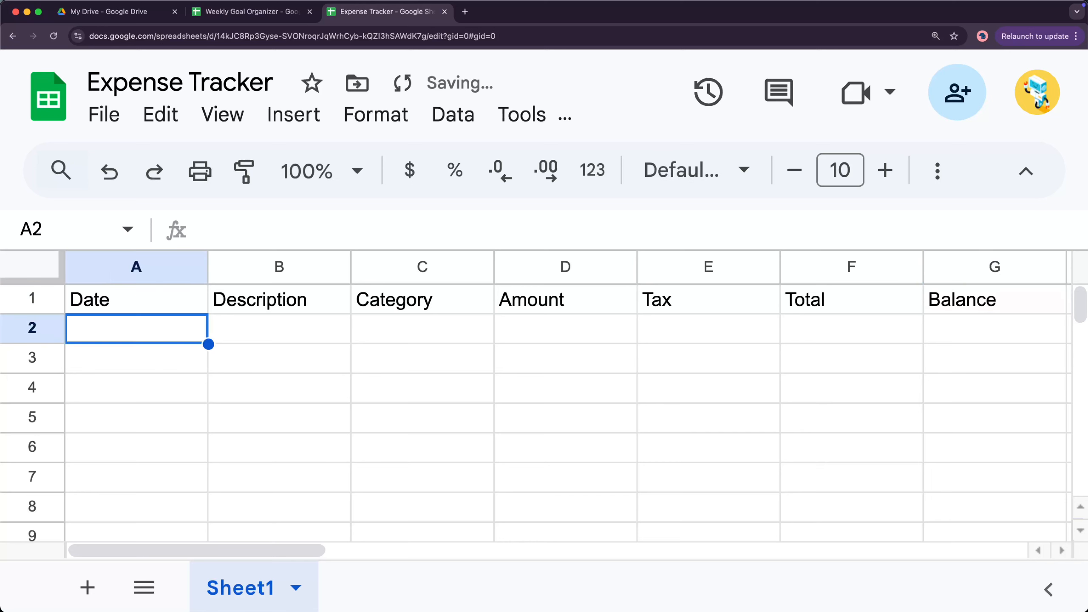
# Make the header cells A1:G1 bold and fill them with the darkest blue
pyautogui.press('Up')
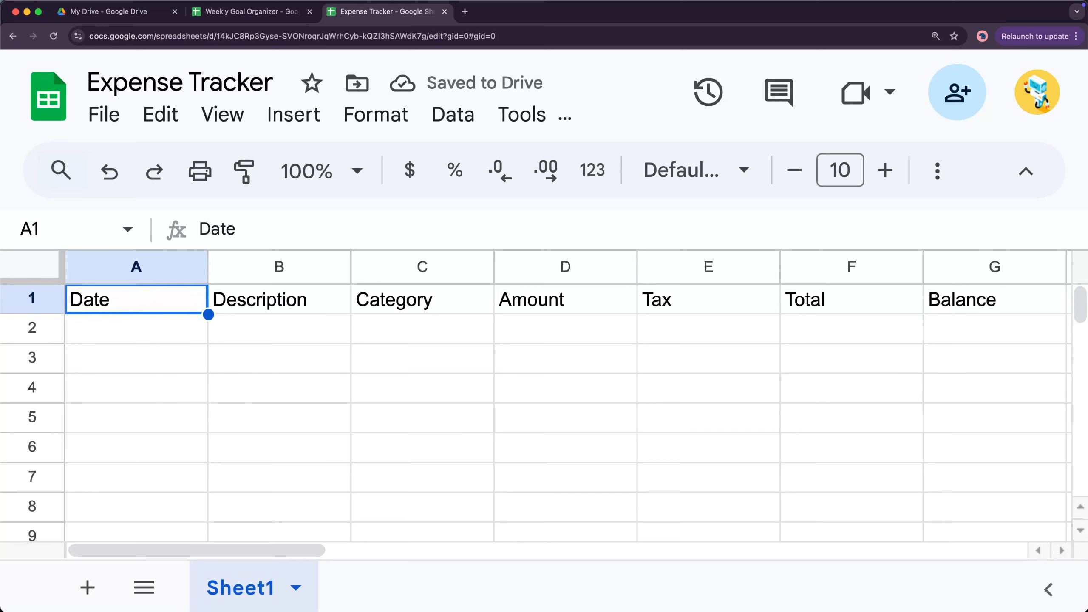
pyautogui.press('super+shift+Right')
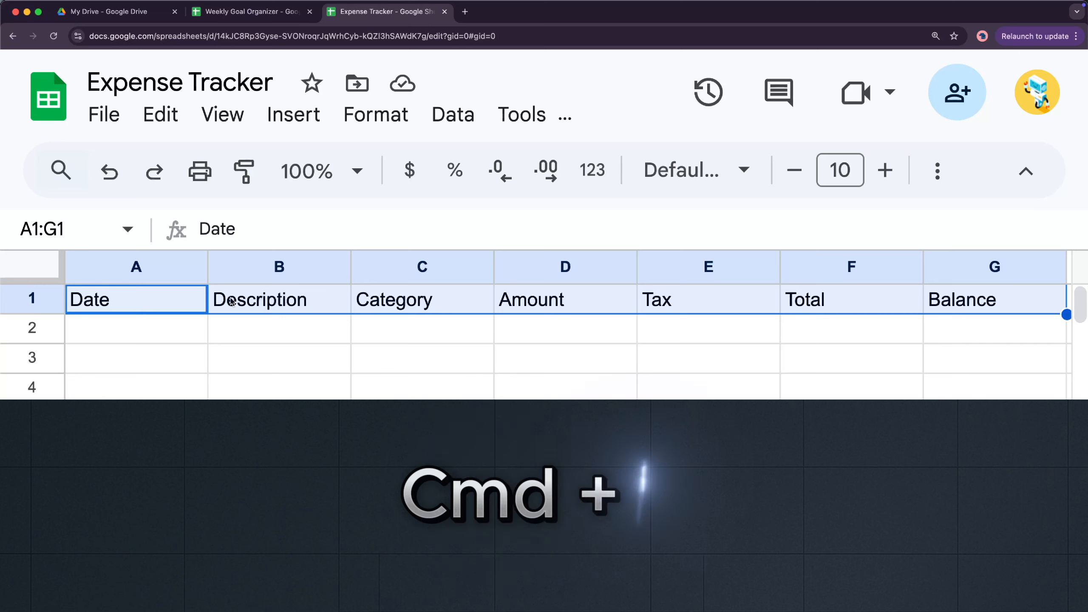
pyautogui.press('super+b')
pyautogui.click(937, 171)
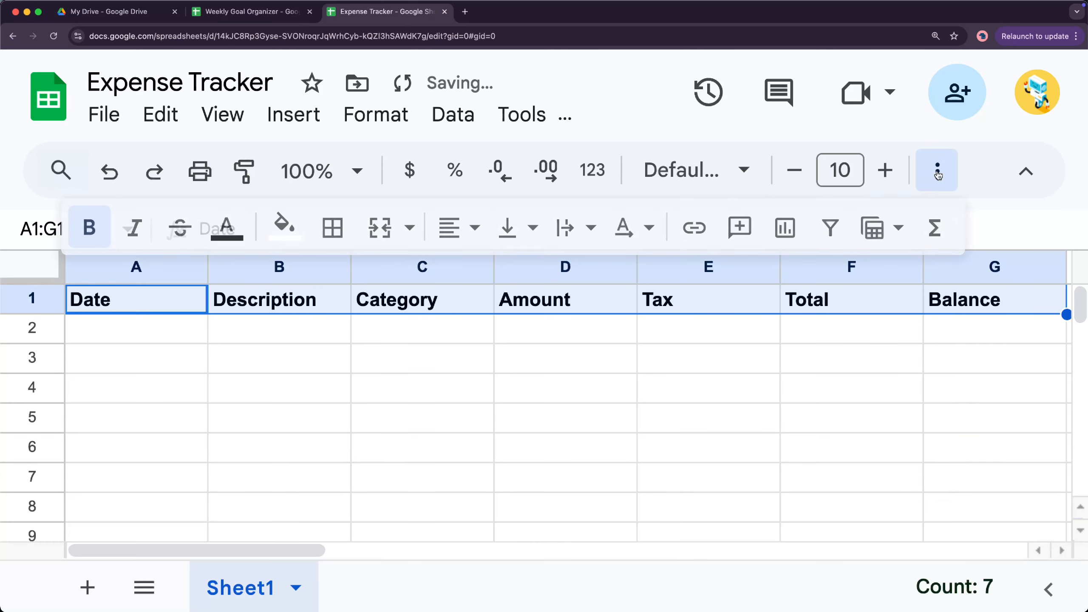
pyautogui.click(284, 227)
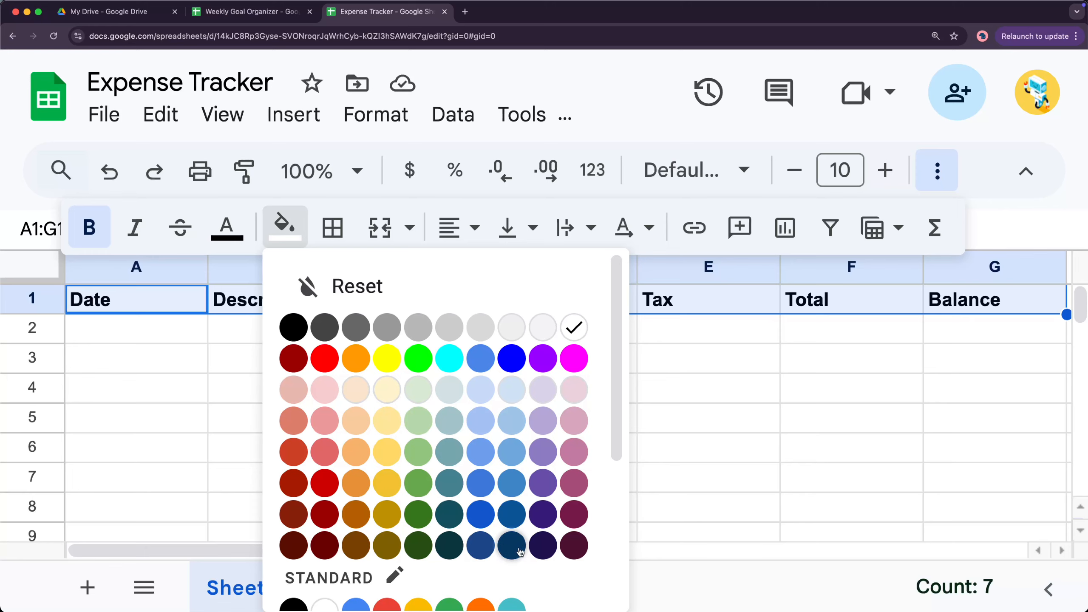
pyautogui.click(512, 546)
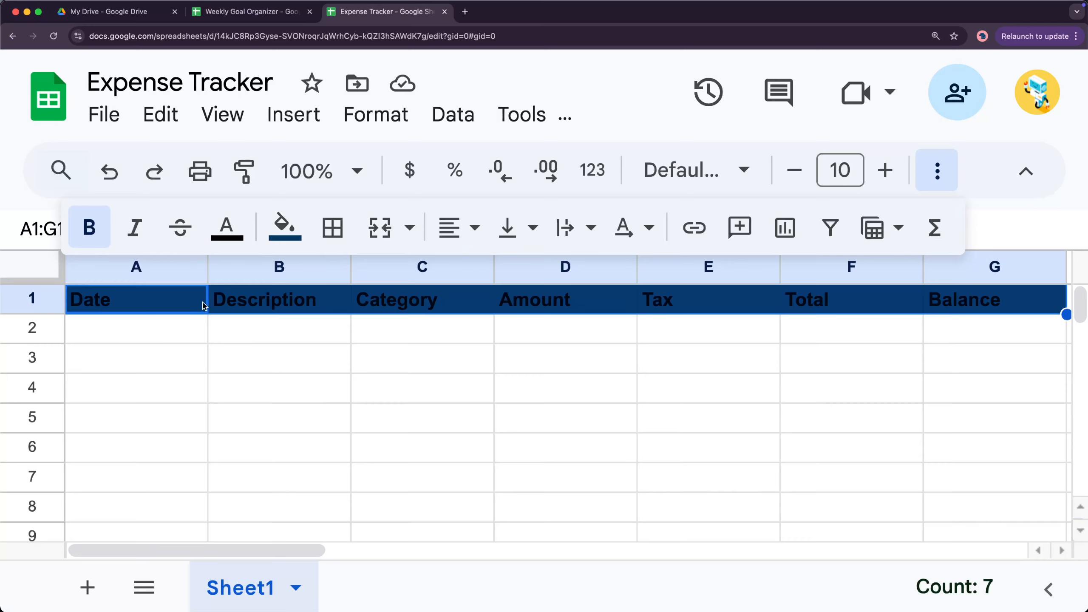
# Set the text colour of the header cells A1:G1 to a very light grey
pyautogui.click(227, 227)
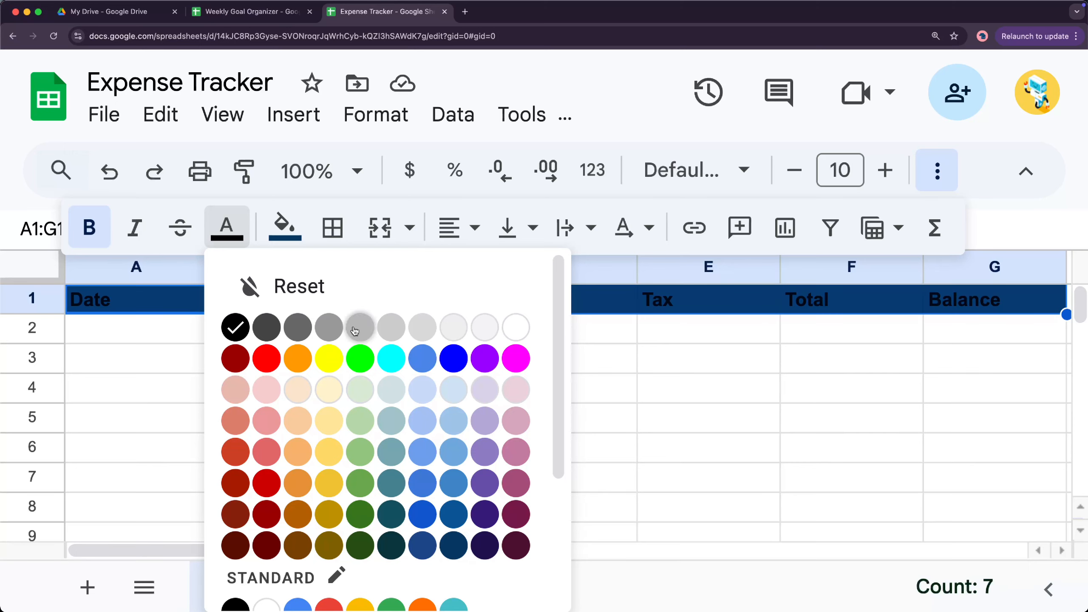
pyautogui.click(481, 329)
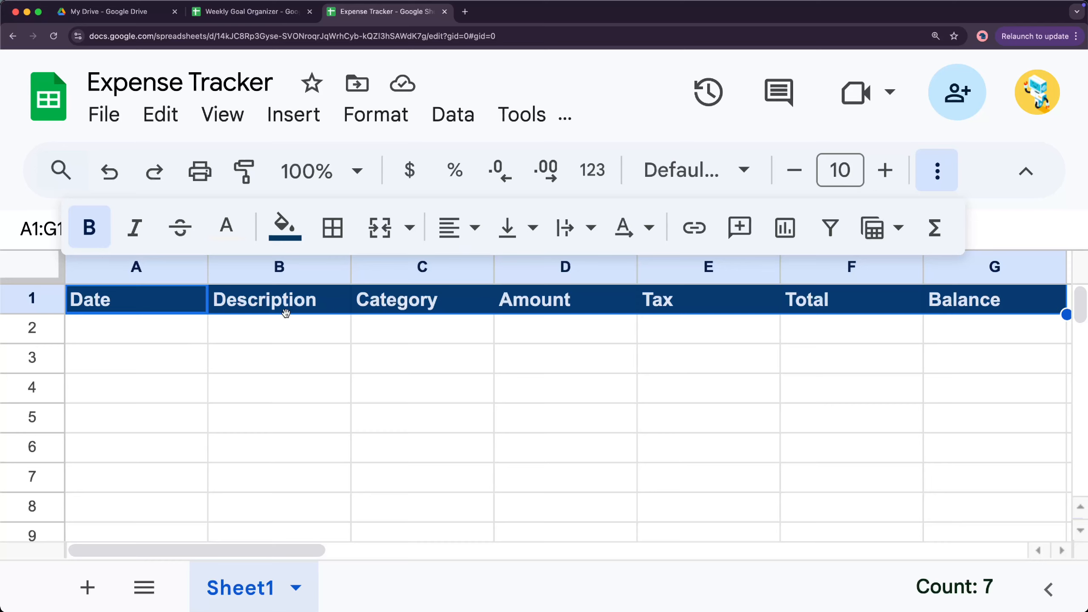
pyautogui.click(152, 305)
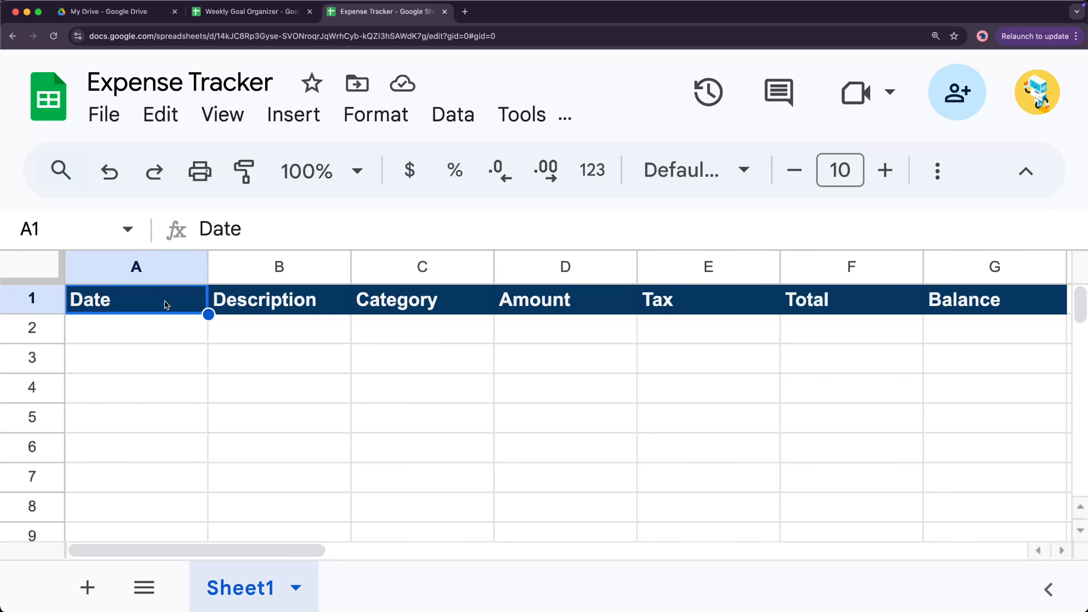
# Begin a formula in cell B3 with an equals sign and highlight that sign
pyautogui.click(298, 367)
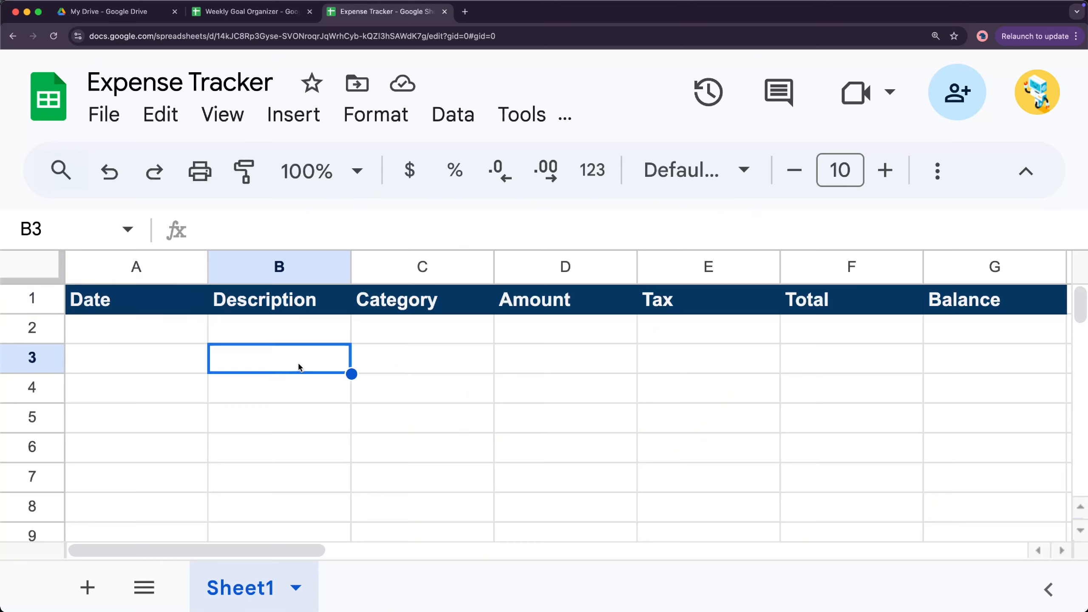
pyautogui.write('=')
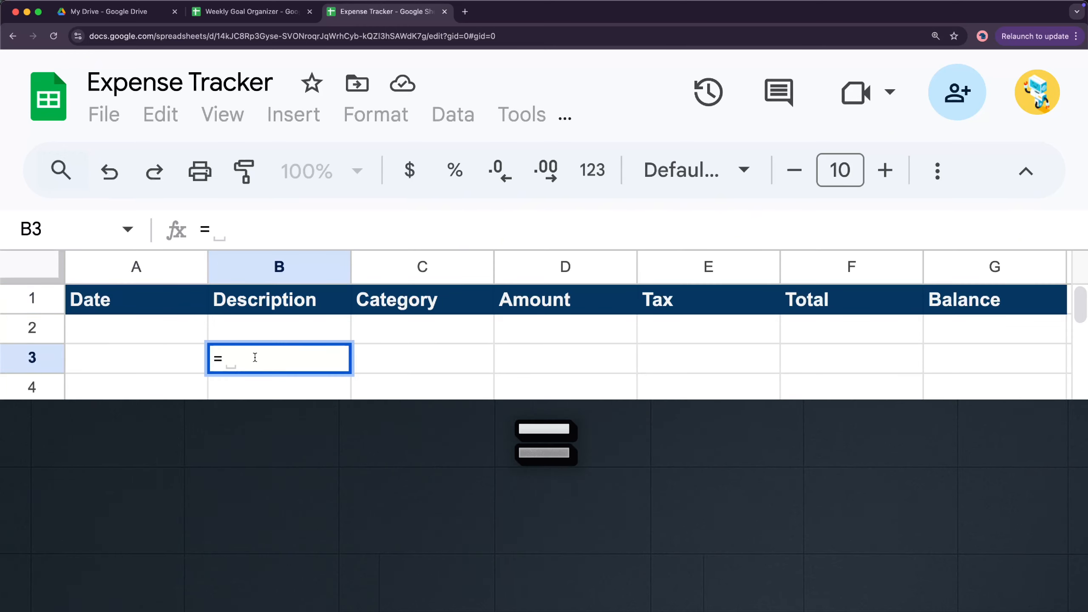
pyautogui.doubleClick(224, 358)
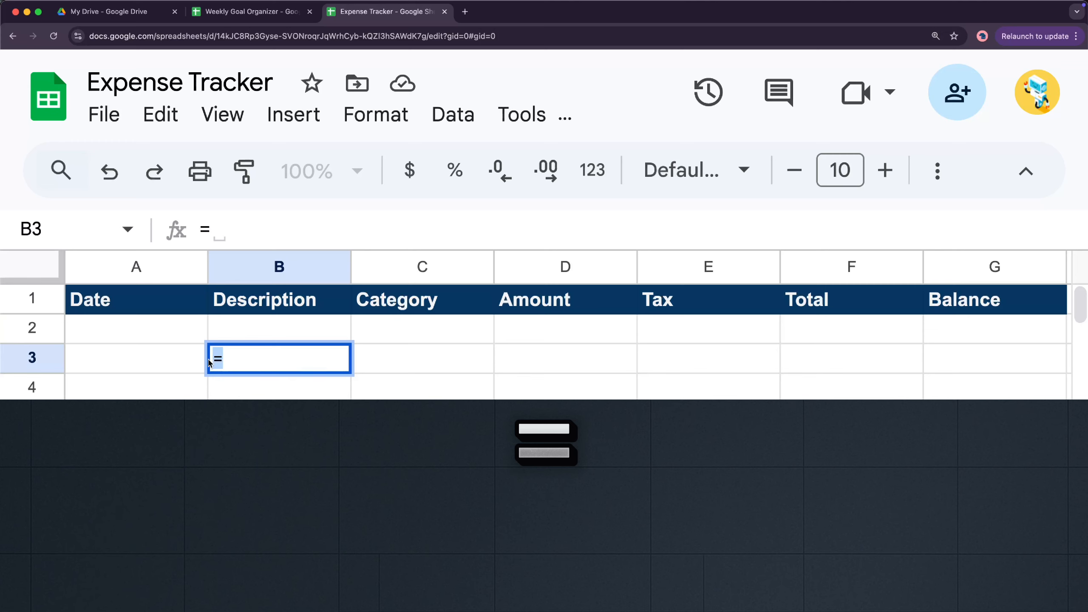
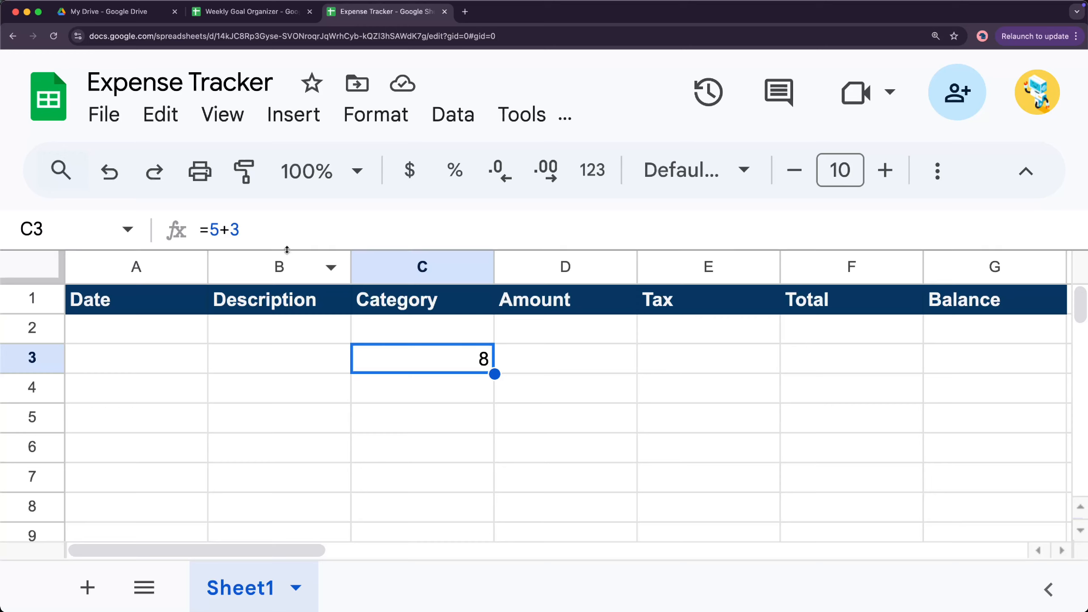
# Change the formula in cell C3 to =5+5
pyautogui.click(246, 228)
pyautogui.press('BackSpace')
pyautogui.write('5')
pyautogui.press('Return')
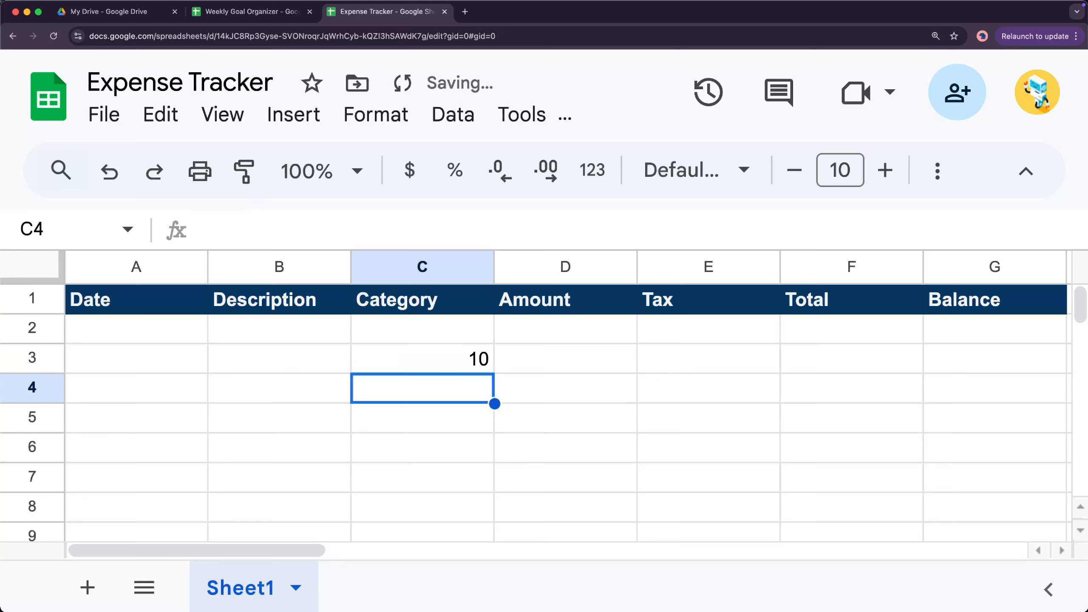
# Edit the formula in cell C3 to read =5+3
pyautogui.click(471, 362)
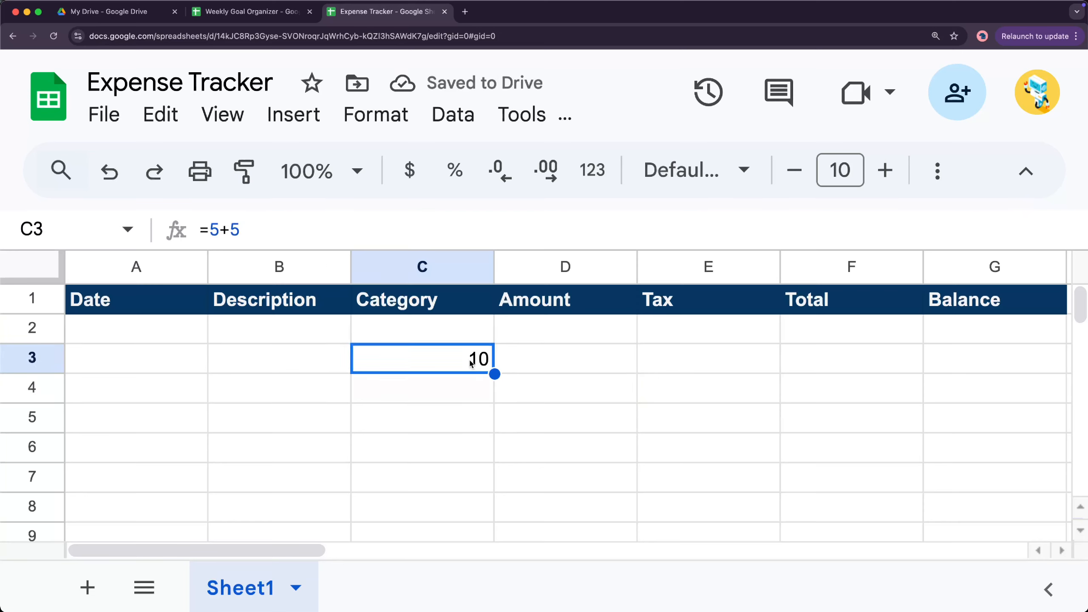
pyautogui.doubleClick(470, 360)
pyautogui.press('BackSpace')
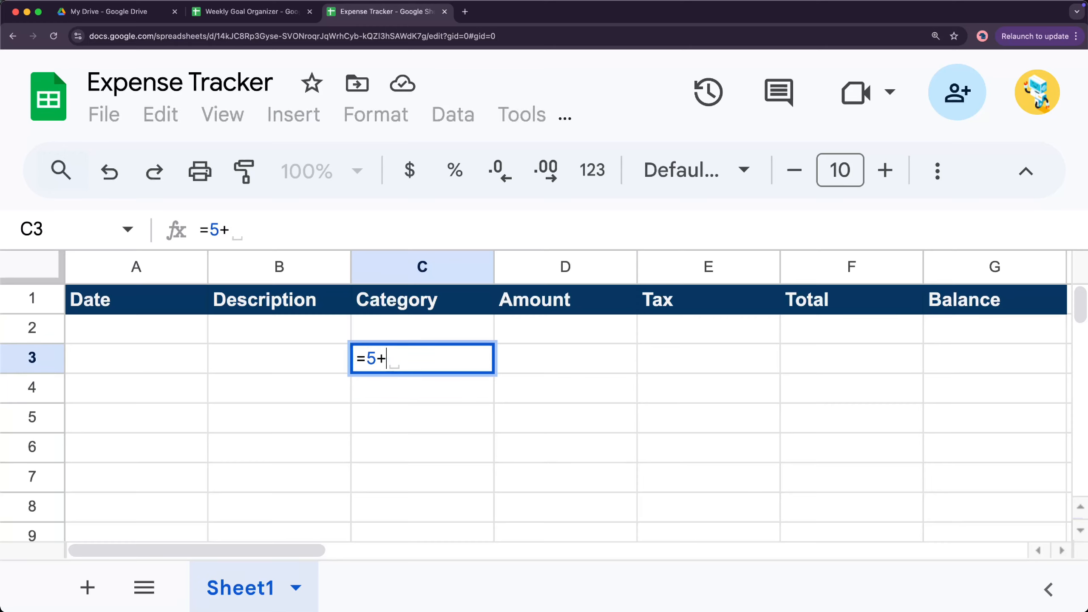
pyautogui.write('3')
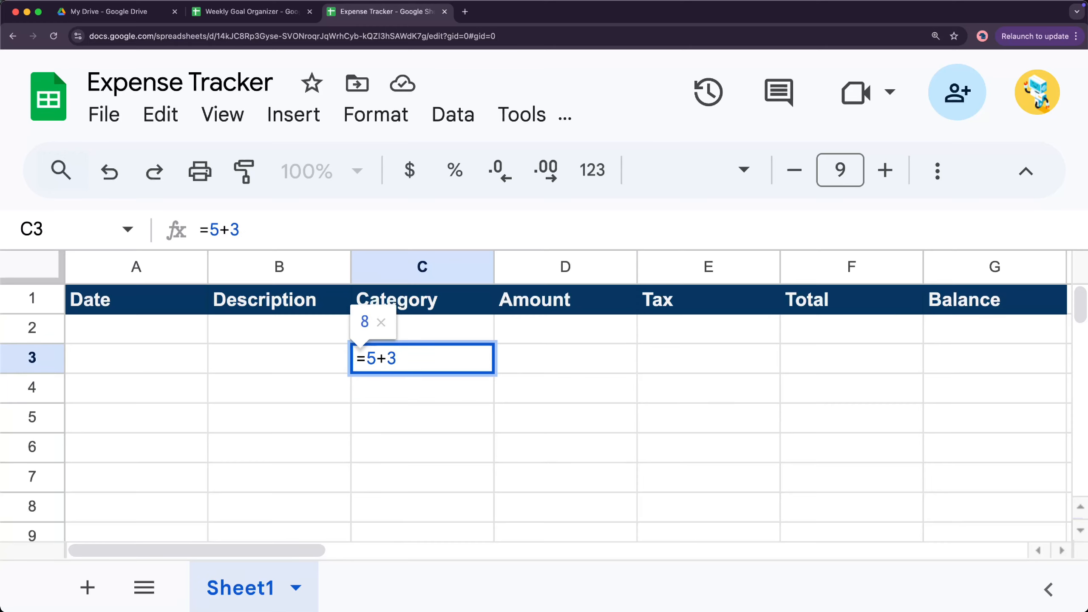
pyautogui.press('Return')
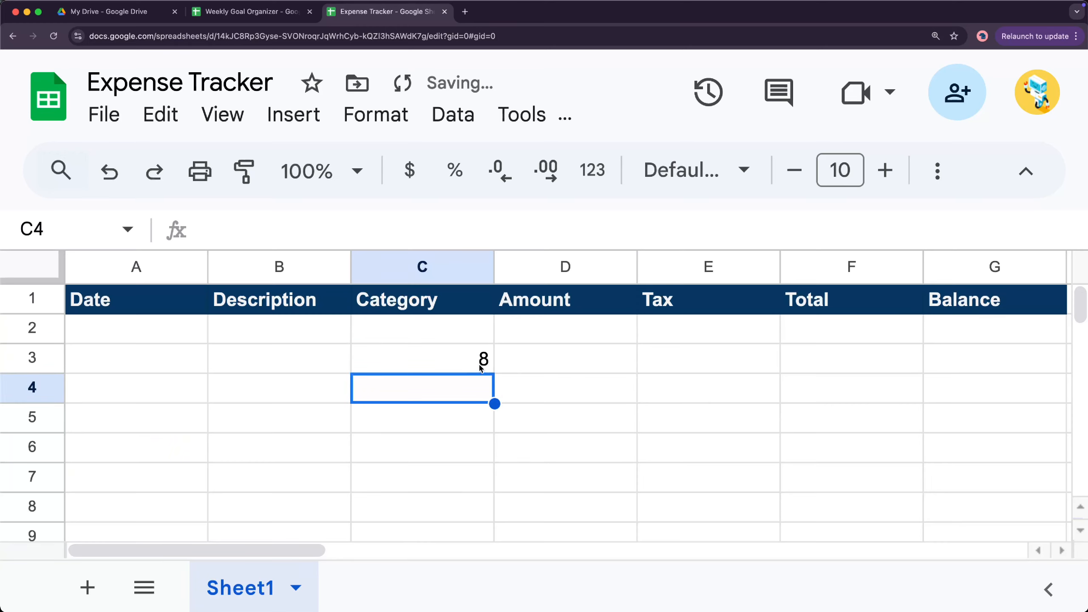
pyautogui.click(566, 384)
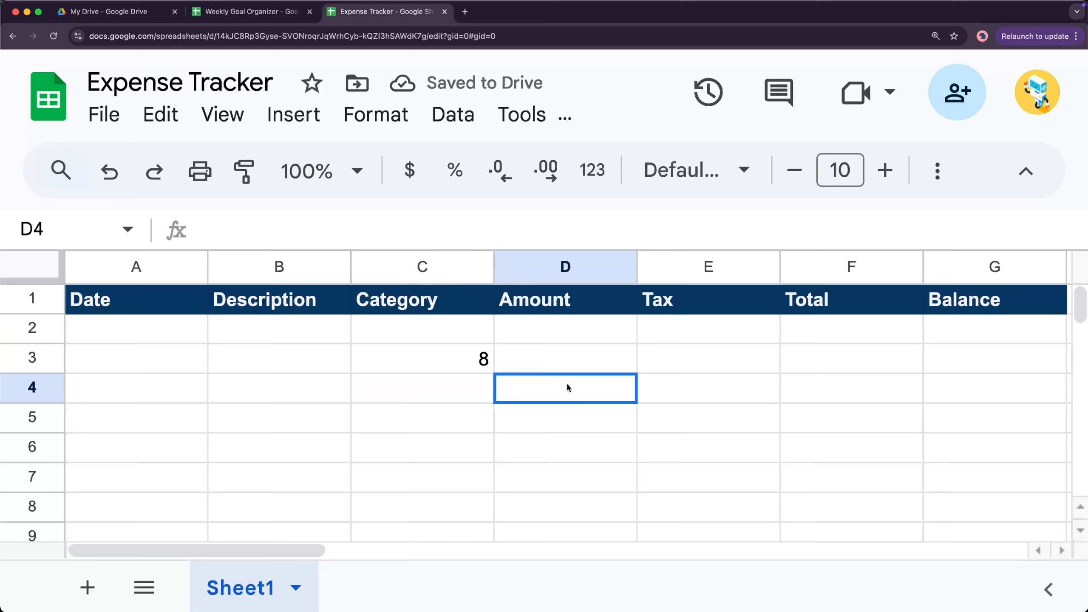
pyautogui.click(694, 365)
pyautogui.click(482, 428)
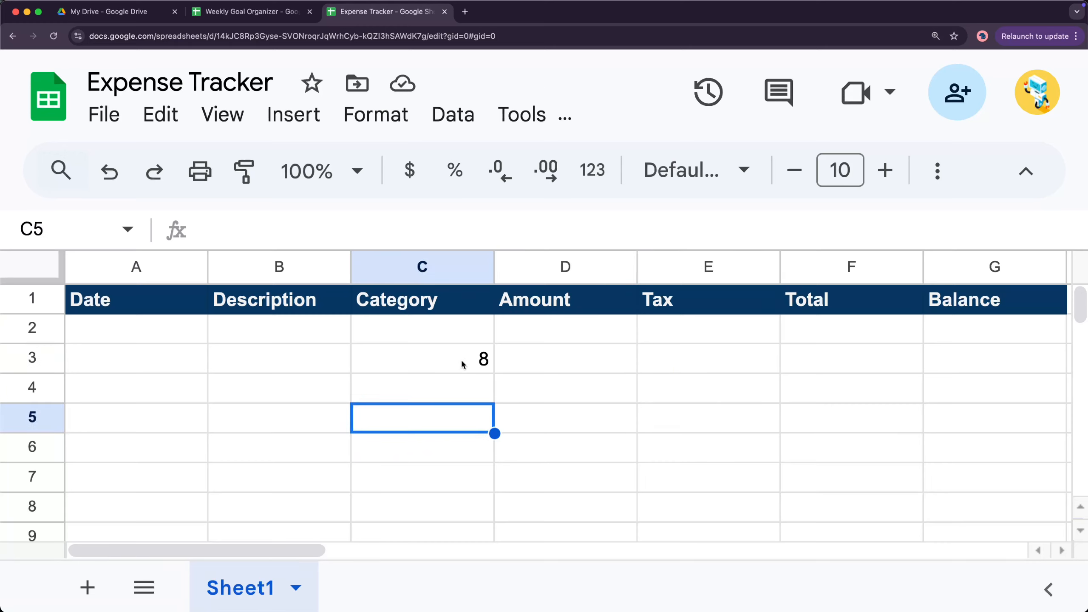
# Enter the subtraction formula =10-2 in cell C4
pyautogui.click(455, 377)
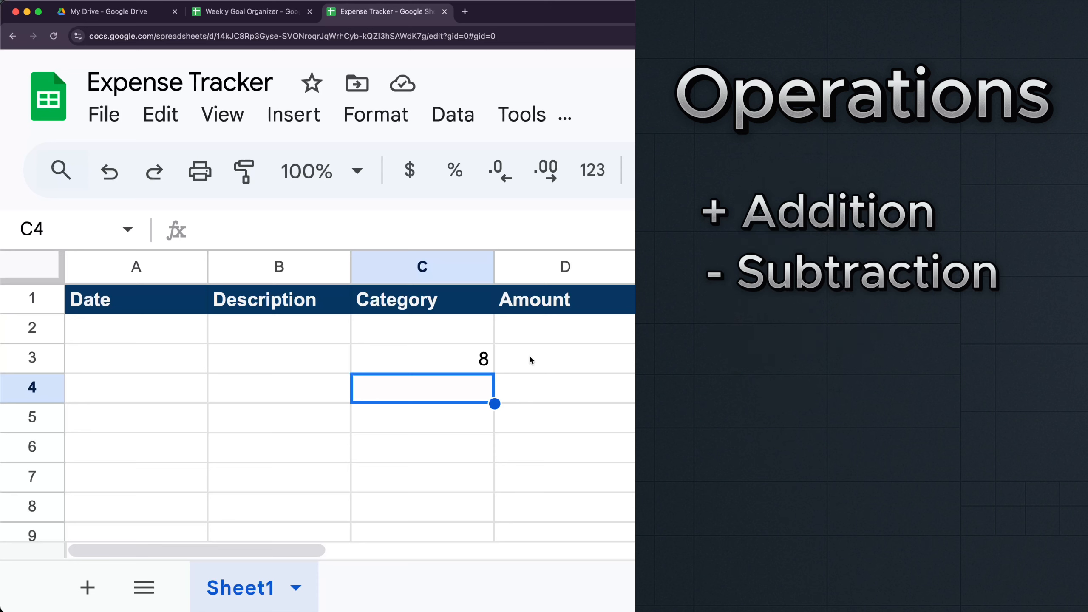
pyautogui.write('=')
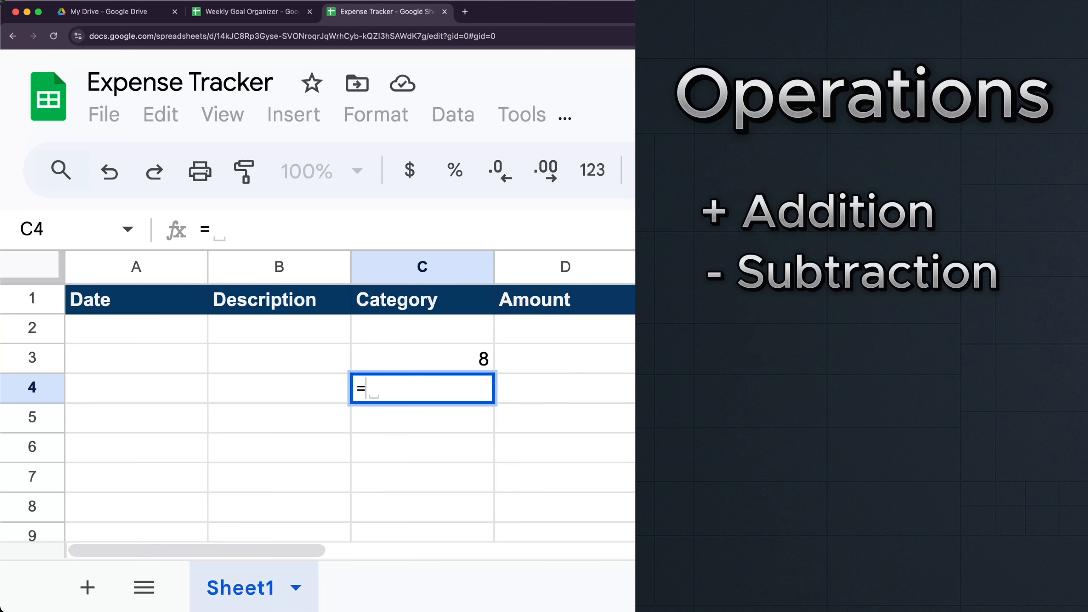
pyautogui.write('10-2')
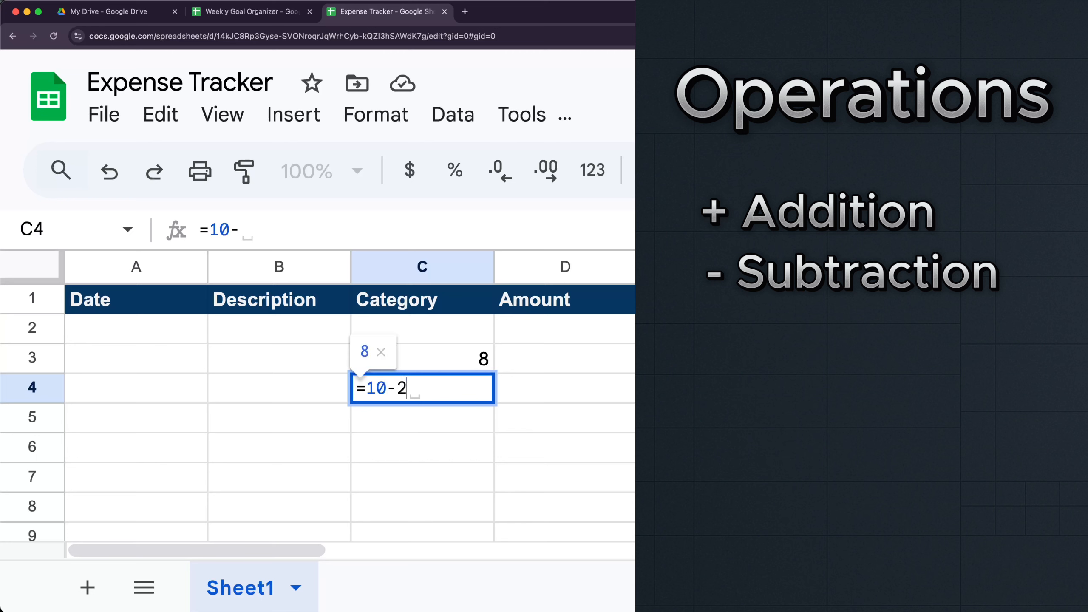
pyautogui.press('Return')
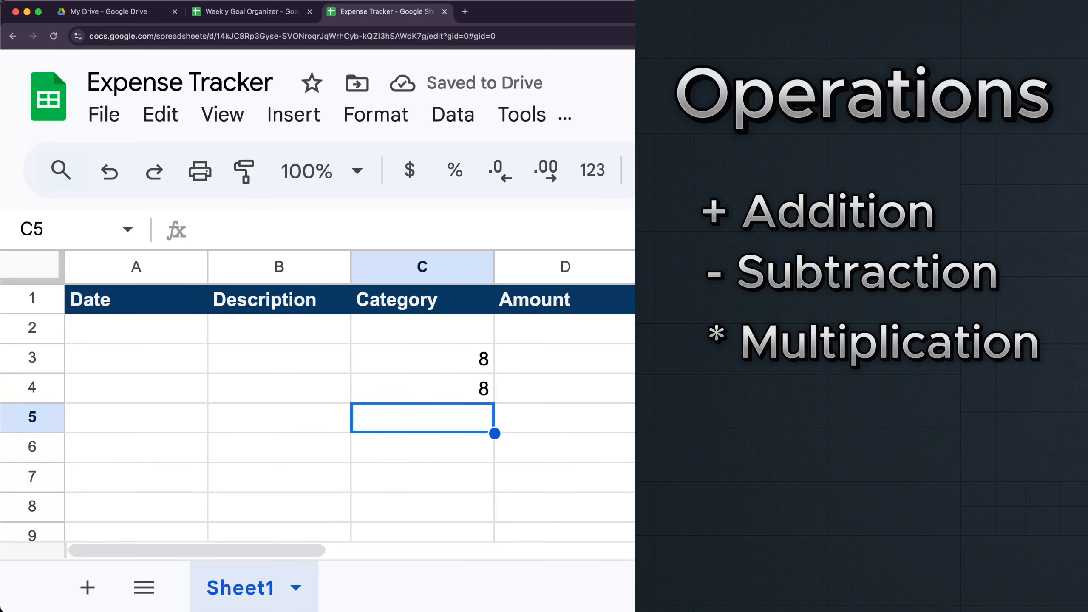
# Enter the multiplication formula =10*2 in cell C5
pyautogui.write('=10')
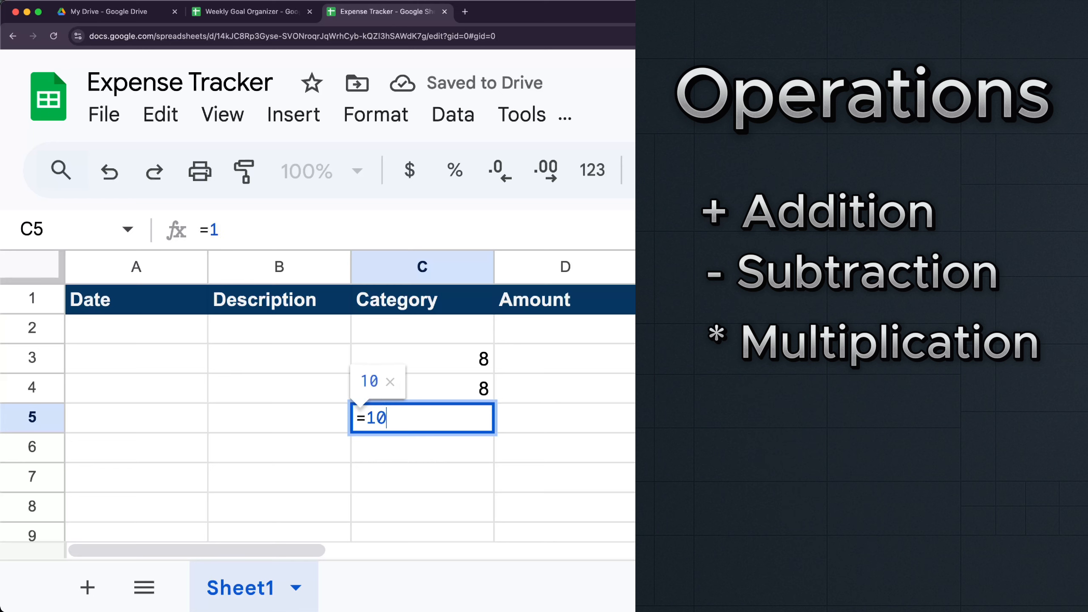
pyautogui.write('*2')
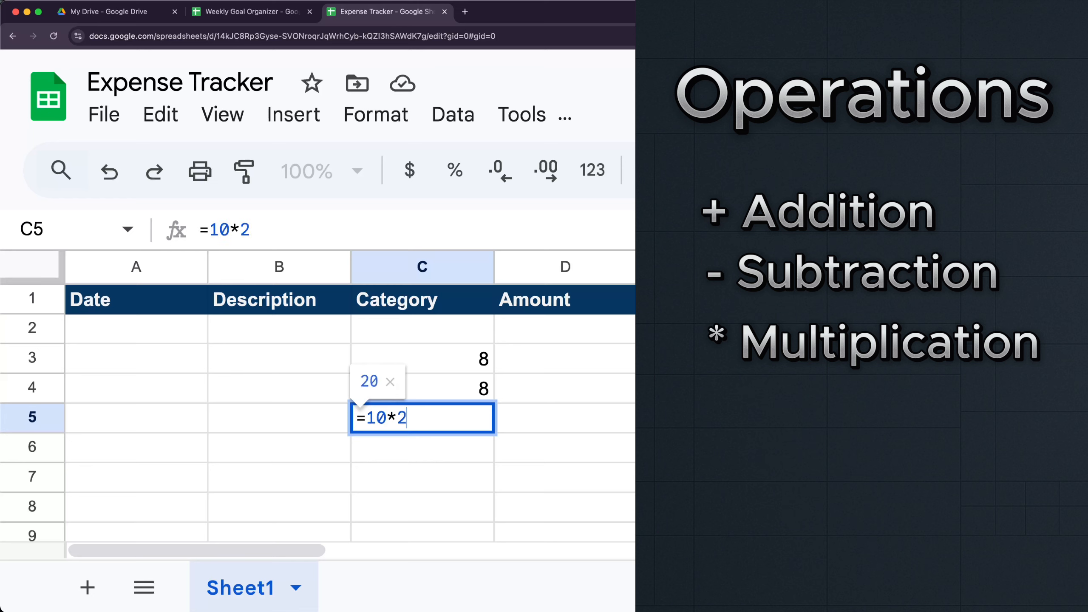
pyautogui.press('Return')
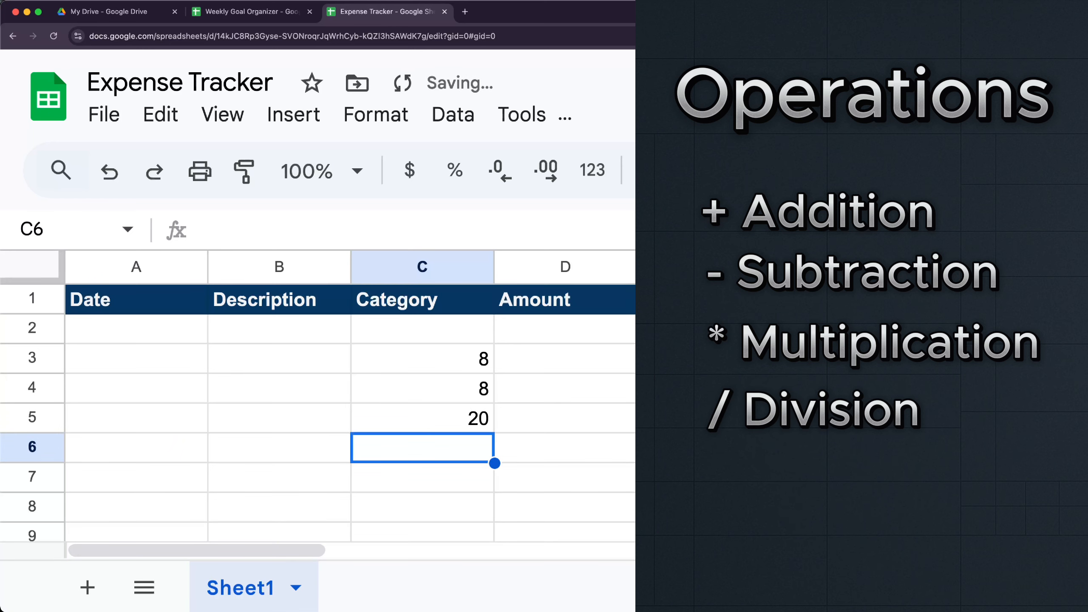
# Enter the division formula =100/4 in cell C6
pyautogui.write('=')
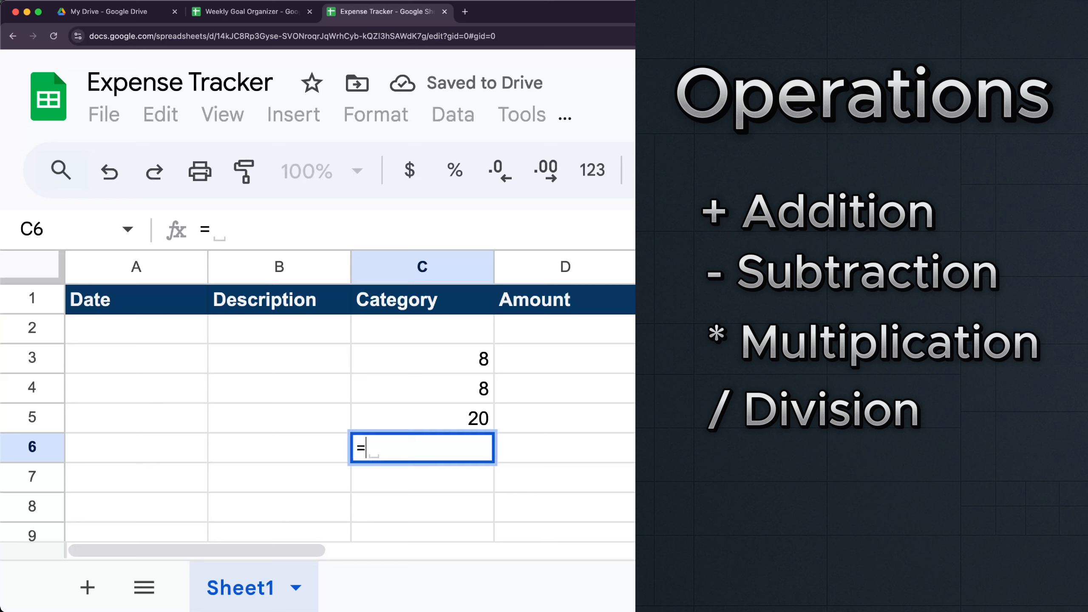
pyautogui.write('100/4')
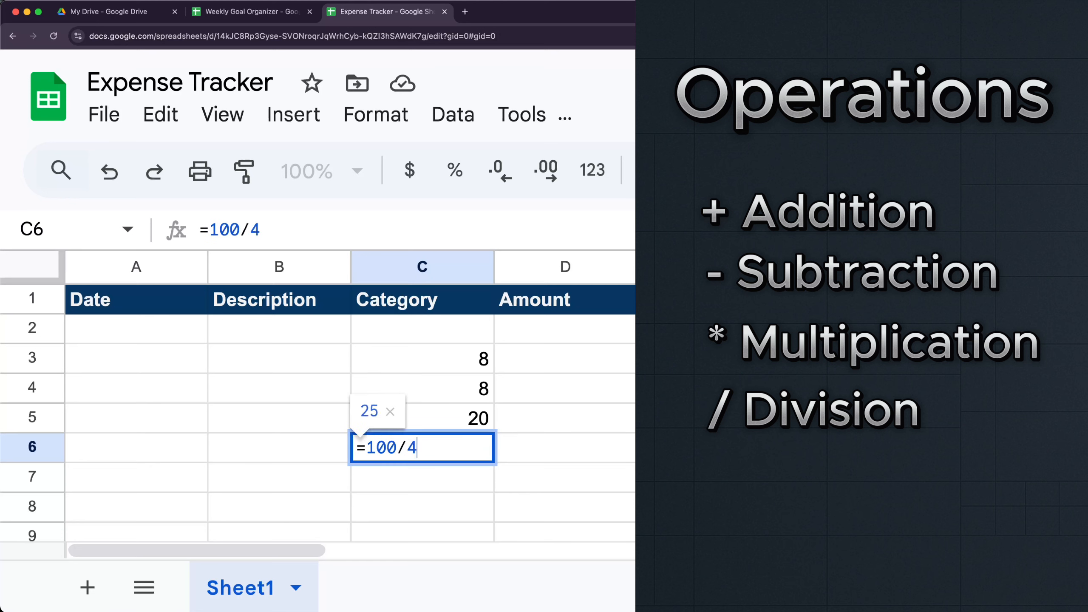
pyautogui.press('Return')
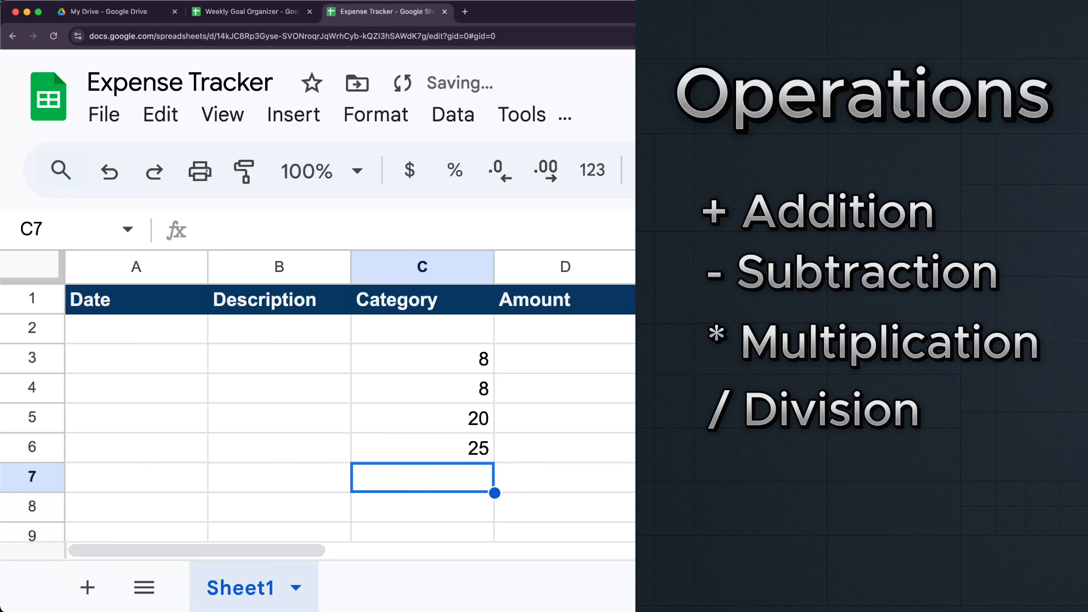
# Clear the practice formulas from cells C3 through C6 in the Category column
pyautogui.moveTo(451, 357); pyautogui.dragTo(465, 466)
pyautogui.press('Delete')
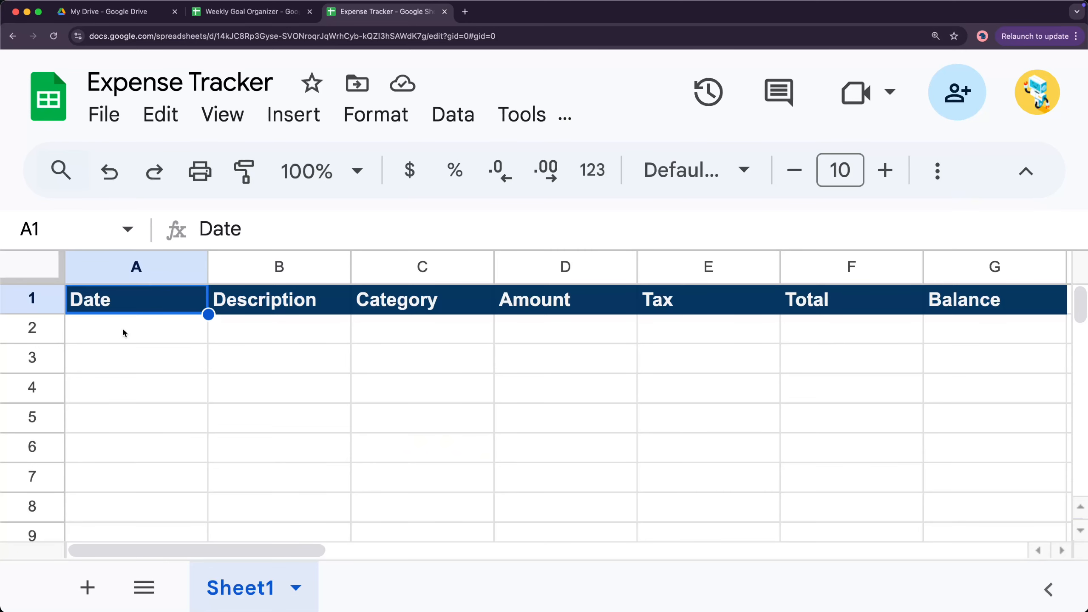
# Enter the date 07/24/2026 in cell A2 under the Date header
pyautogui.click(122, 333)
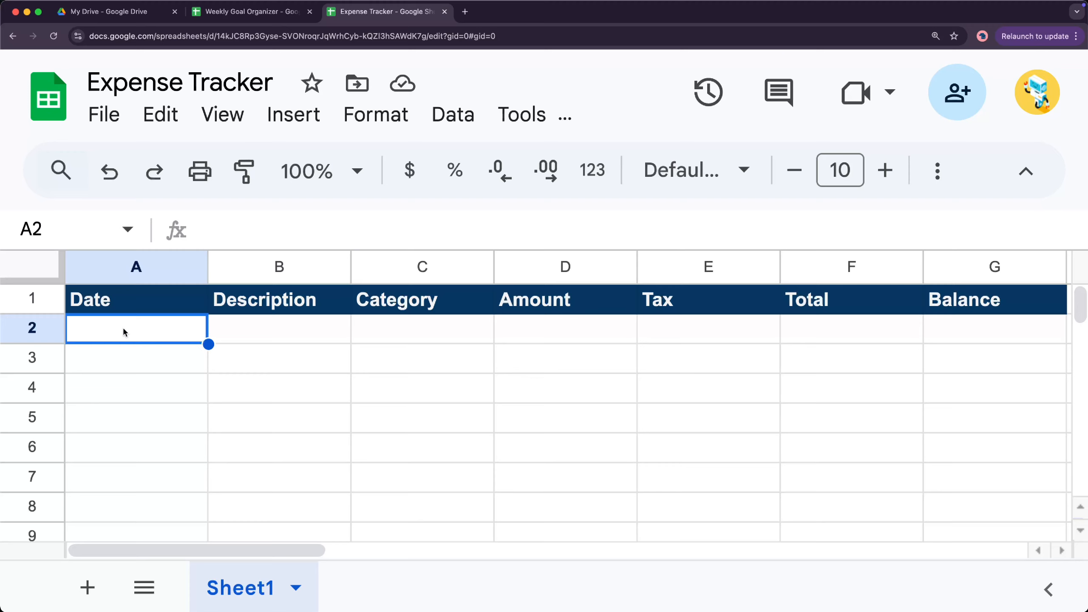
pyautogui.write('07/')
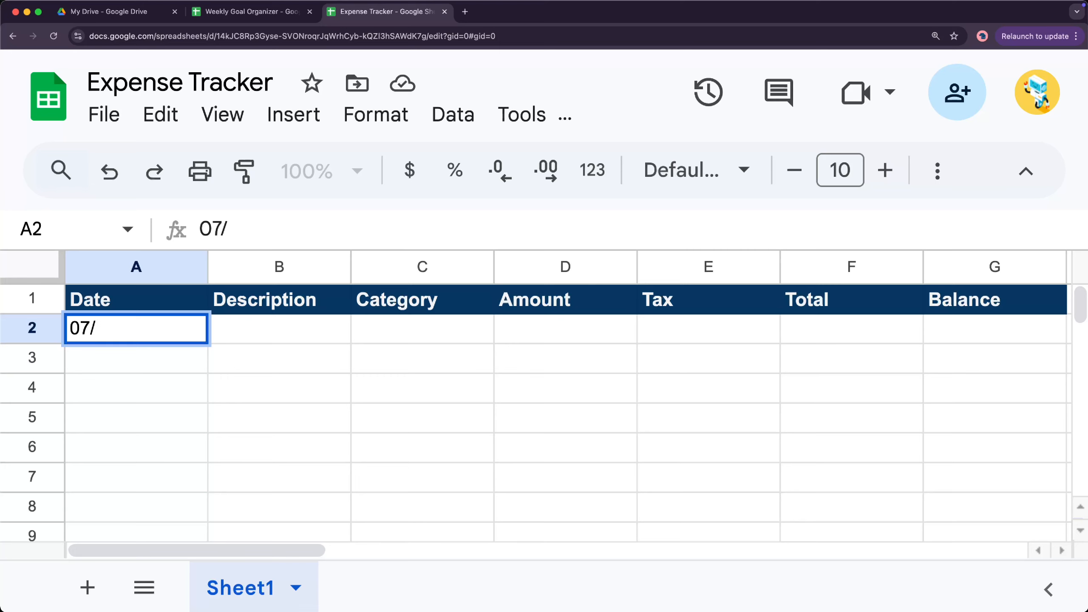
pyautogui.write('24/2026')
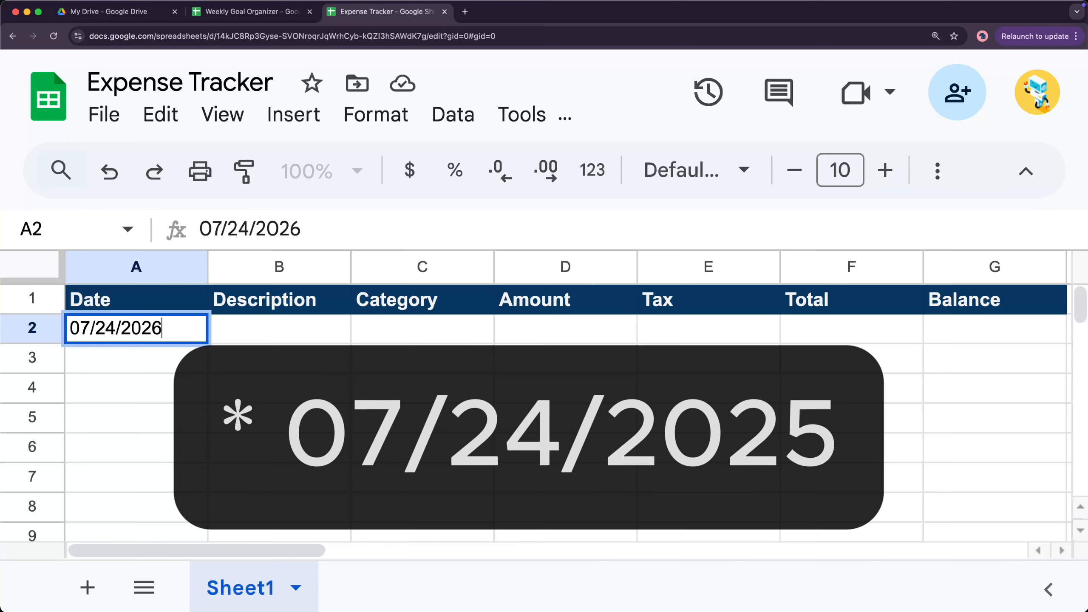
pyautogui.press('Return')
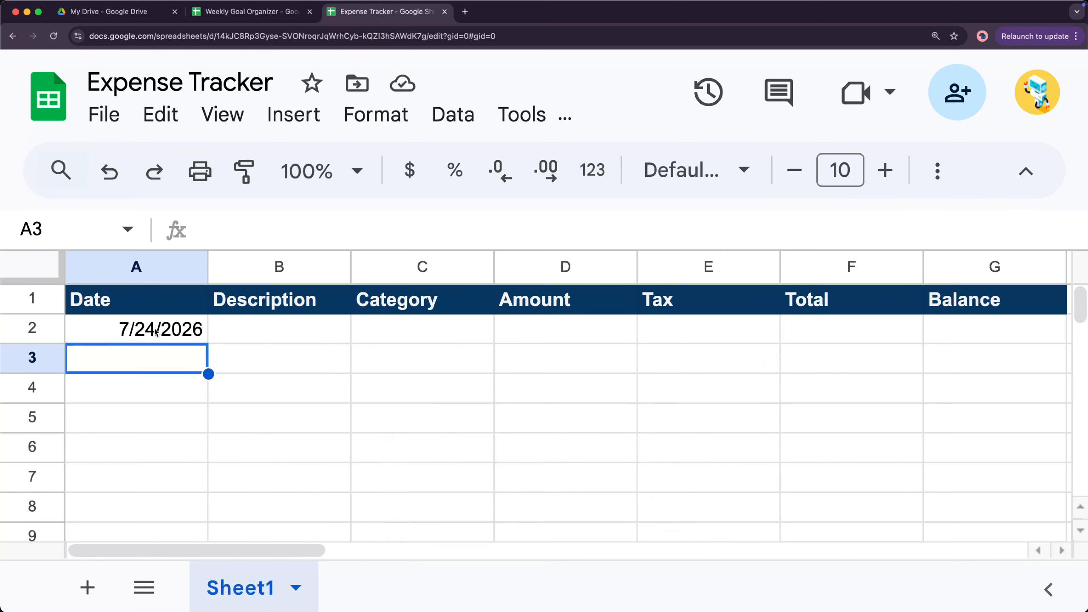
# Try inserting the current date and the current time in cell B3, and clear the cell
pyautogui.click(274, 368)
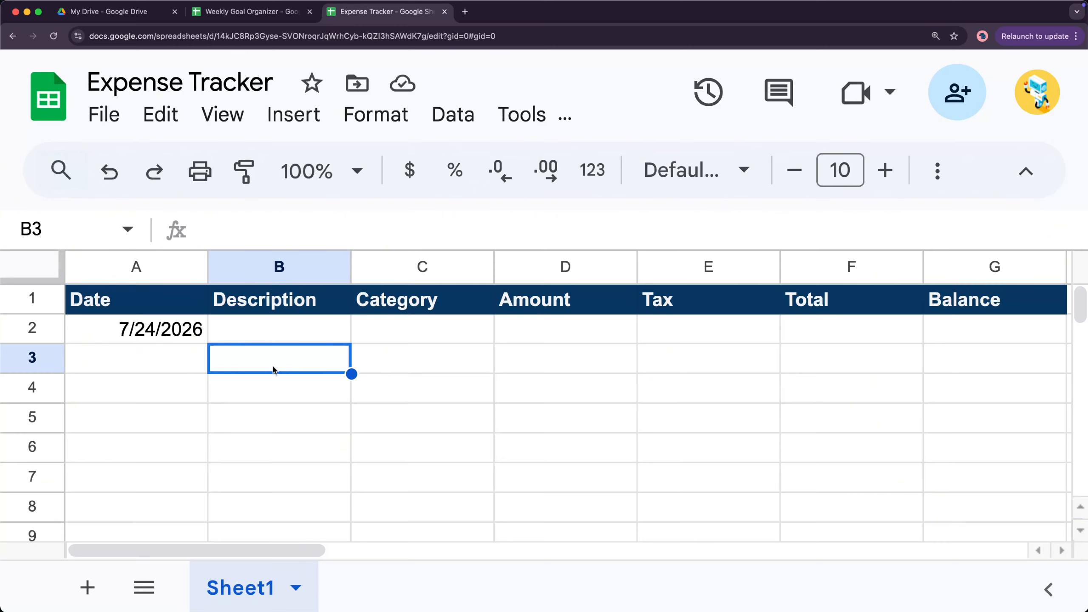
pyautogui.press('super+semicolon')
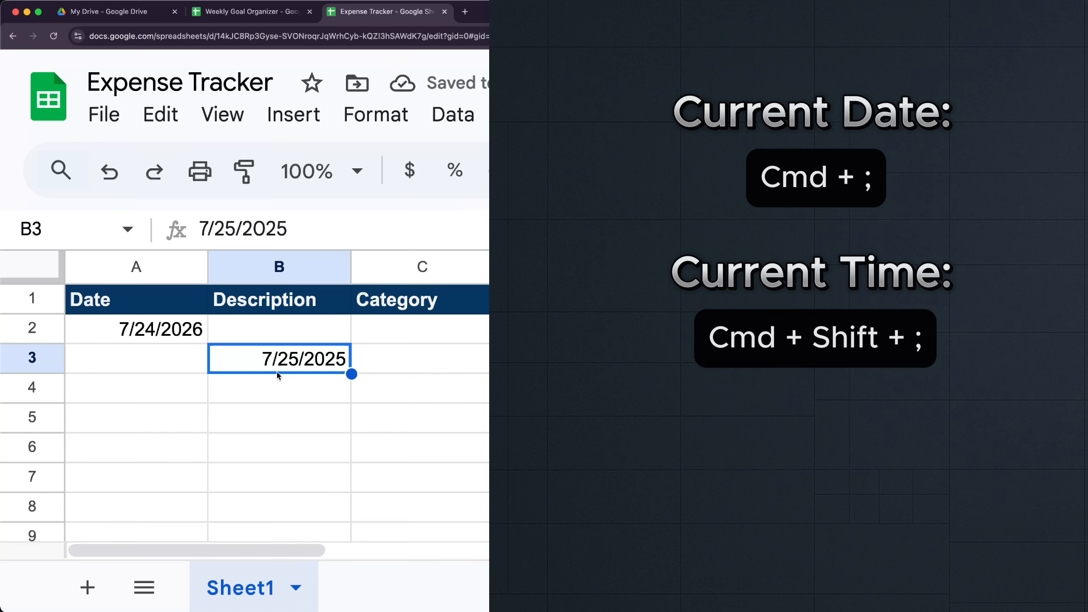
pyautogui.press('super+shift+semicolon')
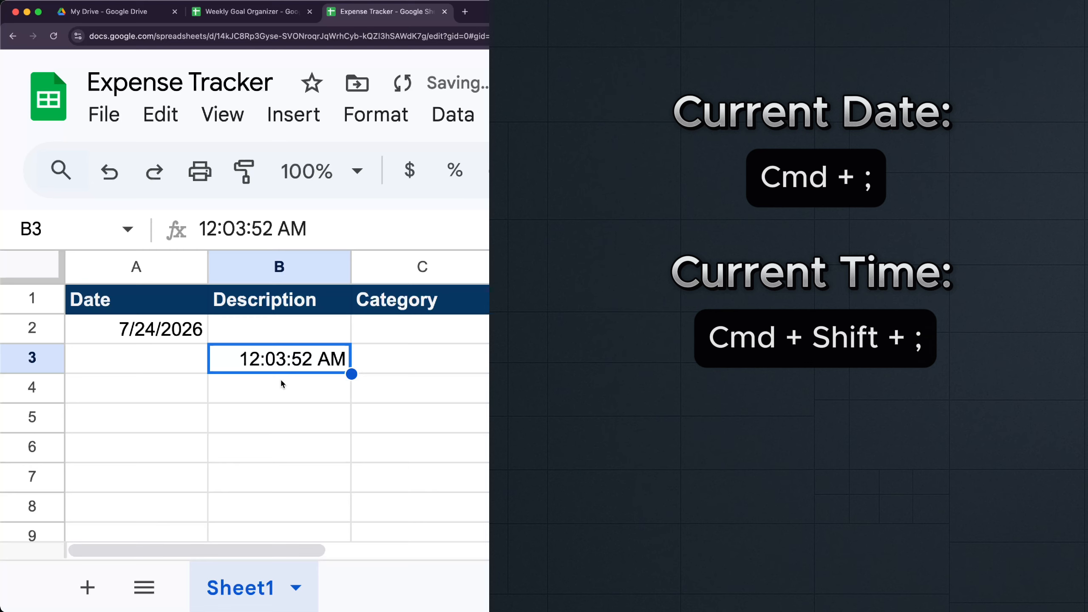
pyautogui.press('BackSpace')
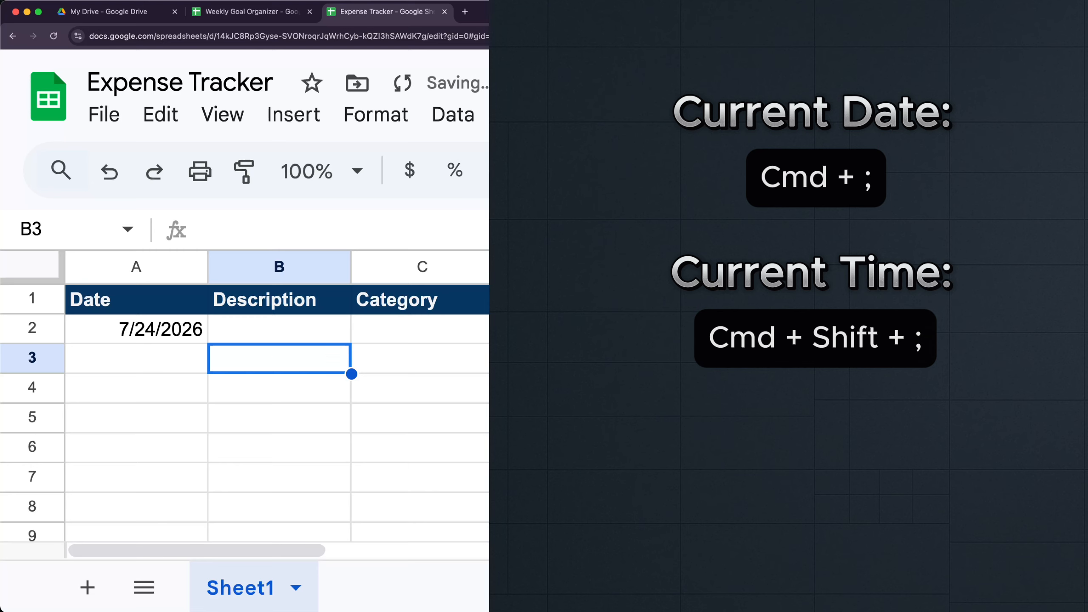
# Extend the selection from A2 down to A6 and on to the last row, A1000, and shrink it back to A2
pyautogui.click(112, 335)
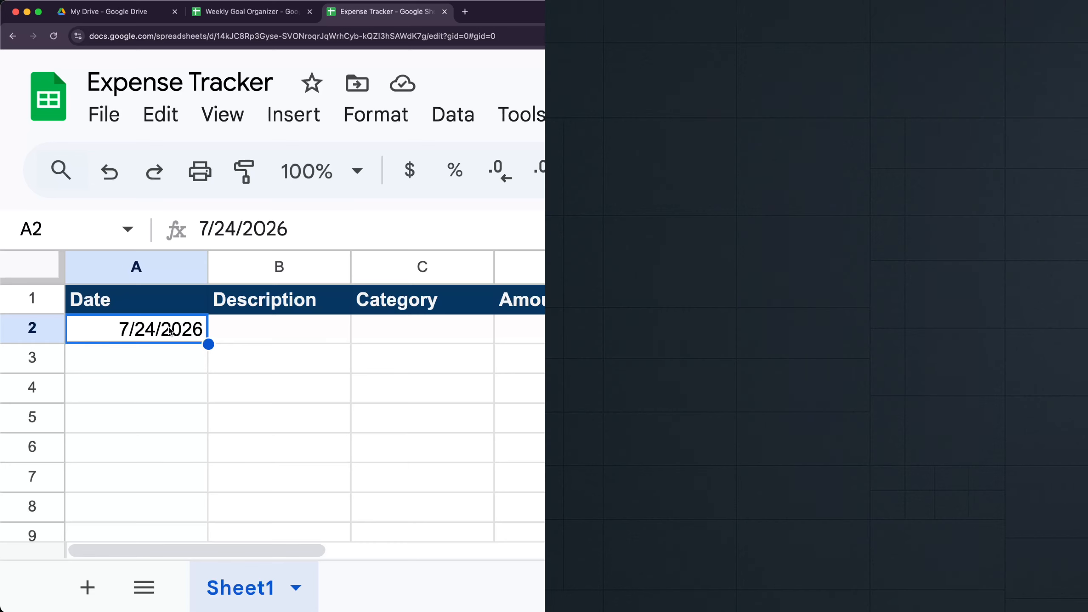
pyautogui.hotkey('shift', 'Down')
pyautogui.hotkey('shift', 'Down')
pyautogui.hotkey('shift', 'Down')
pyautogui.hotkey('shift', 'Down')
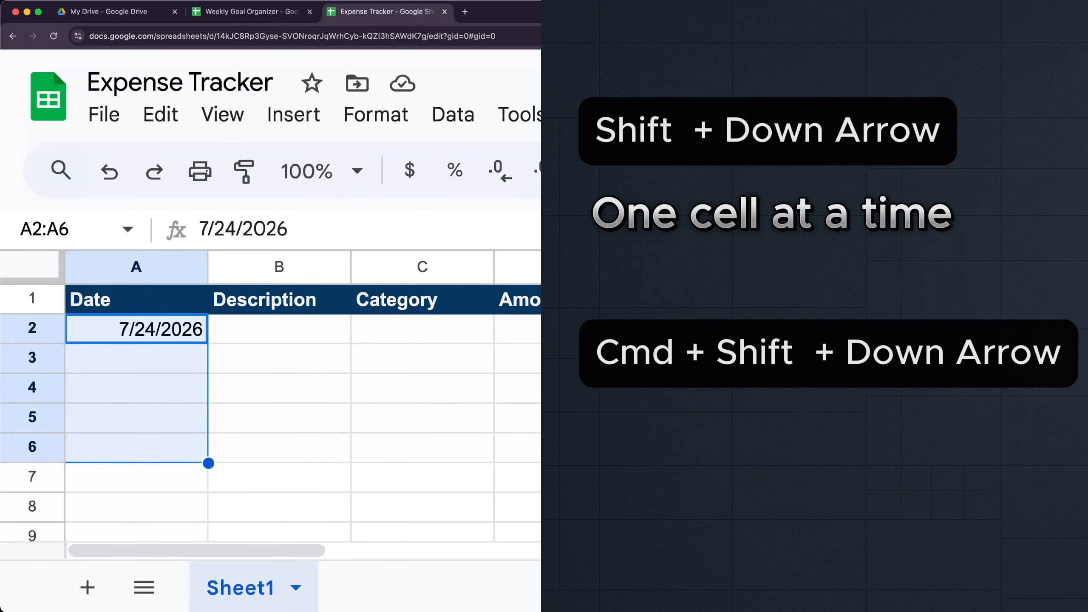
pyautogui.press('super+shift+Down')
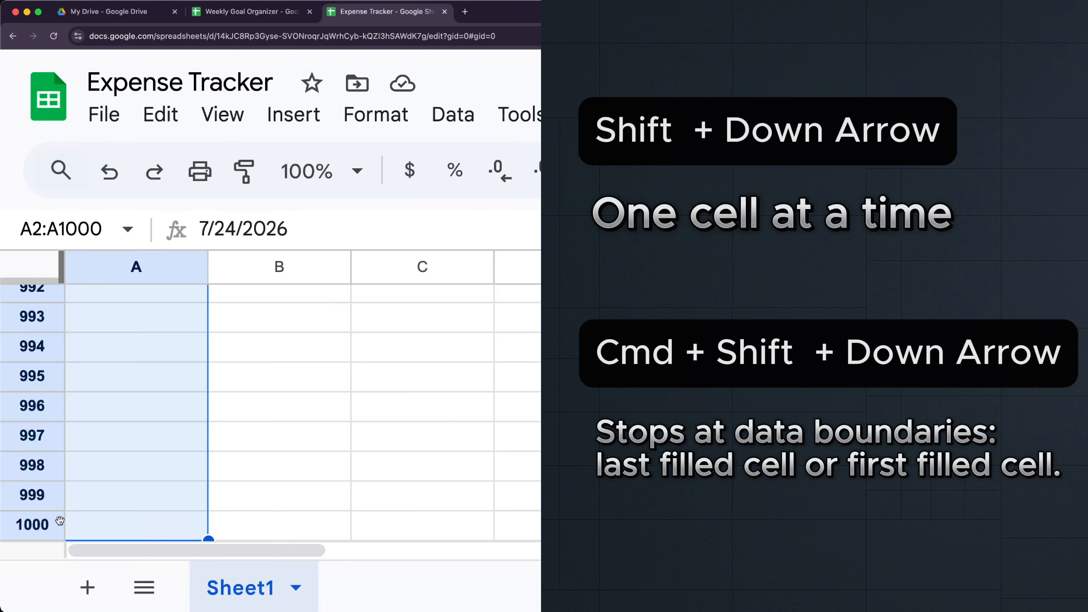
pyautogui.press('super+shift+Up')
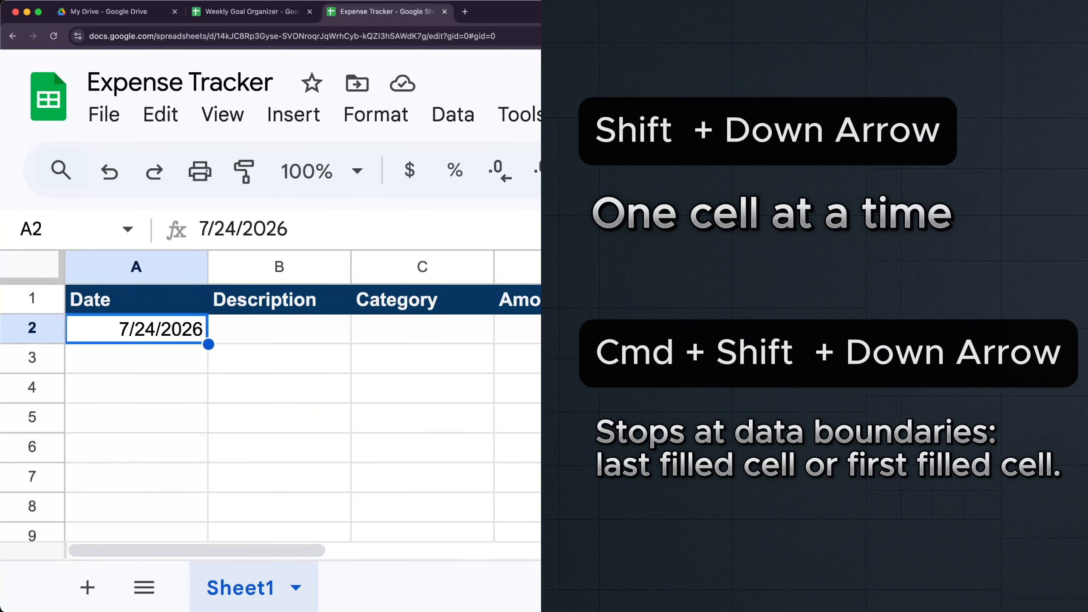
# Apply the custom year-month-day date format with hyphens (1930-08-05) to cells A2:A8
pyautogui.hotkey('shift', 'Down')
pyautogui.hotkey('shift', 'Down')
pyautogui.hotkey('shift', 'Down')
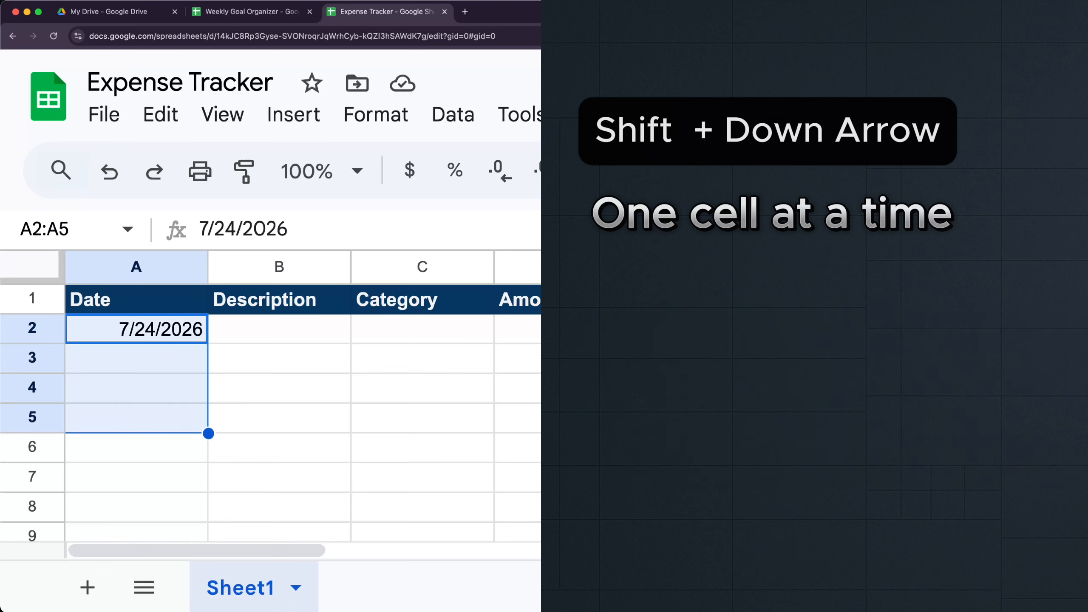
pyautogui.hotkey('shift', 'Down')
pyautogui.hotkey('shift', 'Down')
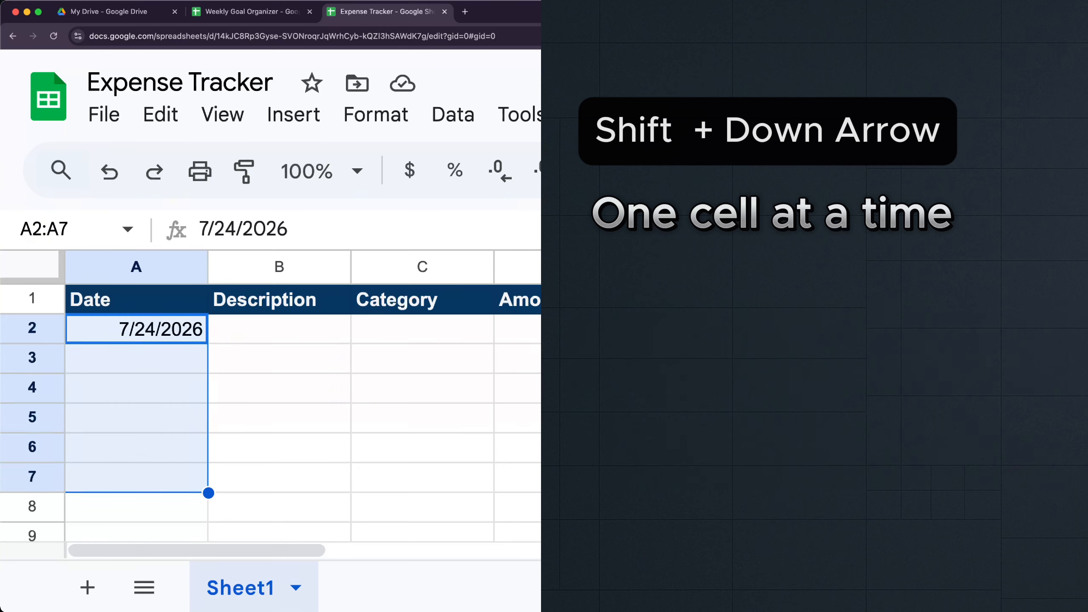
pyautogui.hotkey('shift', 'Down')
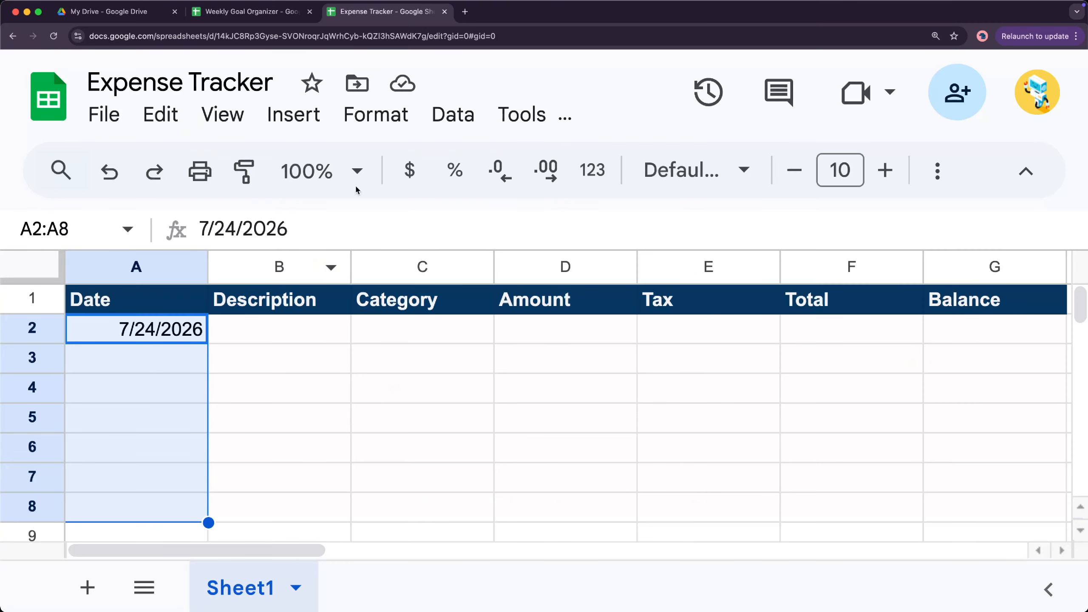
pyautogui.click(350, 128)
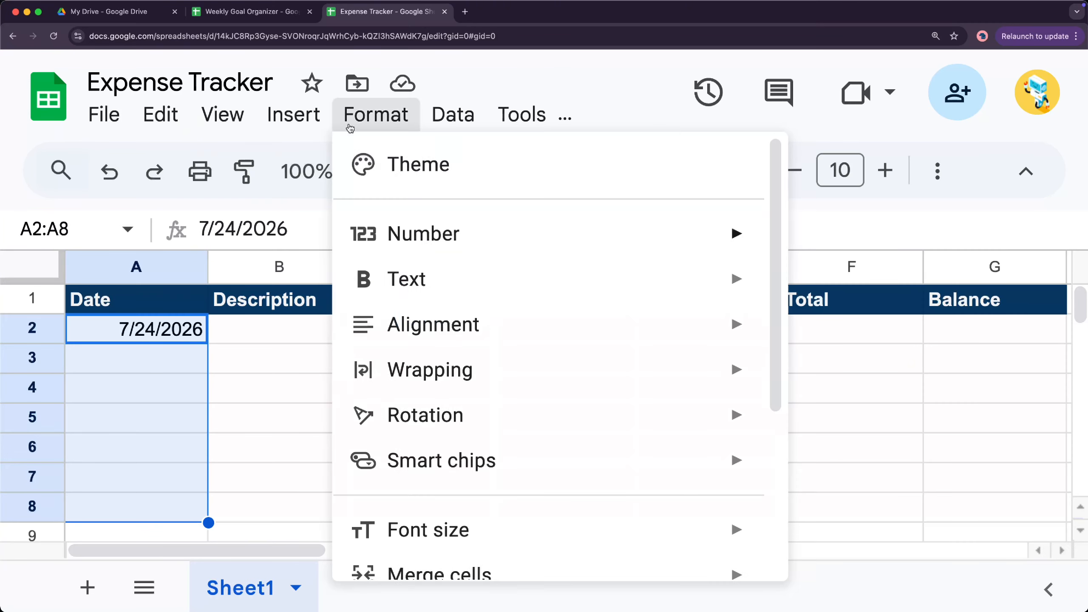
pyautogui.moveTo(662, 238)
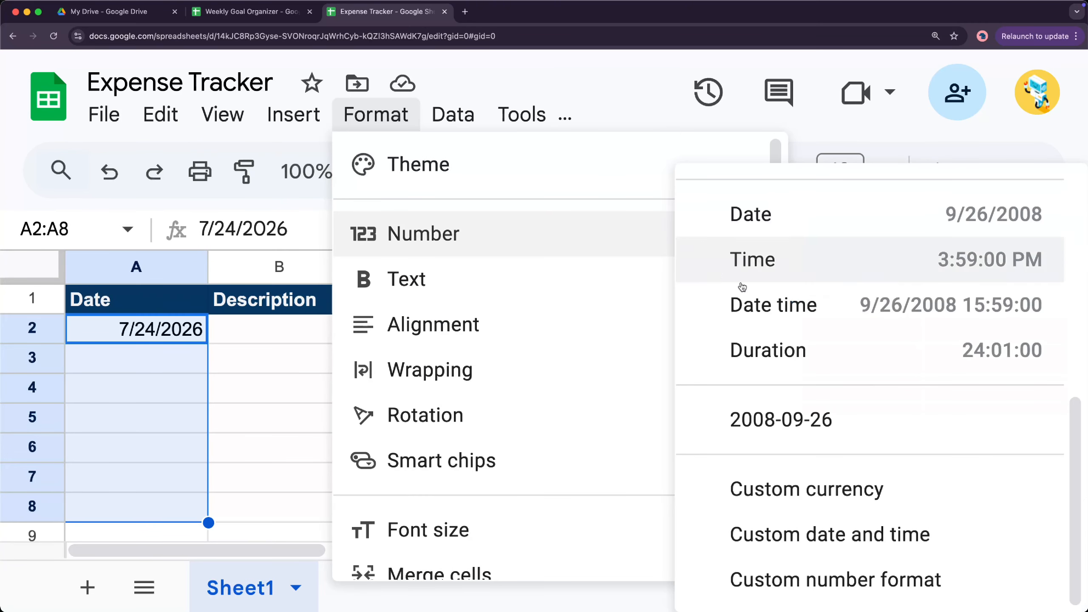
pyautogui.click(831, 538)
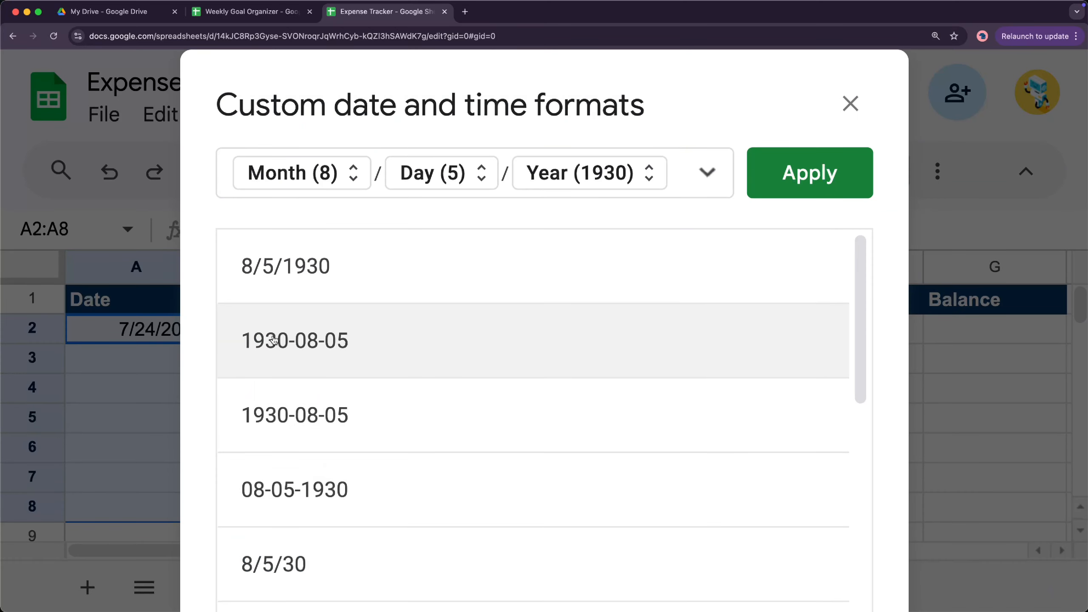
pyautogui.click(321, 348)
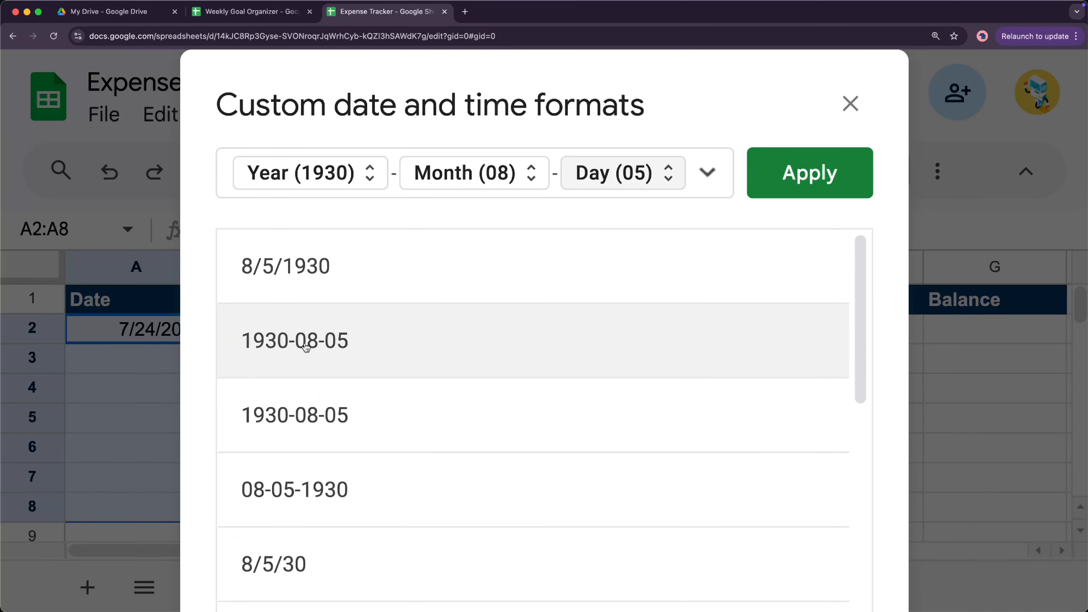
pyautogui.click(808, 187)
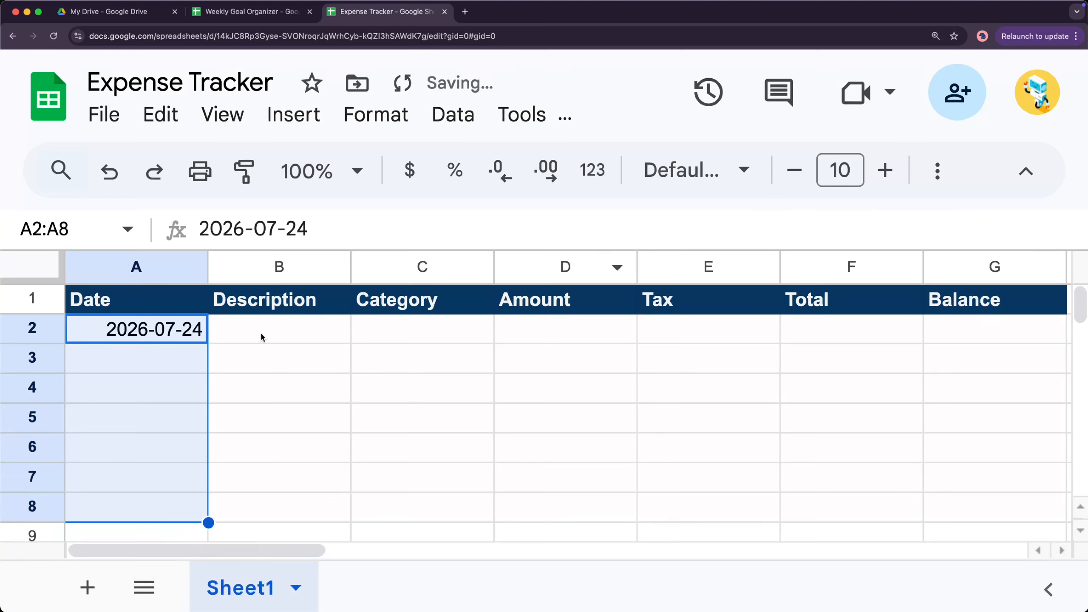
# Enter the description Lunch at Cafe in cell B2 and the category Food in cell C2
pyautogui.click(226, 330)
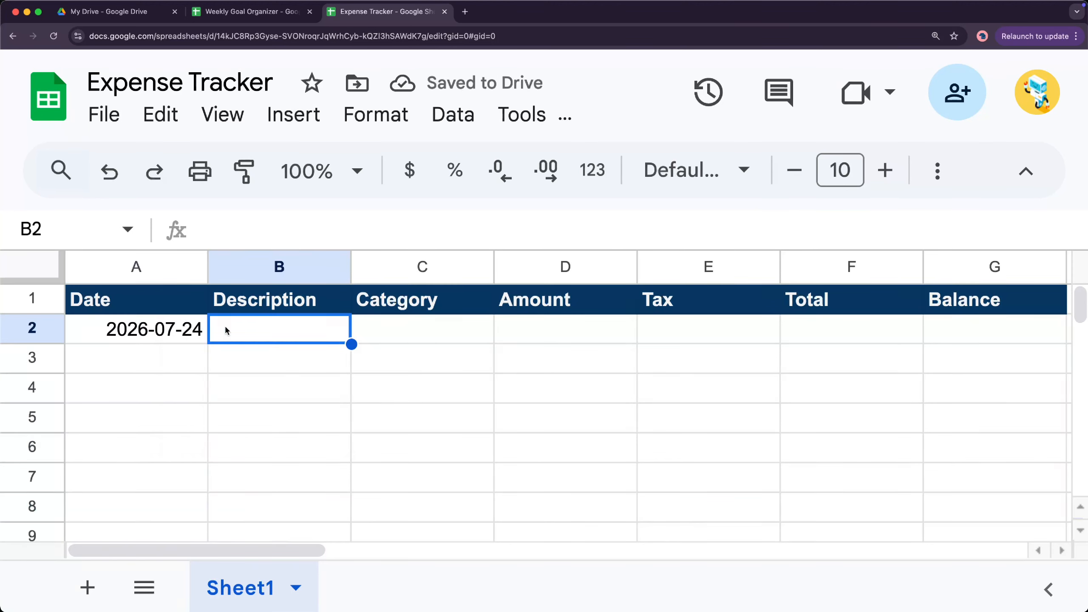
pyautogui.write('Lun')
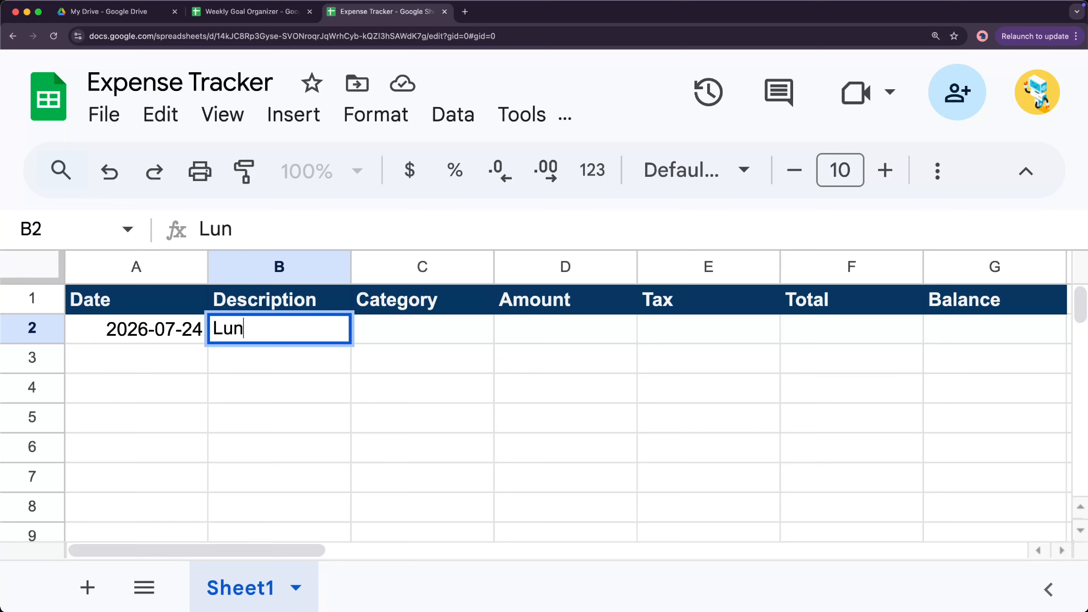
pyautogui.write('ch at Cafe')
pyautogui.press('Tab')
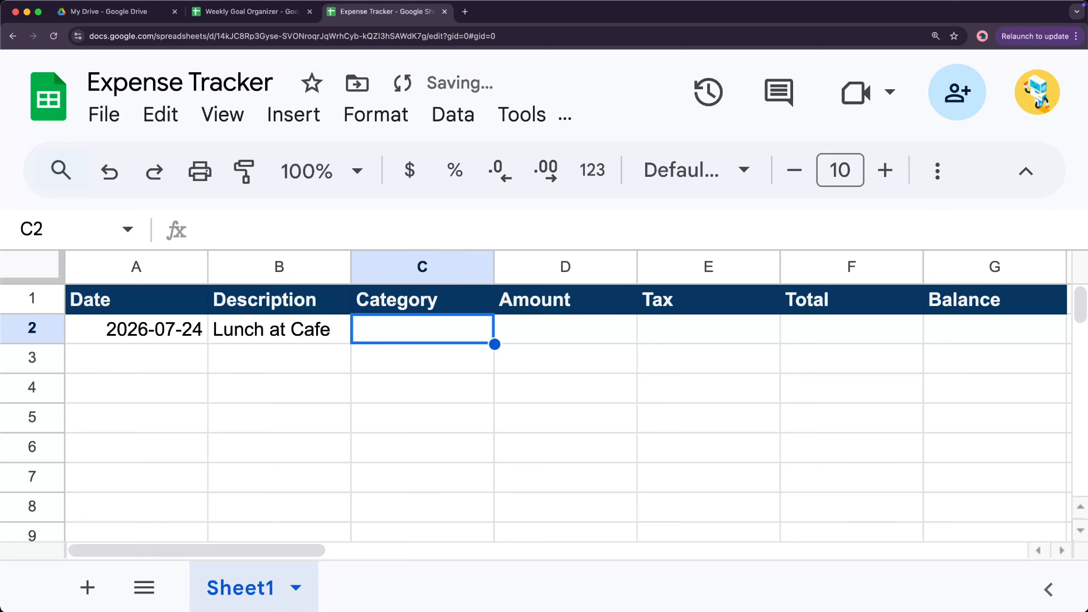
pyautogui.write('Food')
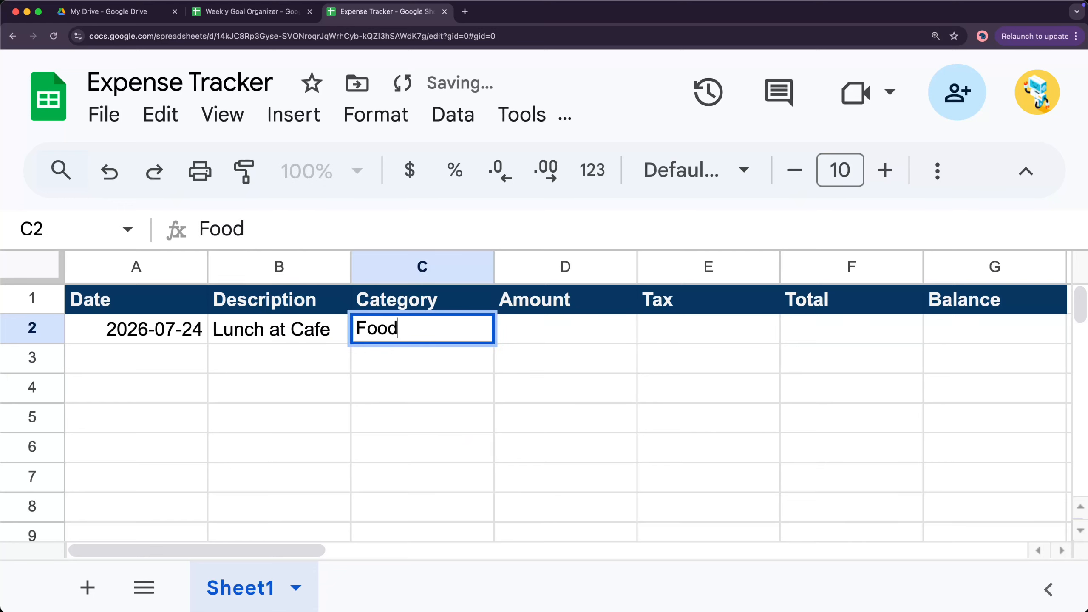
pyautogui.press('Tab')
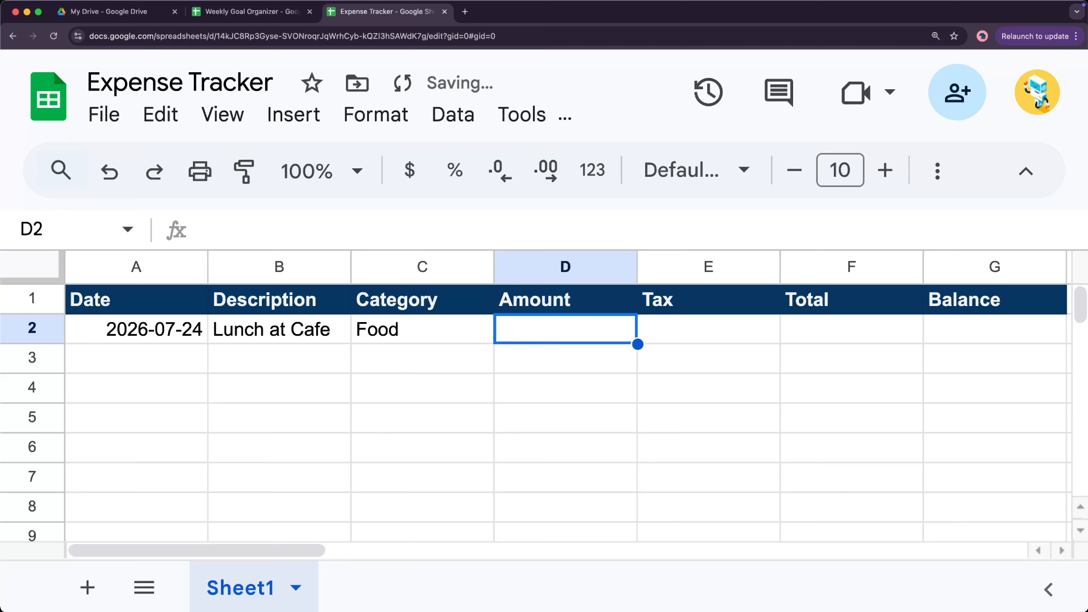
# Enter the amount 15.99 in cell D2 for the lunch expense
pyautogui.write('15.')
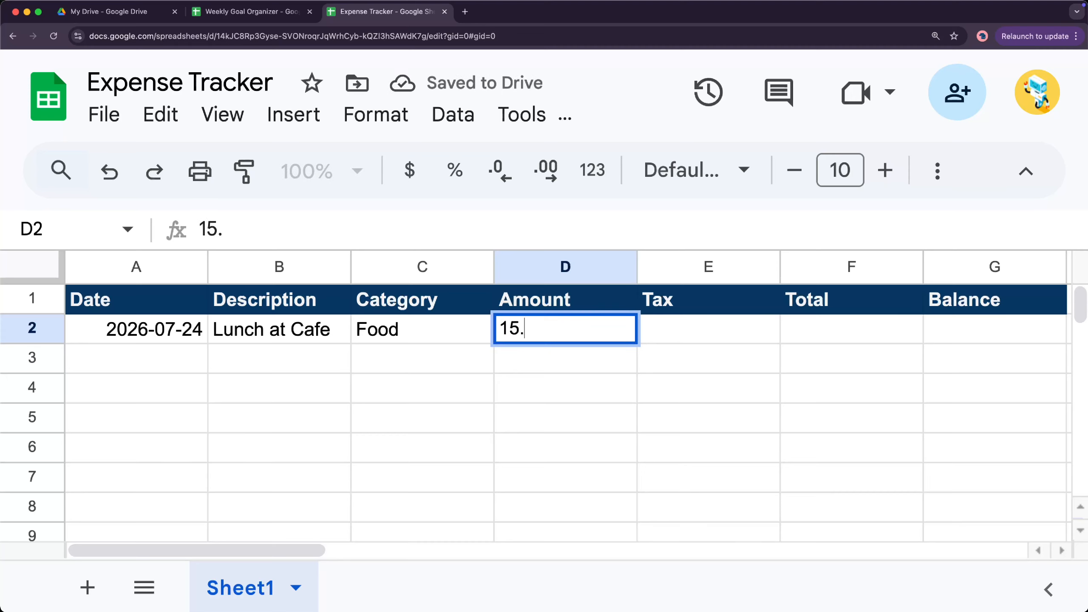
pyautogui.write('99')
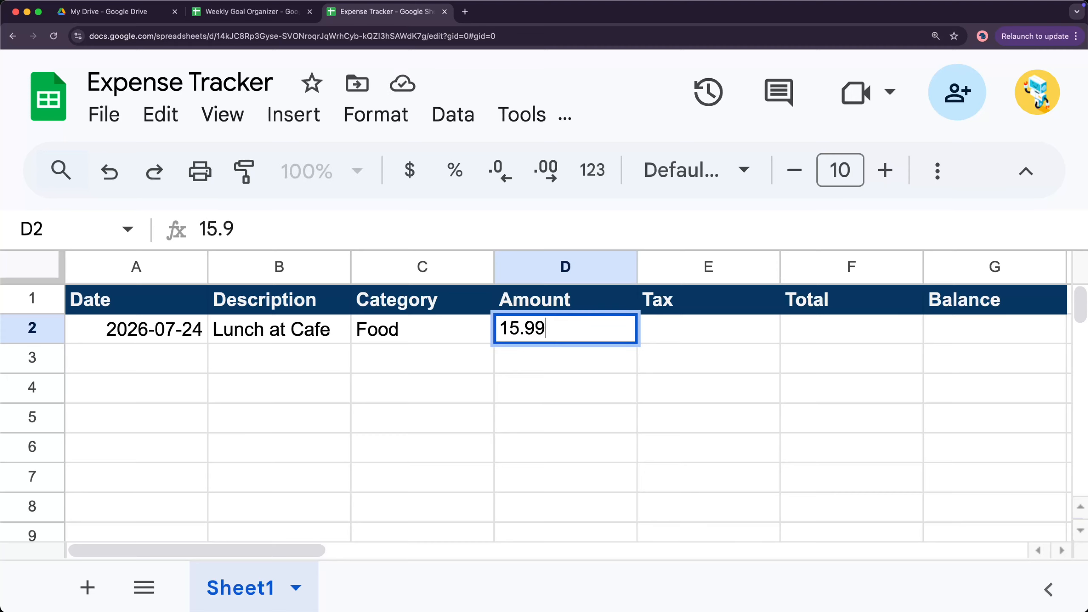
pyautogui.press('Tab')
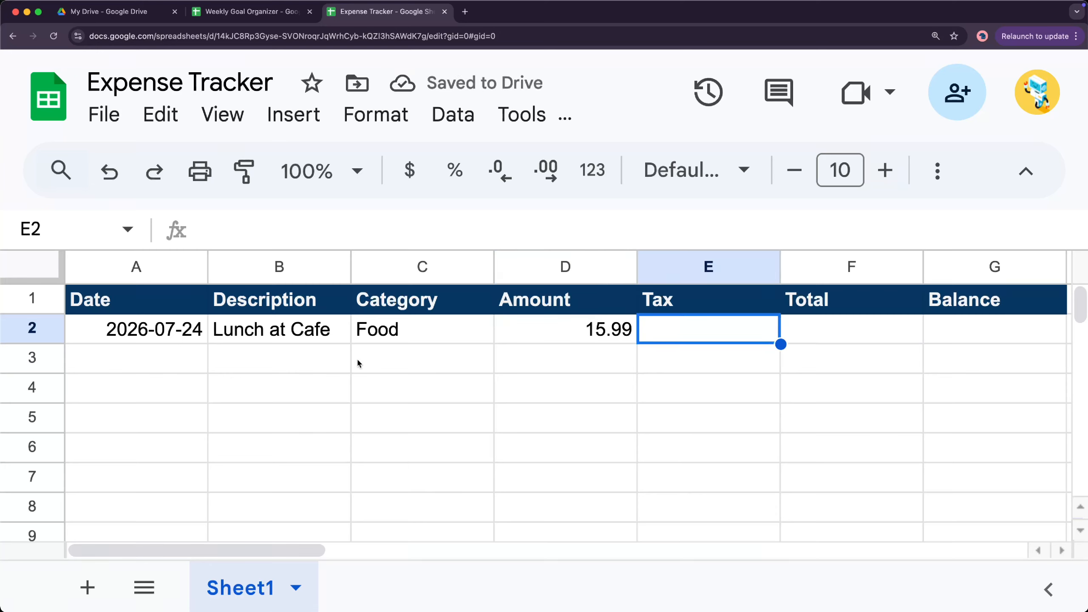
pyautogui.click(539, 368)
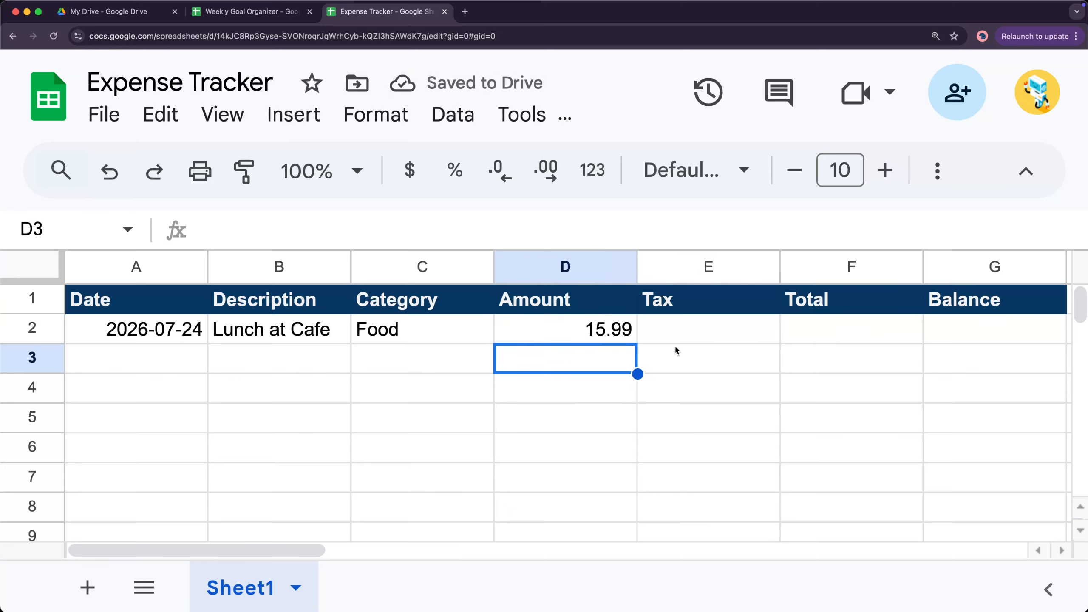
pyautogui.click(601, 338)
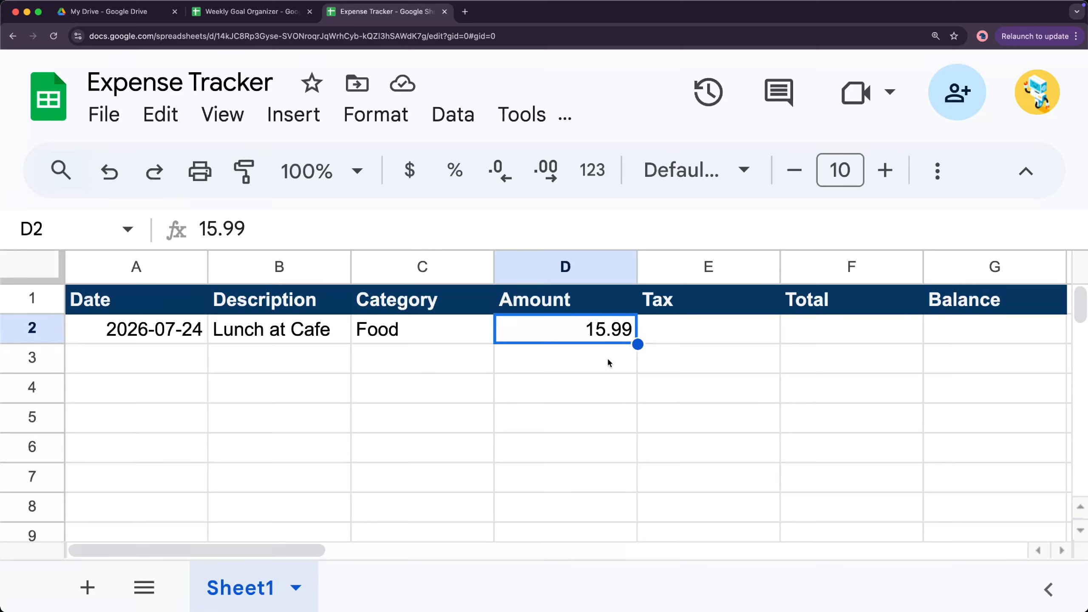
# Calculate the 8% tax on the lunch amount in cell E2 with the formula =D2*0.08
pyautogui.click(675, 300)
pyautogui.moveTo(675, 269)
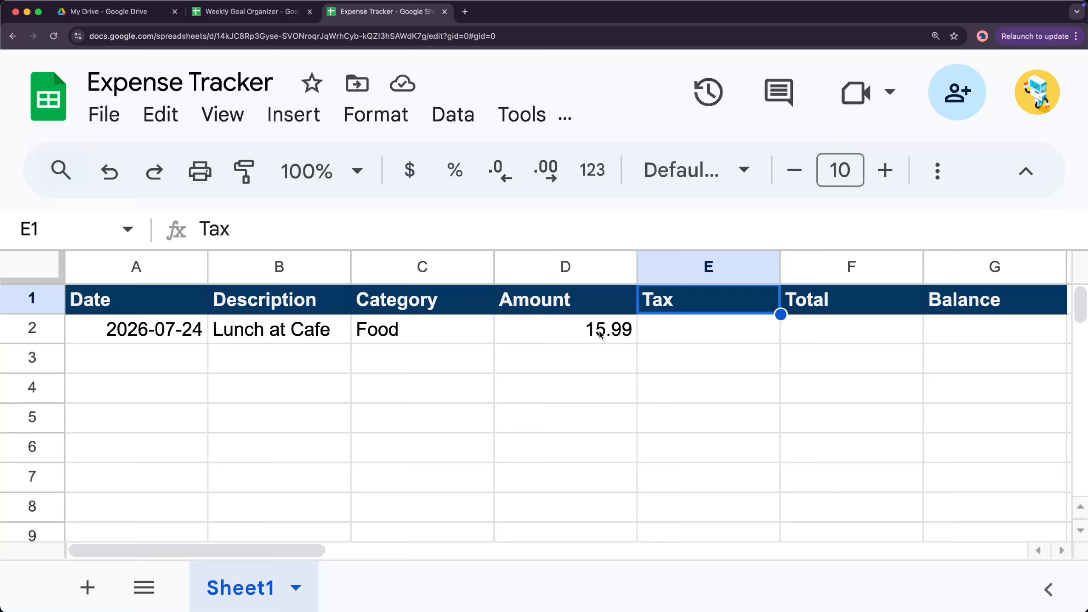
pyautogui.click(650, 332)
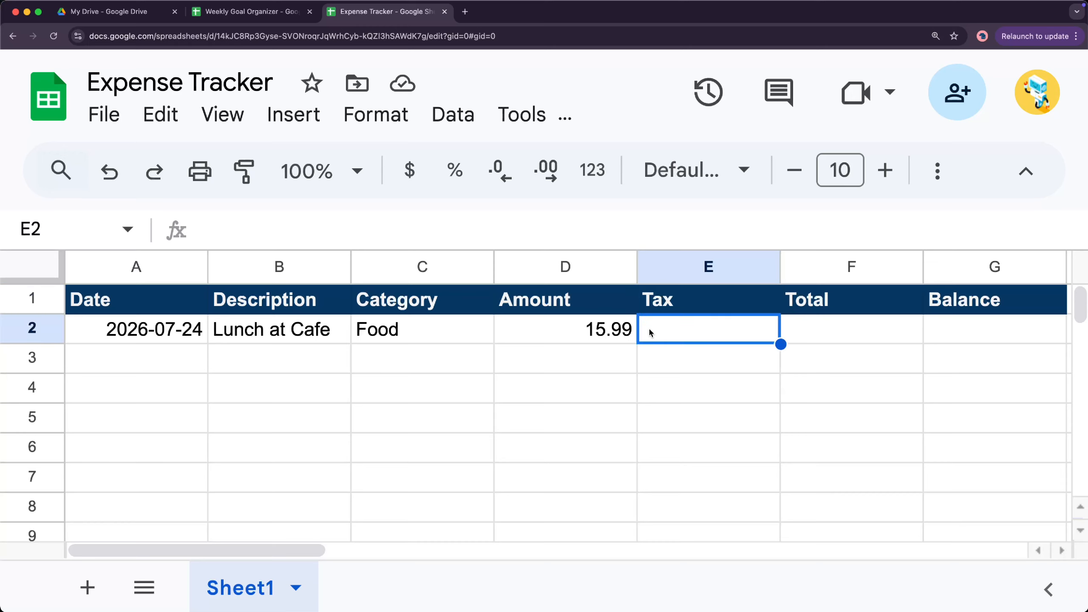
pyautogui.write('=')
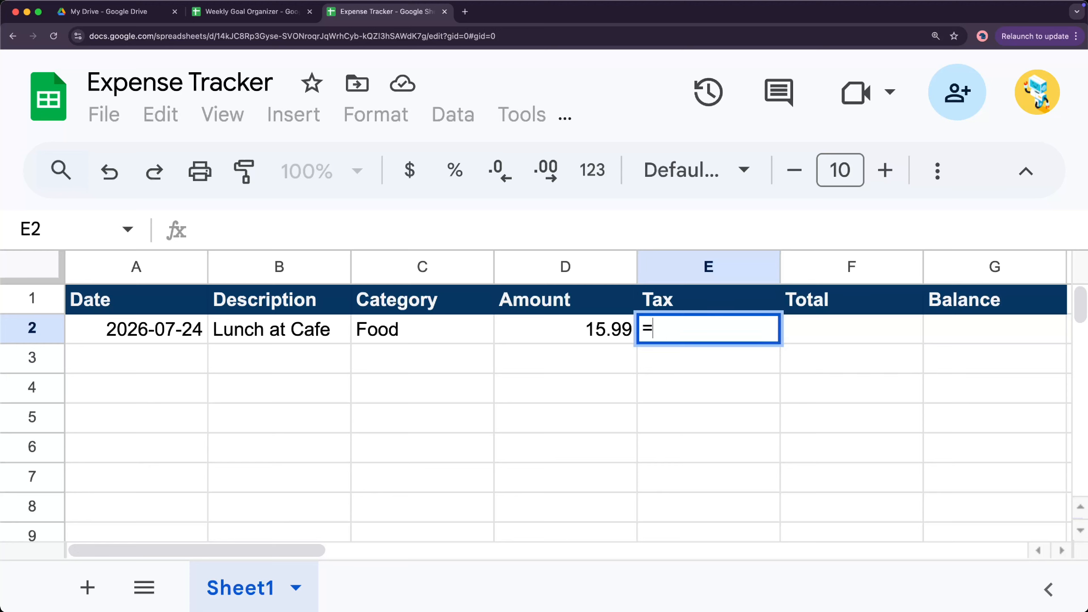
pyautogui.write('d')
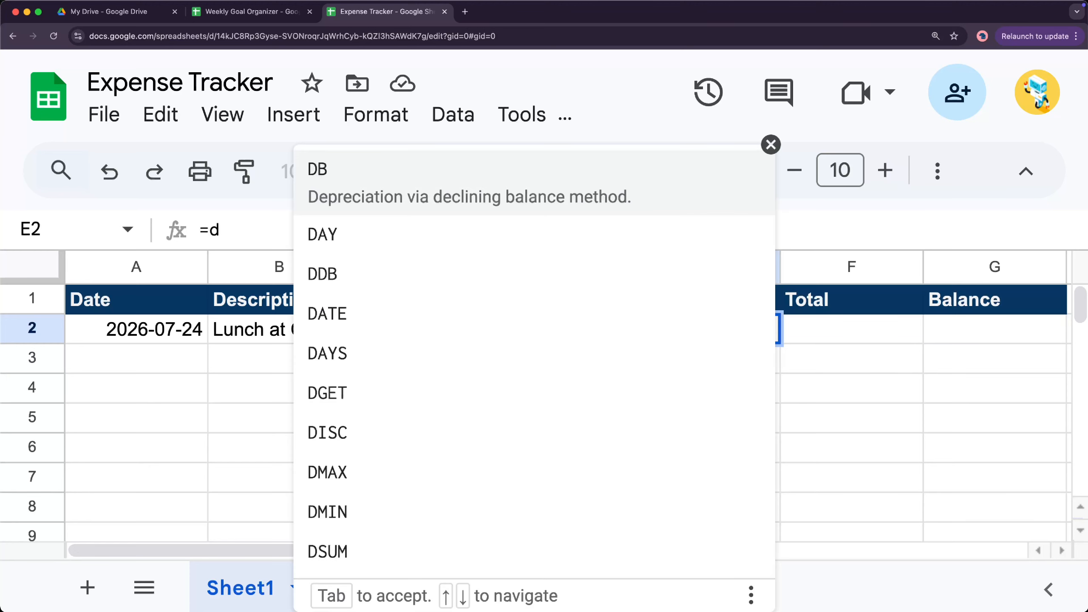
pyautogui.write('2*')
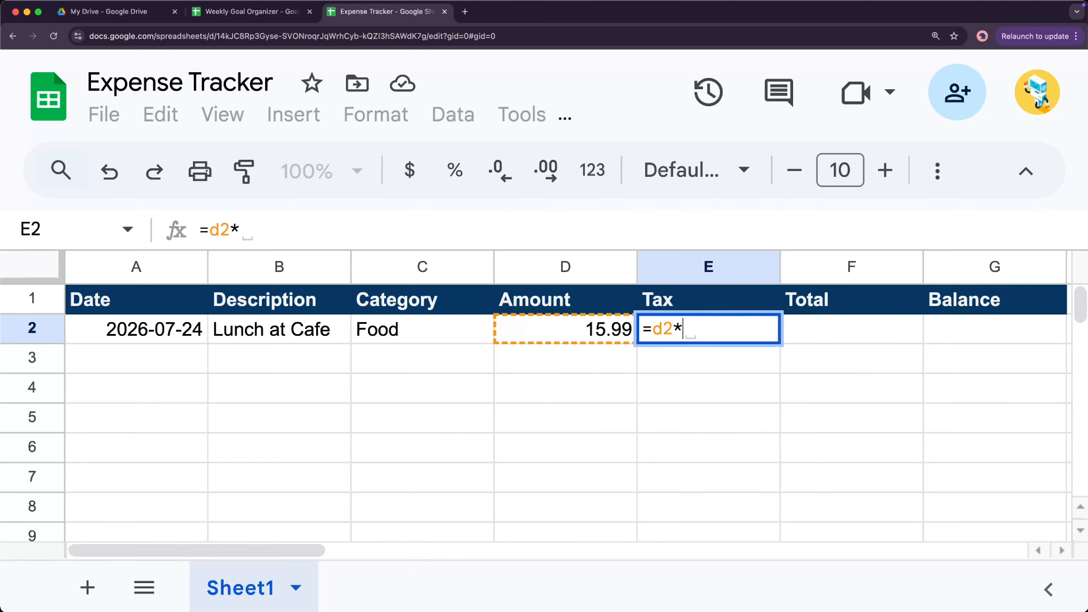
pyautogui.write('0.08')
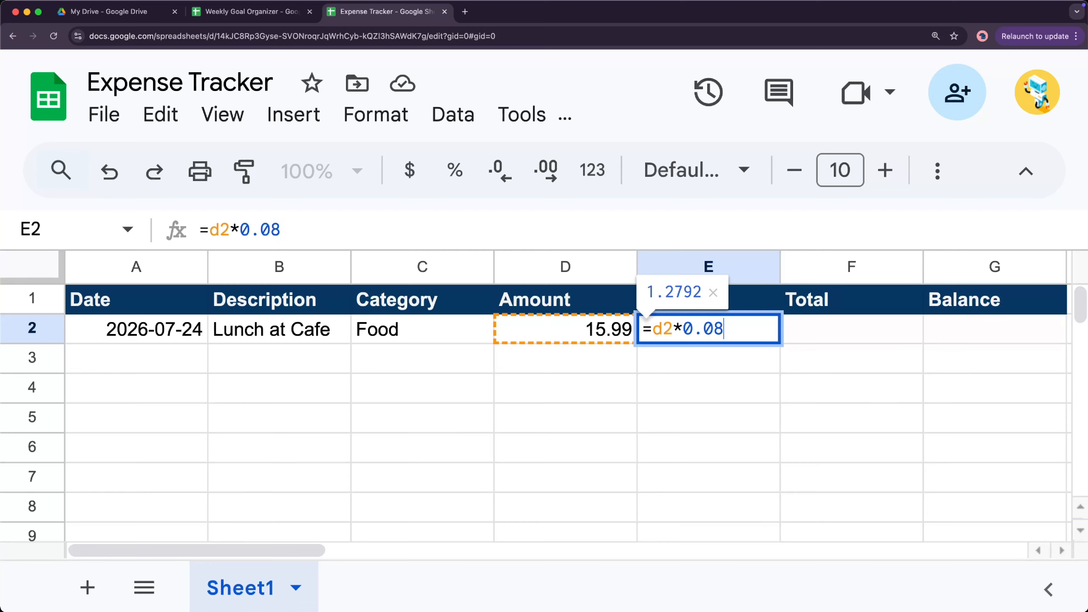
pyautogui.press('Return')
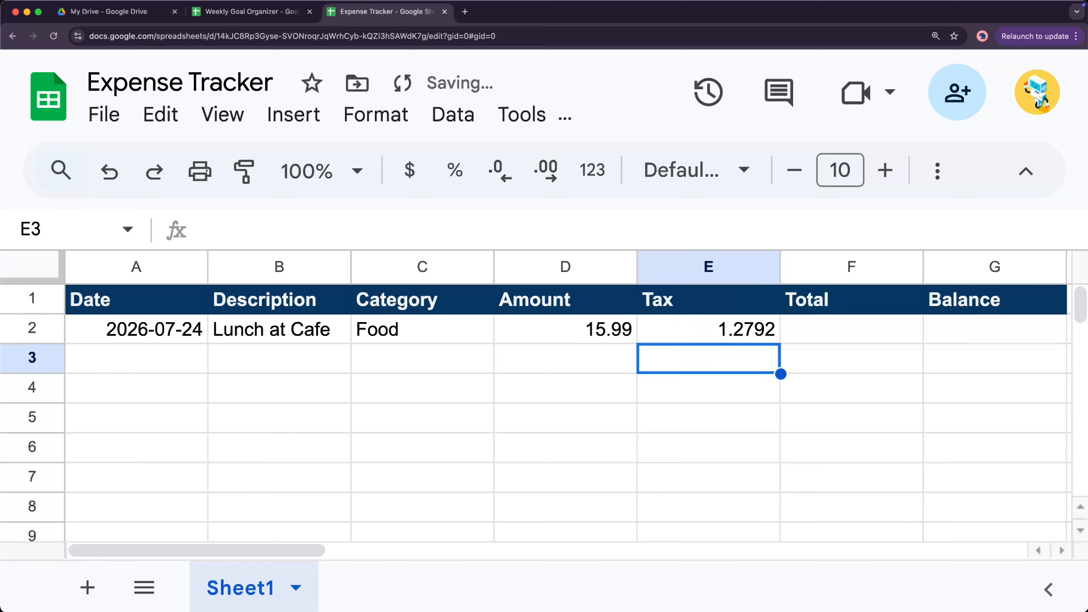
# Examine the 0.08 multiplier in the tax formula of cell E2, leaving the formula as is
pyautogui.click(686, 339)
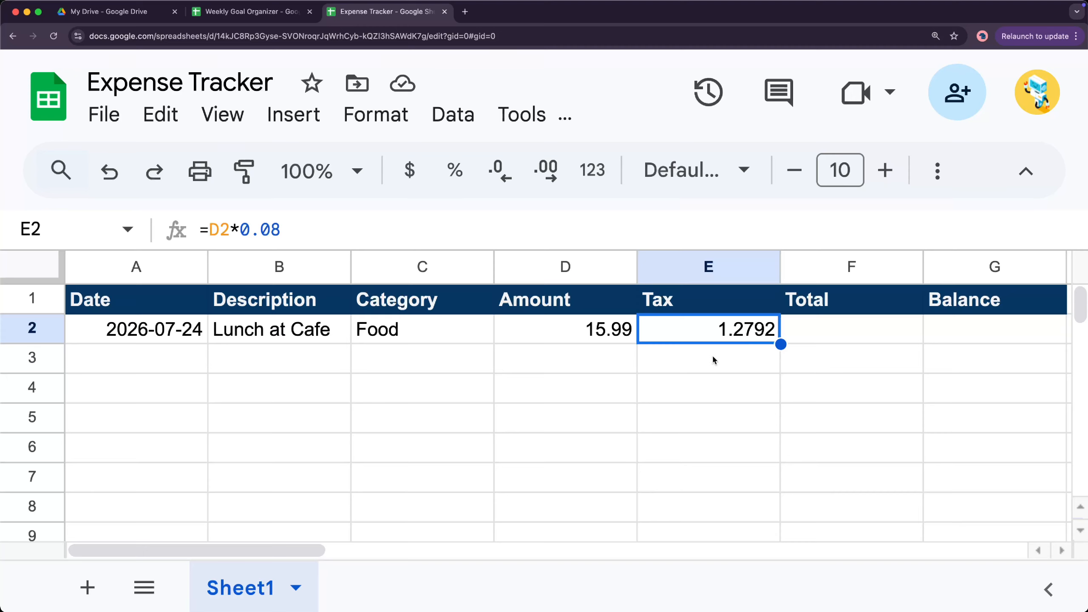
pyautogui.moveTo(279, 229); pyautogui.dragTo(241, 229)
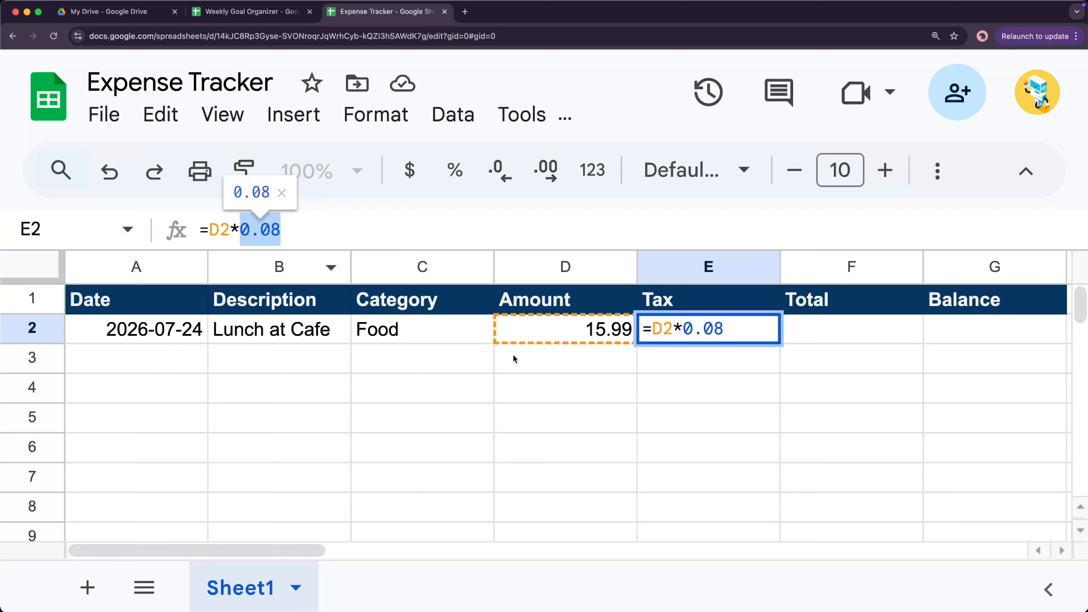
pyautogui.click(579, 400)
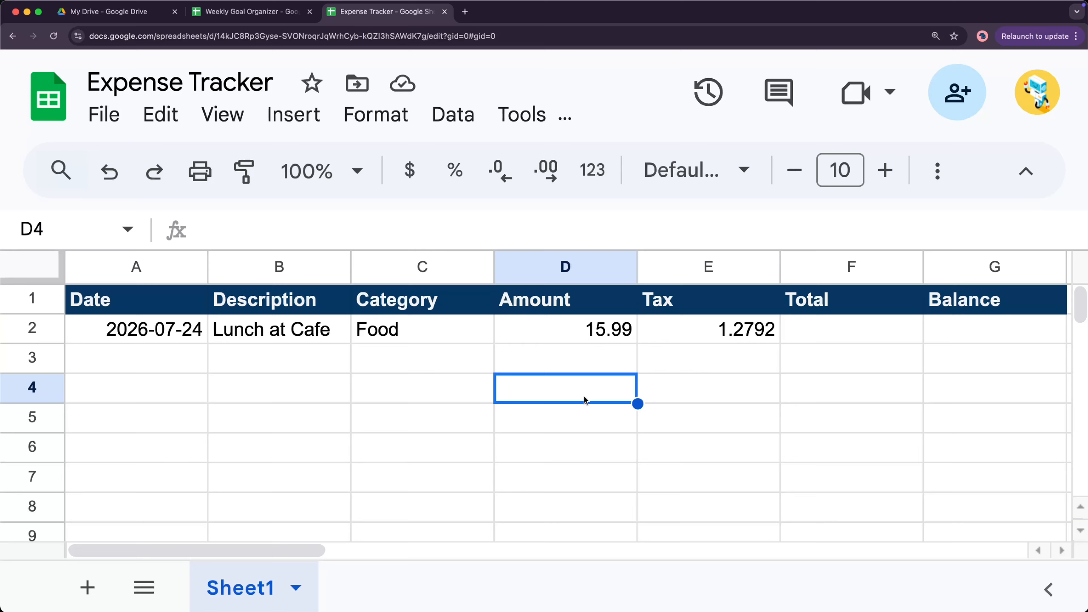
# Try converting the tax percentage to a decimal in the empty cell D4 with the formula =8/100
pyautogui.click(452, 400)
pyautogui.click(455, 430)
pyautogui.click(572, 407)
pyautogui.click(578, 394)
pyautogui.write('=8/100')
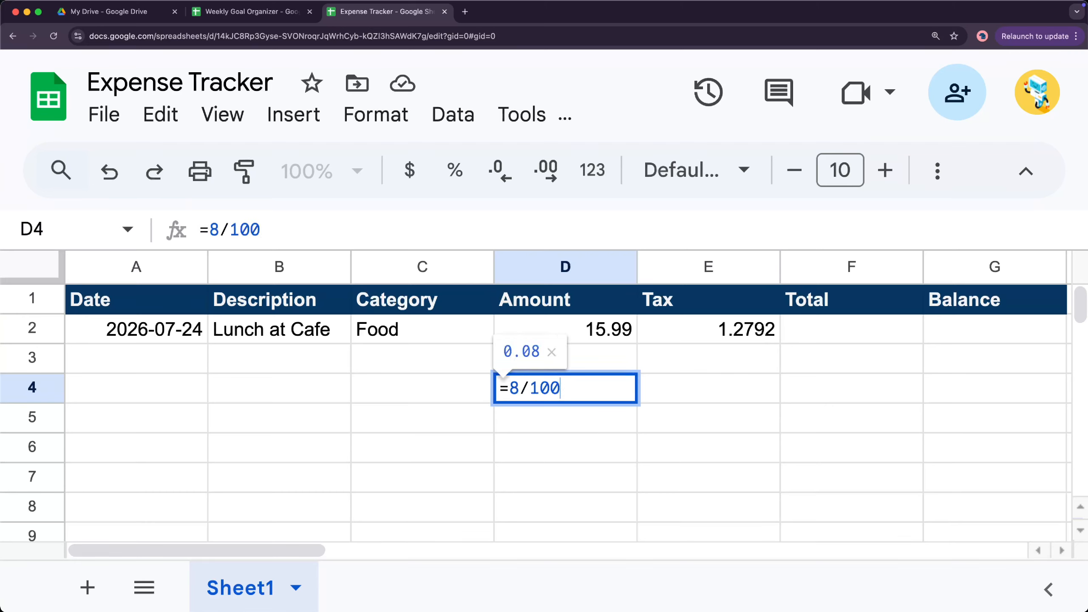
pyautogui.press('Return')
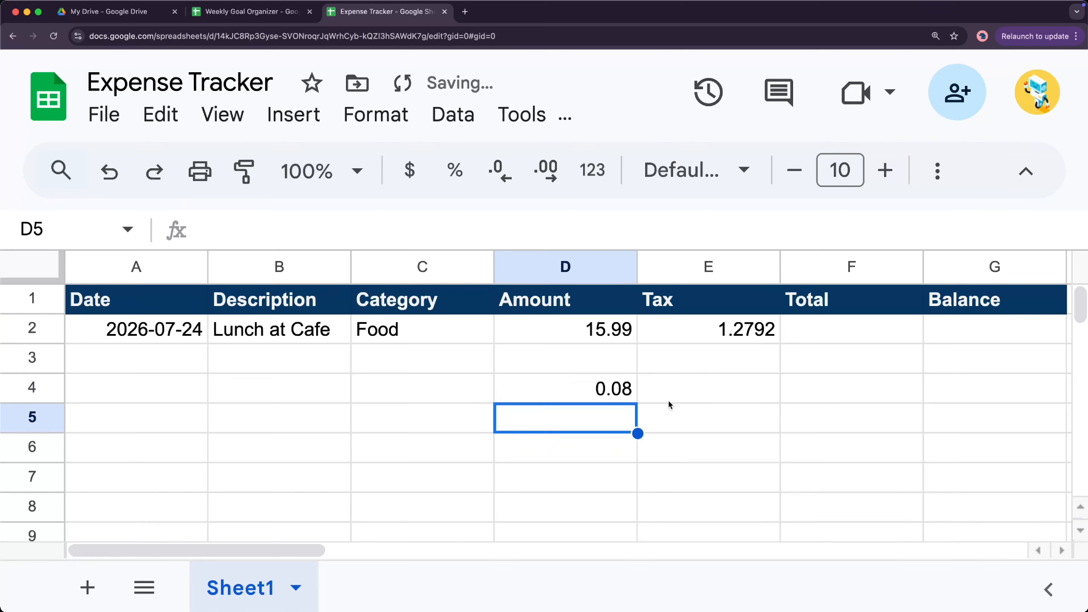
# Try the percentage formula =8% in cell D5, and clear the trial cells D4:D6
pyautogui.click(599, 392)
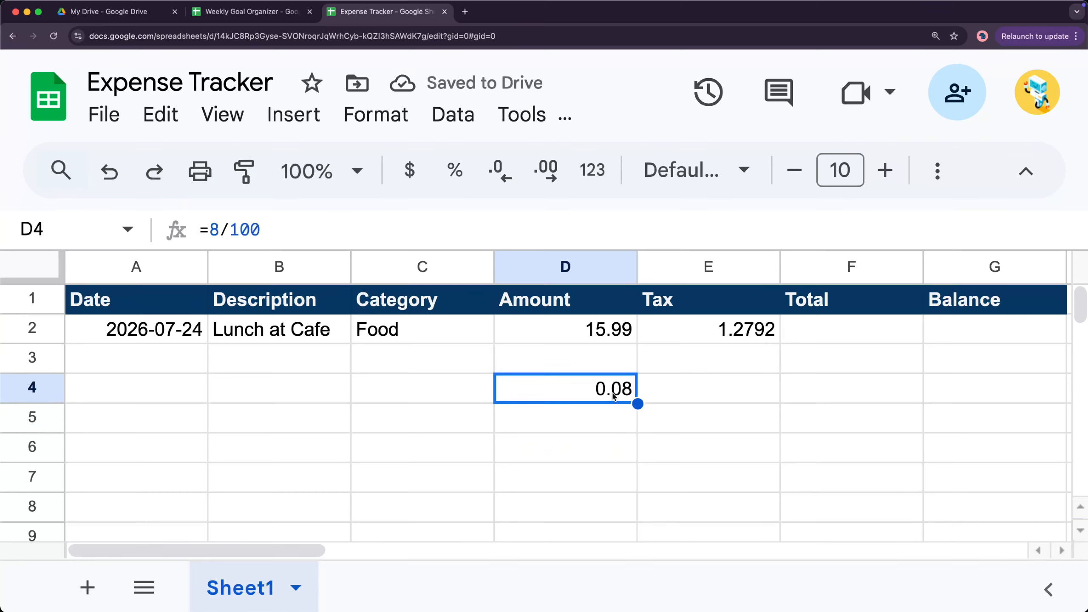
pyautogui.click(604, 416)
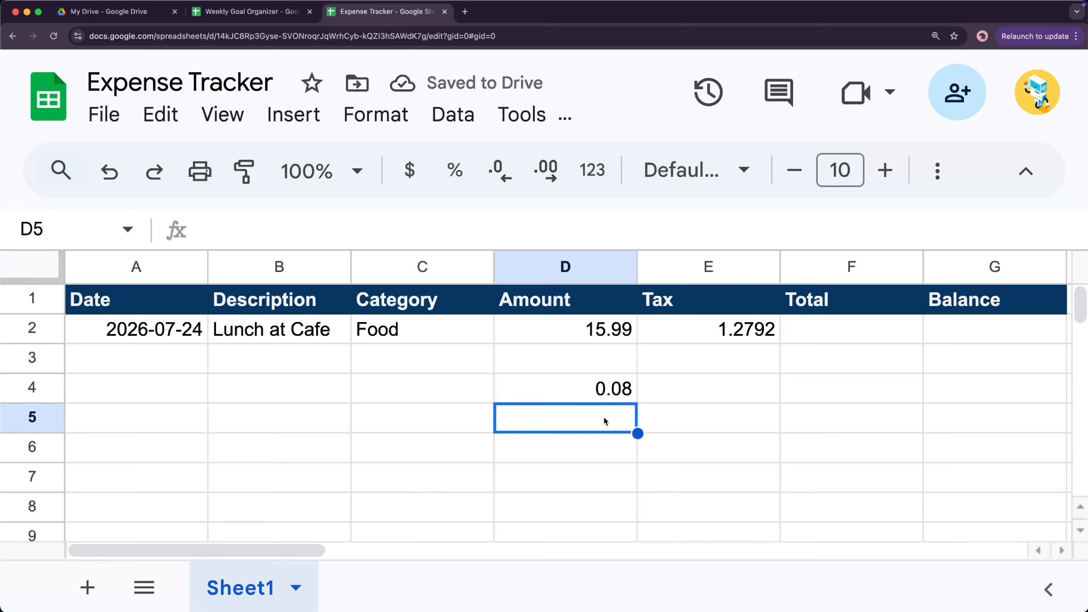
pyautogui.write('+')
pyautogui.press('BackSpace')
pyautogui.write('=8%')
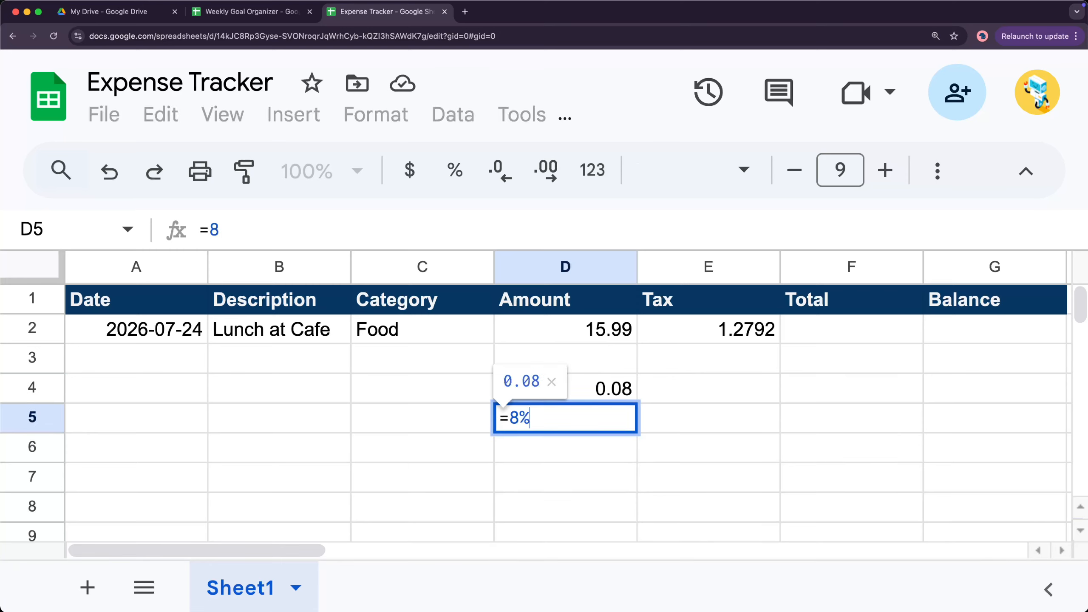
pyautogui.press('Return')
pyautogui.moveTo(595, 386); pyautogui.dragTo(592, 445)
pyautogui.press('BackSpace')
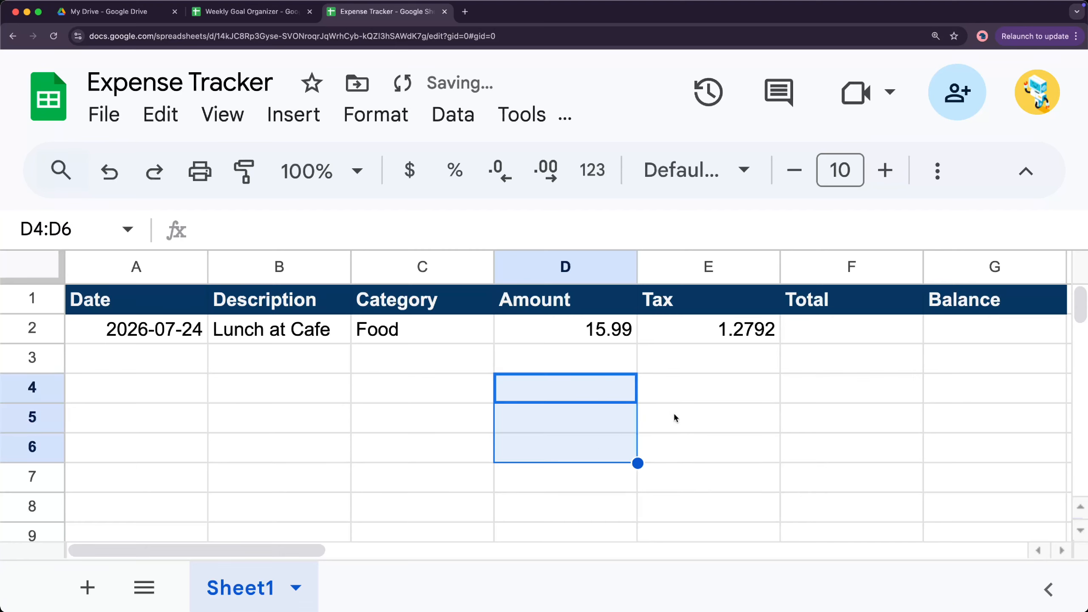
# Review the tax rate in cell E2's formula again and close the formula without changing it
pyautogui.click(710, 333)
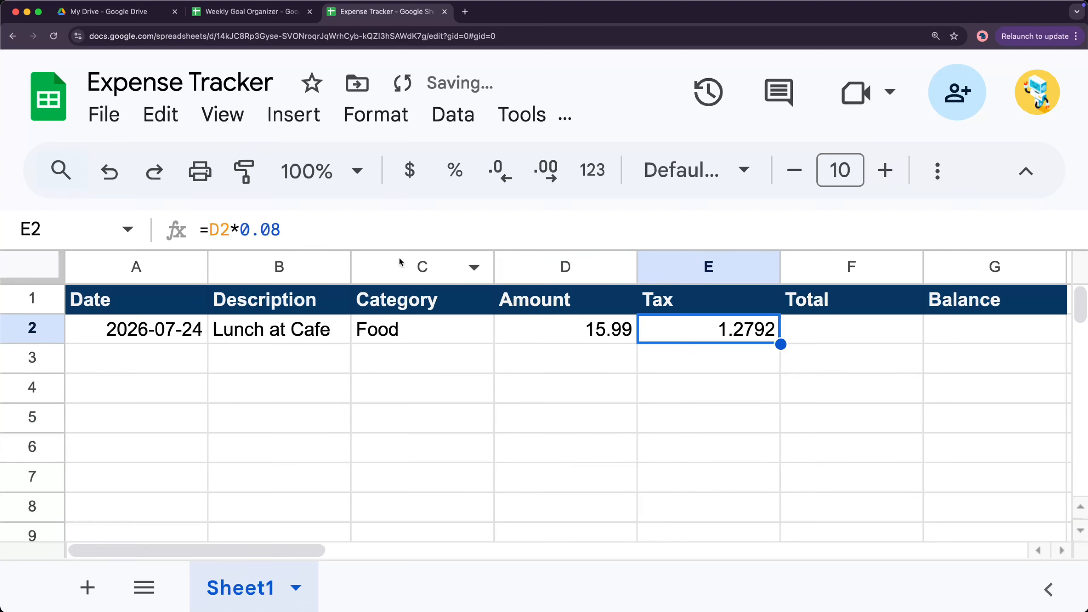
pyautogui.click(240, 229)
pyautogui.moveTo(293, 229); pyautogui.dragTo(240, 230)
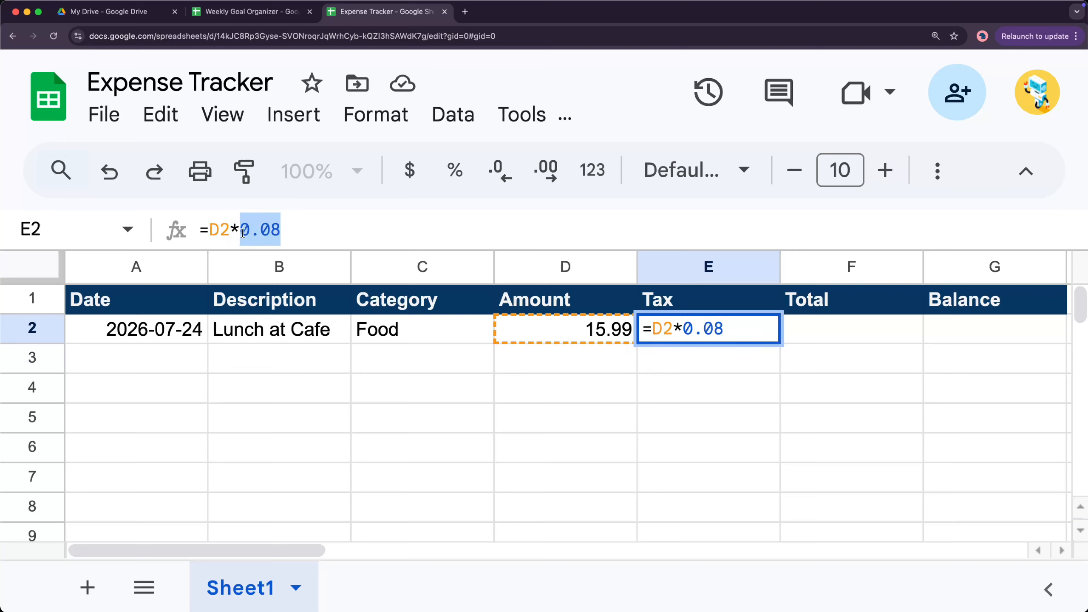
pyautogui.click(337, 231)
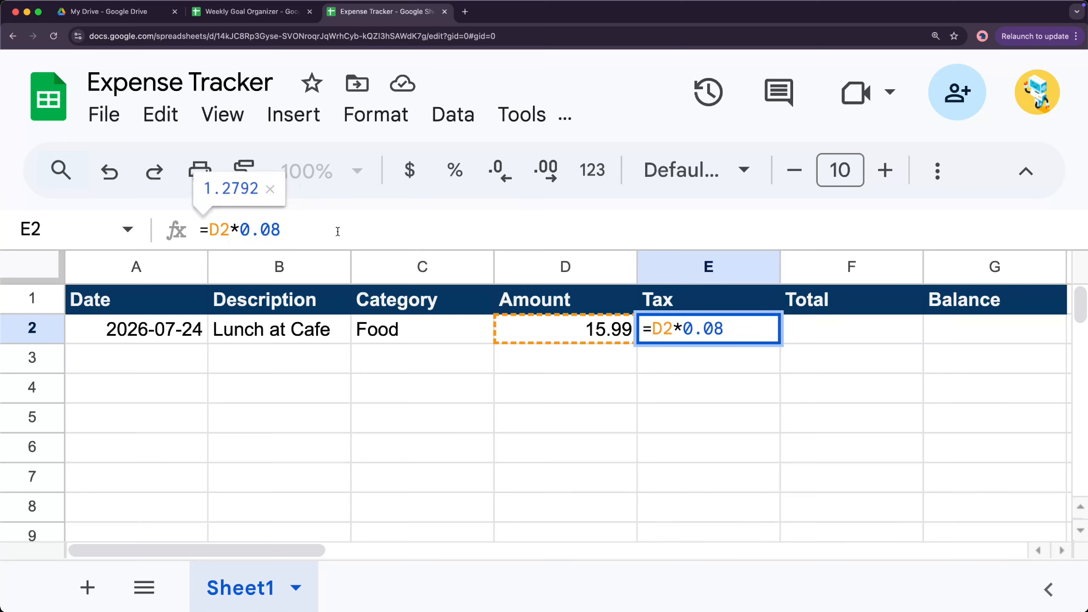
pyautogui.press('Return')
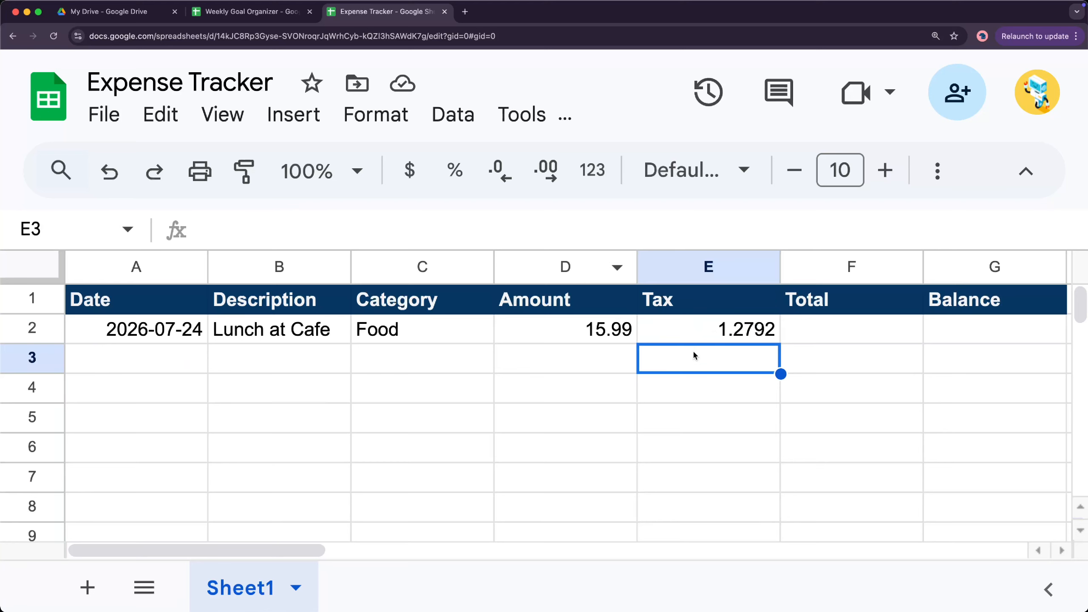
# Reduce the displayed decimals of the tax value in cell E2 to two decimal places
pyautogui.click(727, 331)
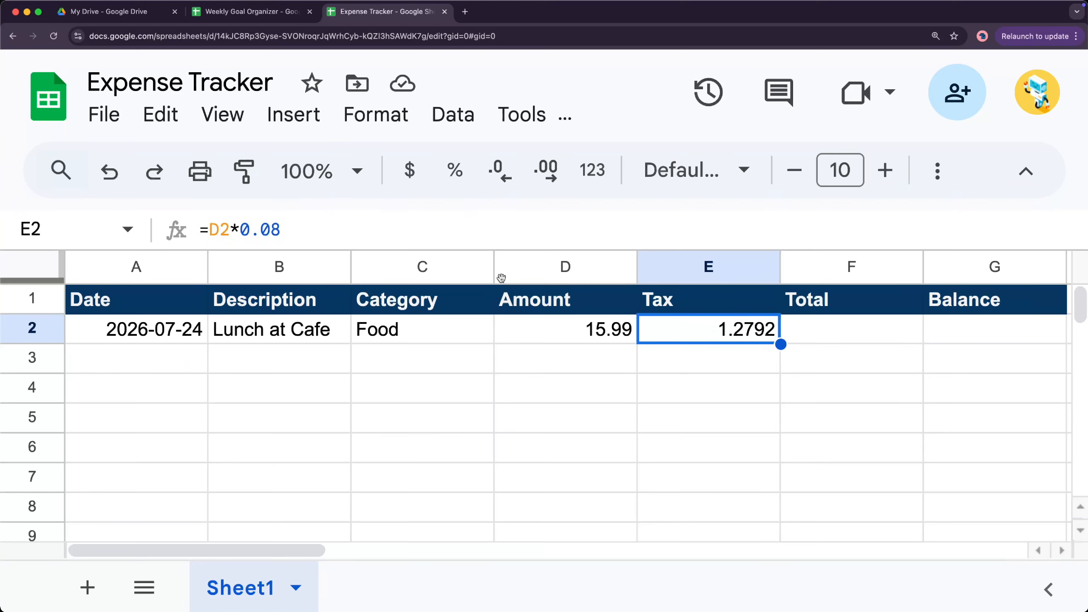
pyautogui.click(501, 185)
pyautogui.click(502, 186)
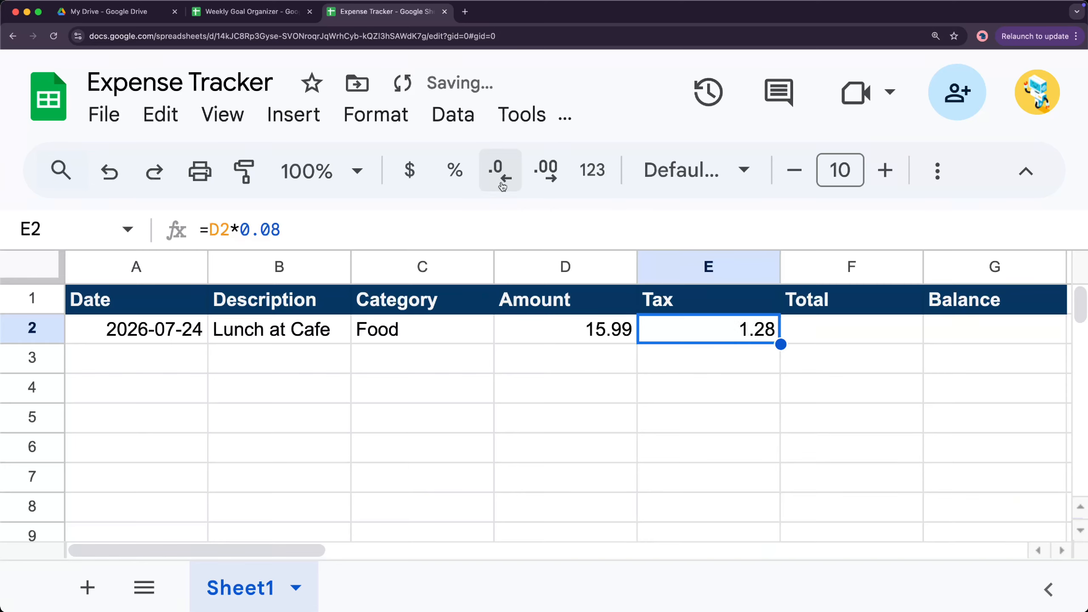
pyautogui.click(712, 367)
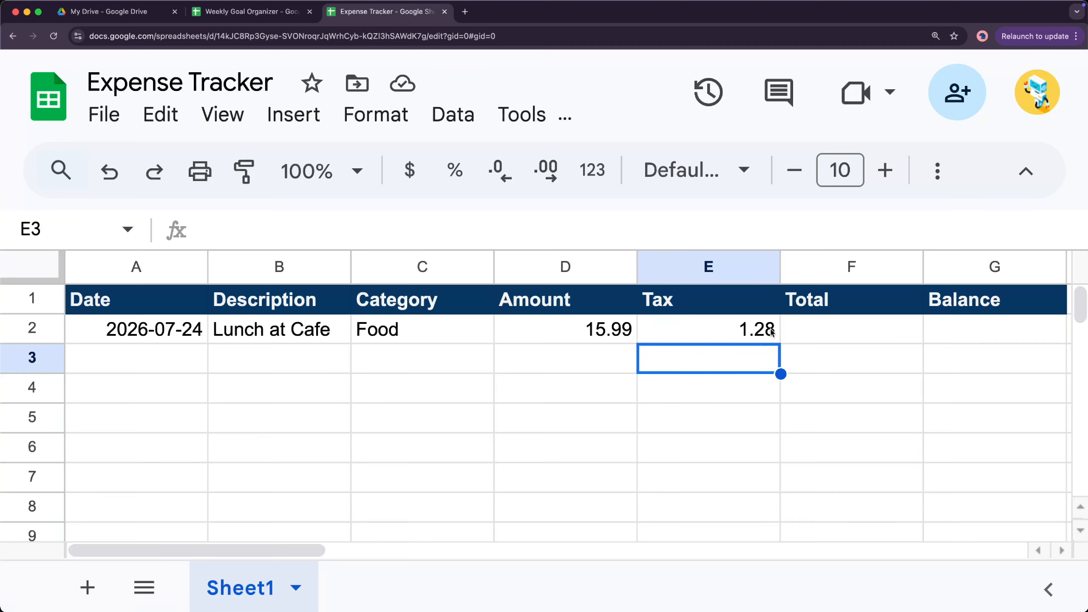
# Set the lunch expense's amount in cell D2 to 20
pyautogui.click(606, 331)
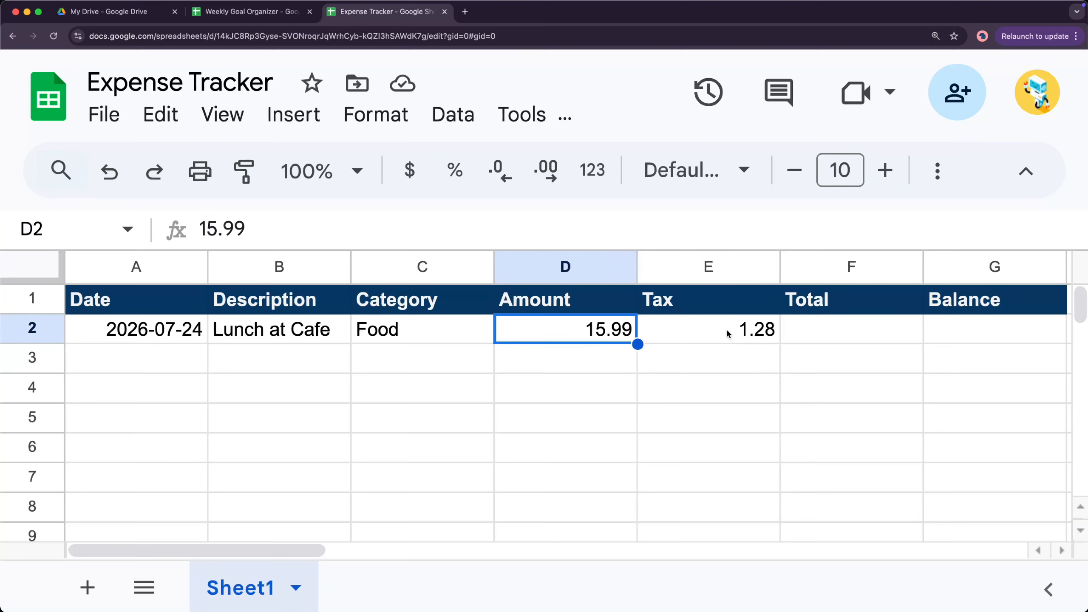
pyautogui.write('20')
pyautogui.press('Return')
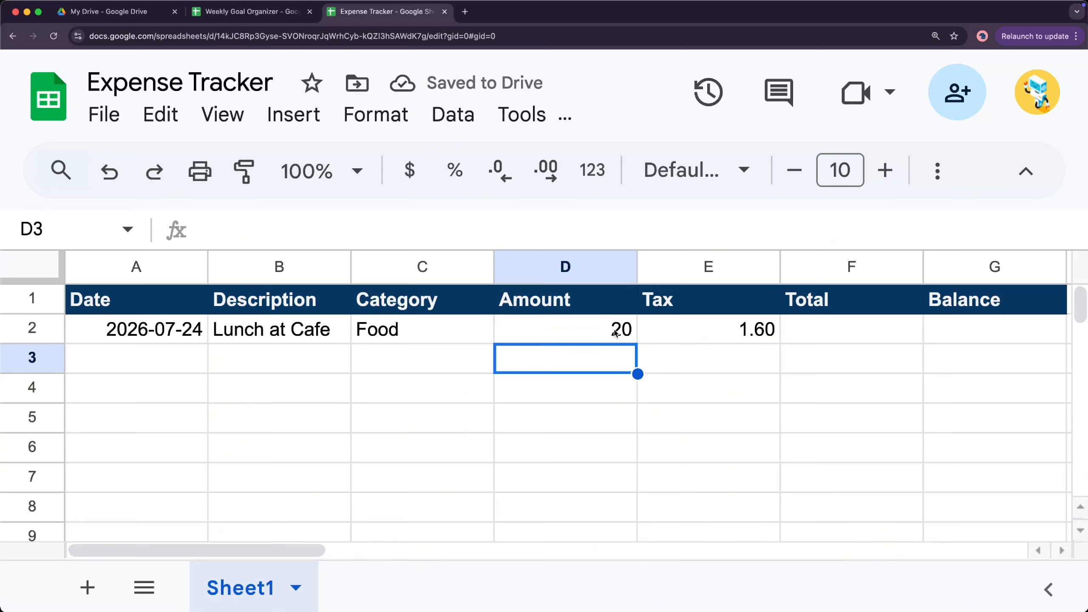
# Undo the last amount change in cell D2 and try a 20% tax rate in cell E2 with =D2*0.2
pyautogui.press('super+z')
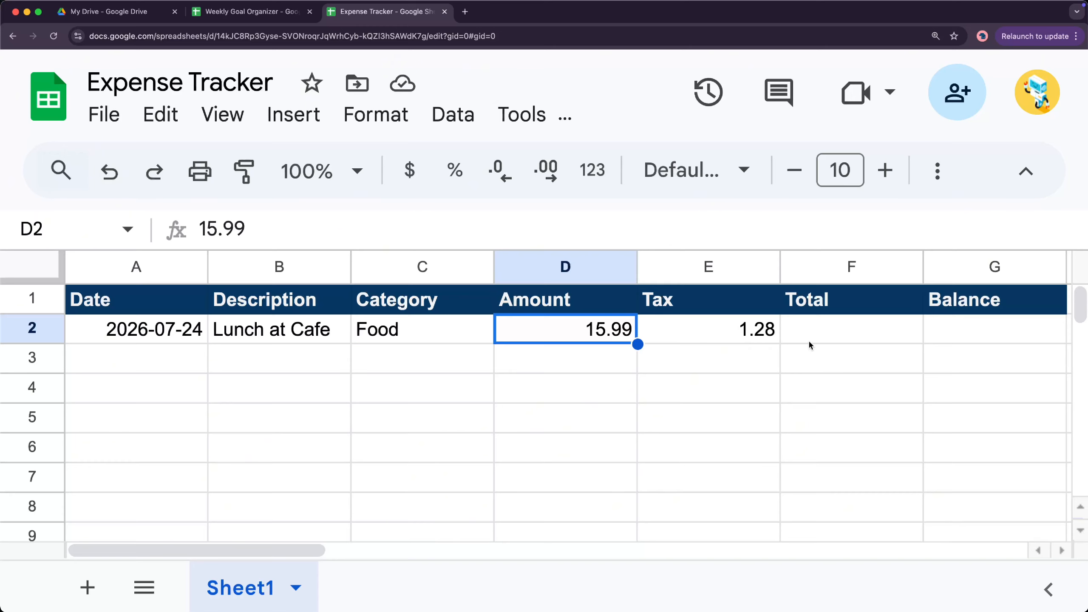
pyautogui.doubleClick(759, 334)
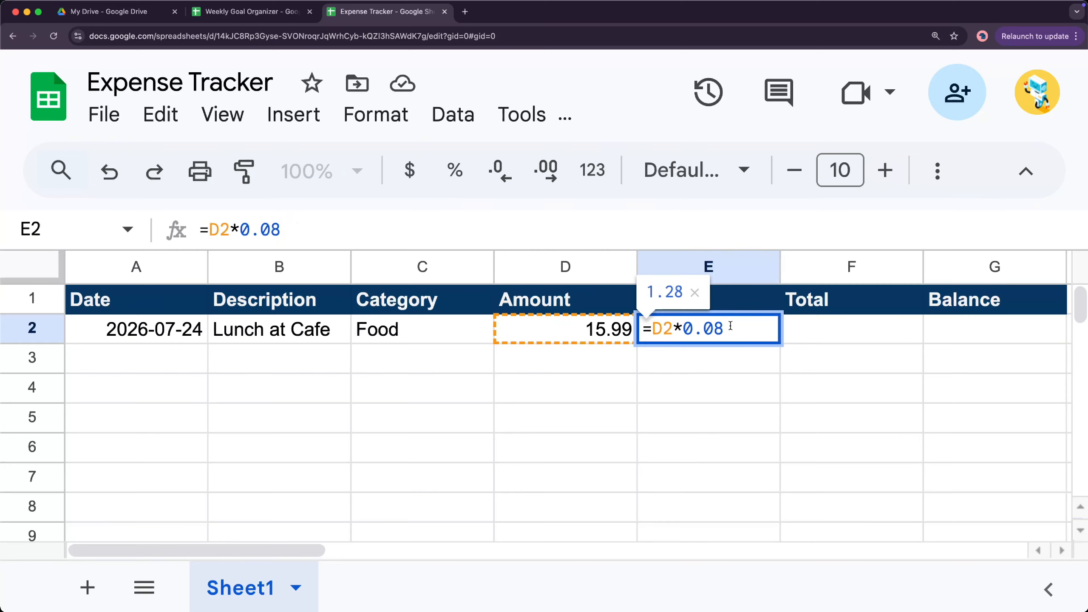
pyautogui.press('BackSpace')
pyautogui.press('BackSpace')
pyautogui.write('2')
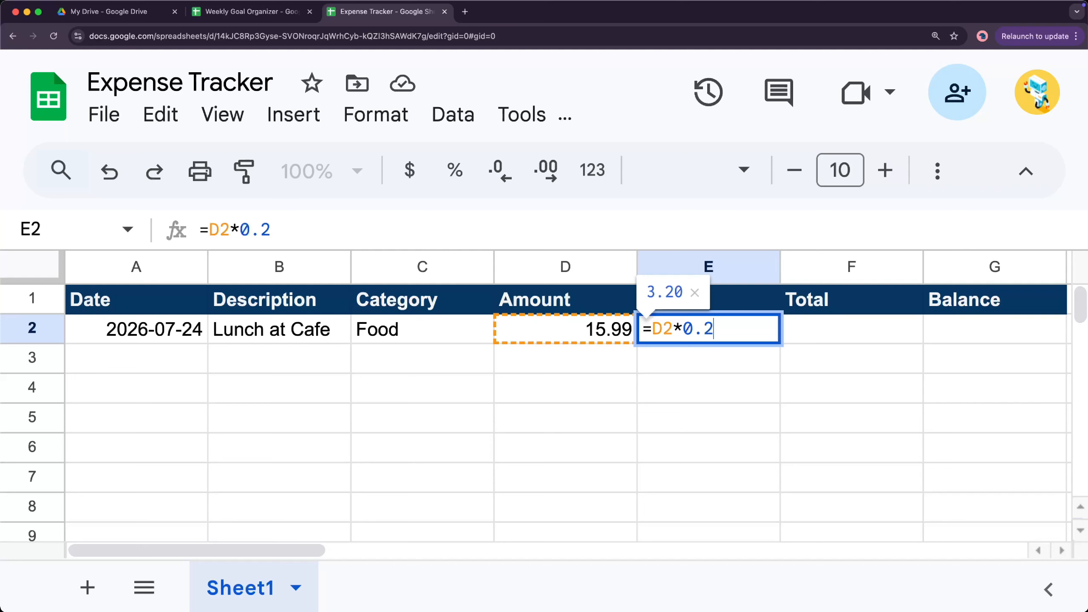
pyautogui.press('Return')
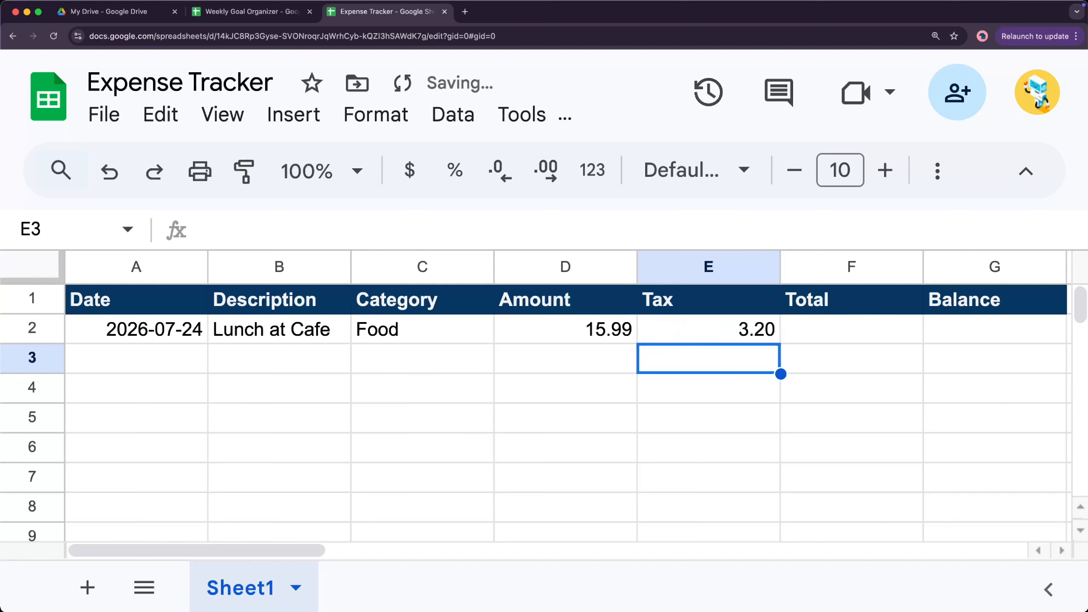
# Try a 25% tax rate in cell E2's formula as =D2*0.25
pyautogui.click(747, 335)
pyautogui.press('Return')
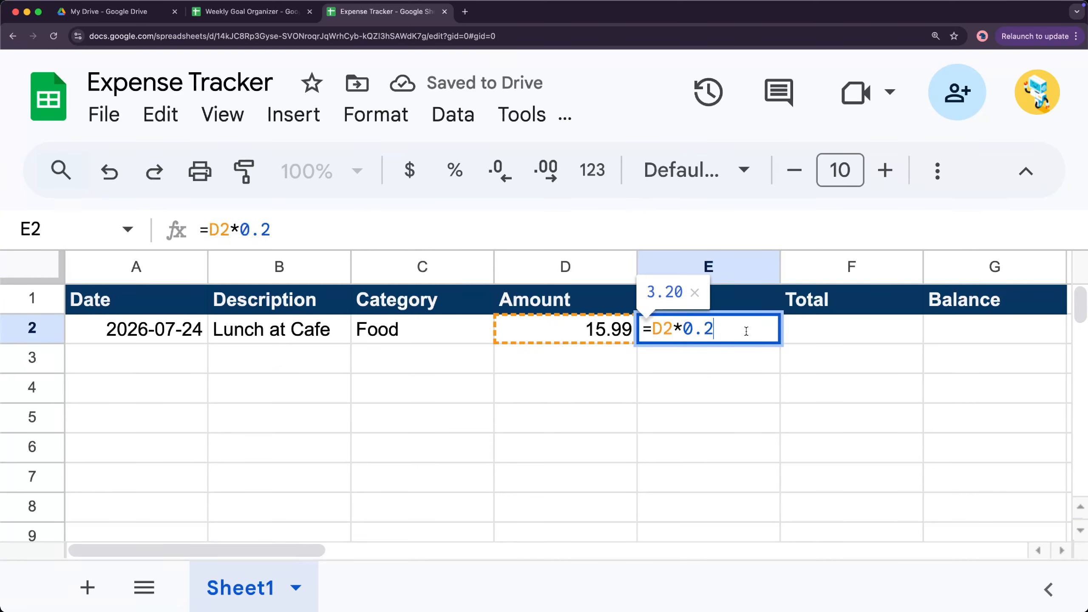
pyautogui.write('5')
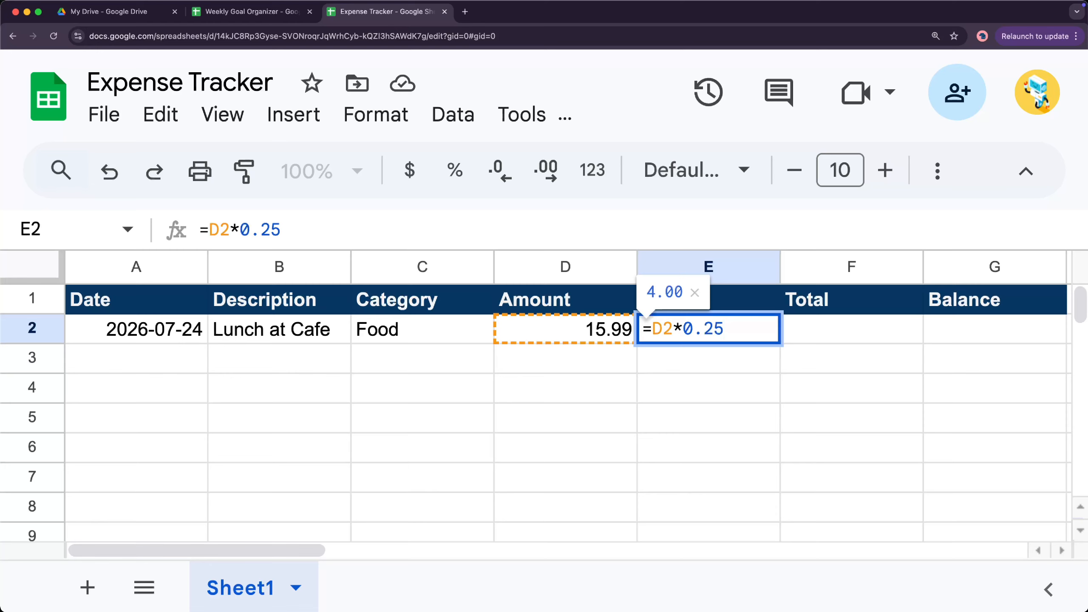
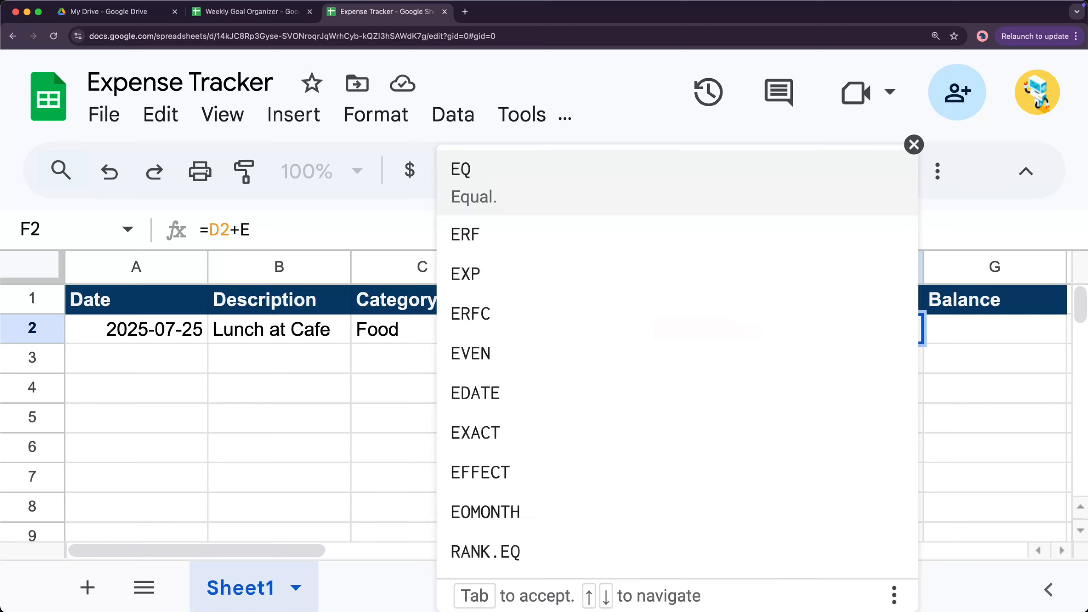
# Enter the formula =D2+E2 in cell F2 to add the amount and tax cells, and check the entered formula
pyautogui.press('Return')
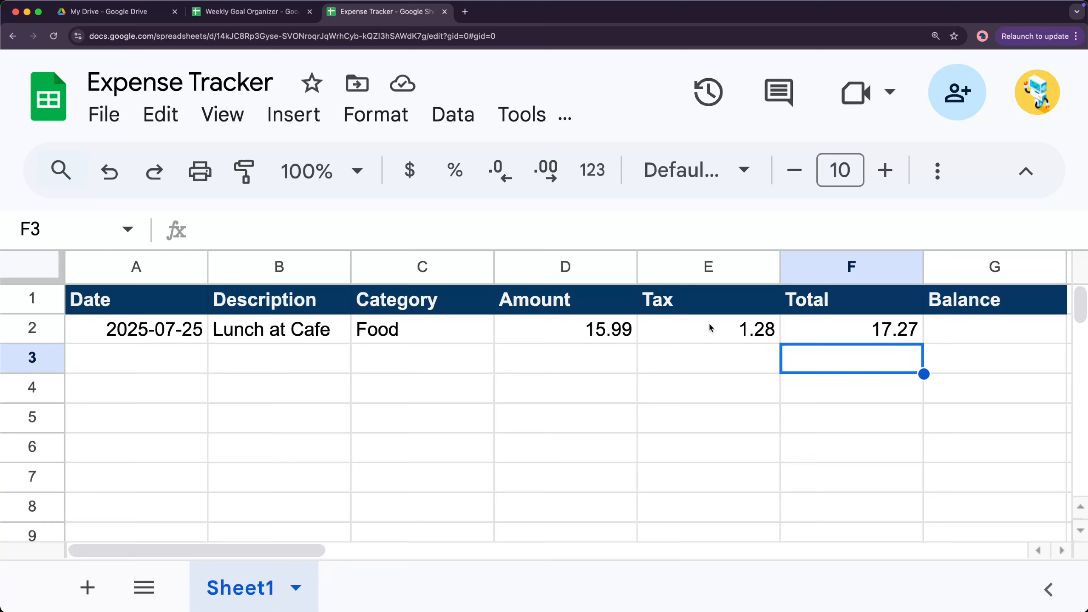
pyautogui.click(812, 325)
pyautogui.write('=')
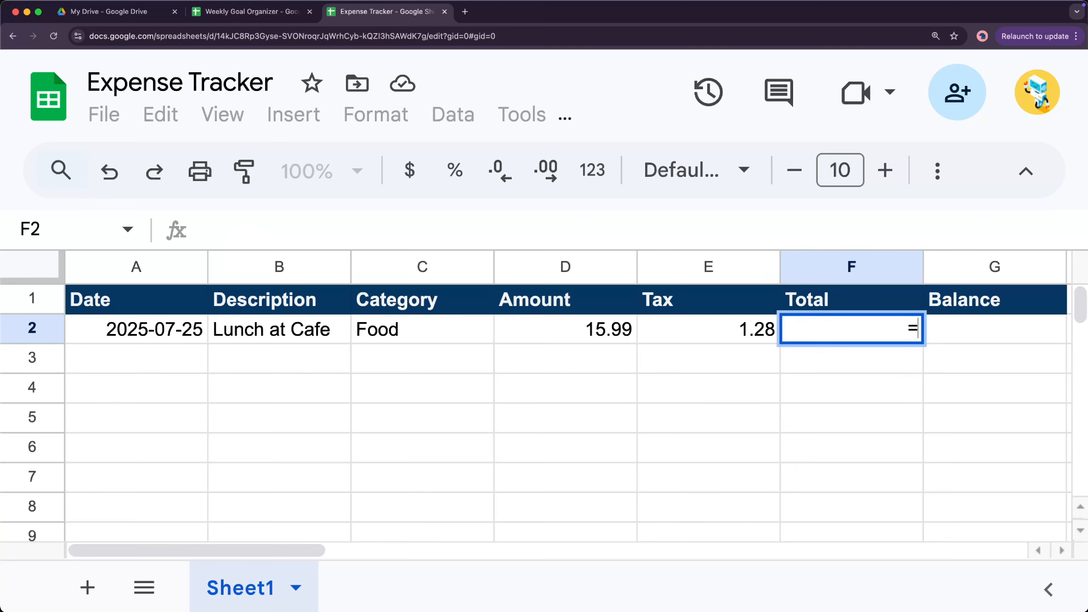
pyautogui.click(545, 328)
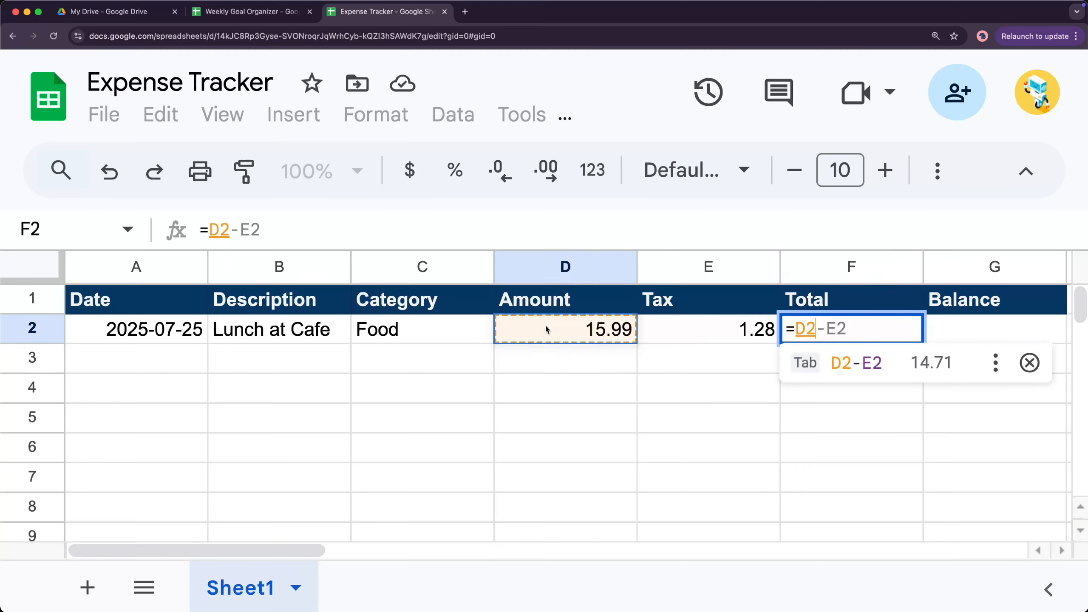
pyautogui.write('+')
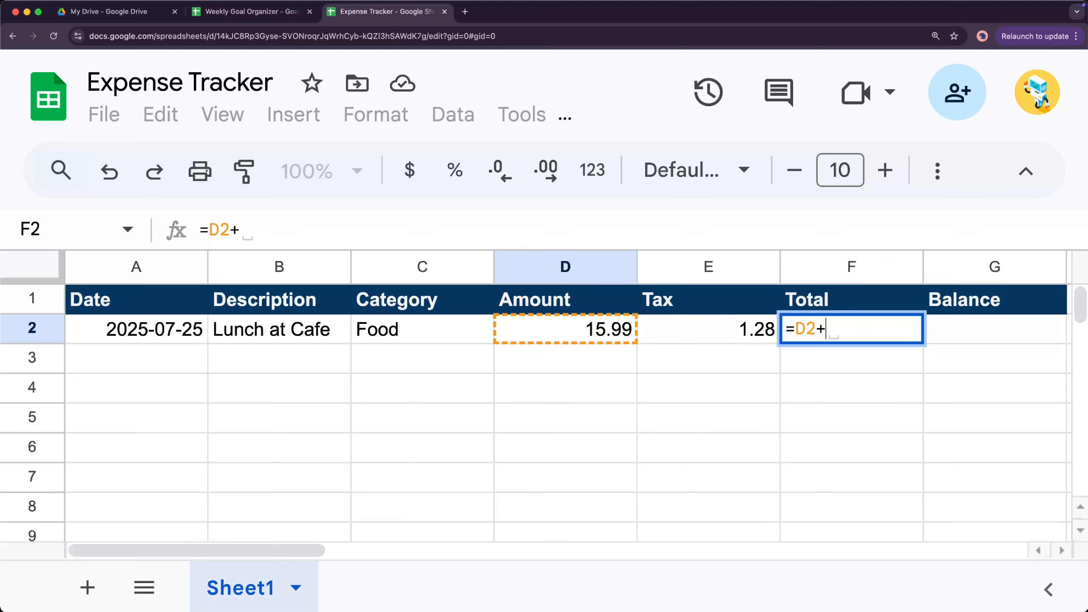
pyautogui.click(690, 329)
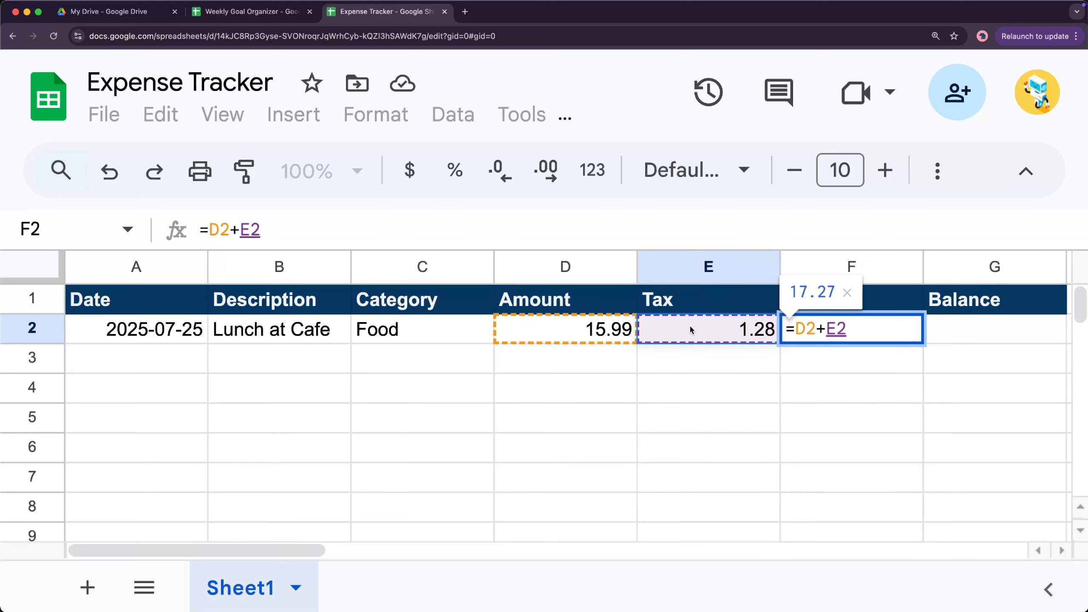
pyautogui.press('Return')
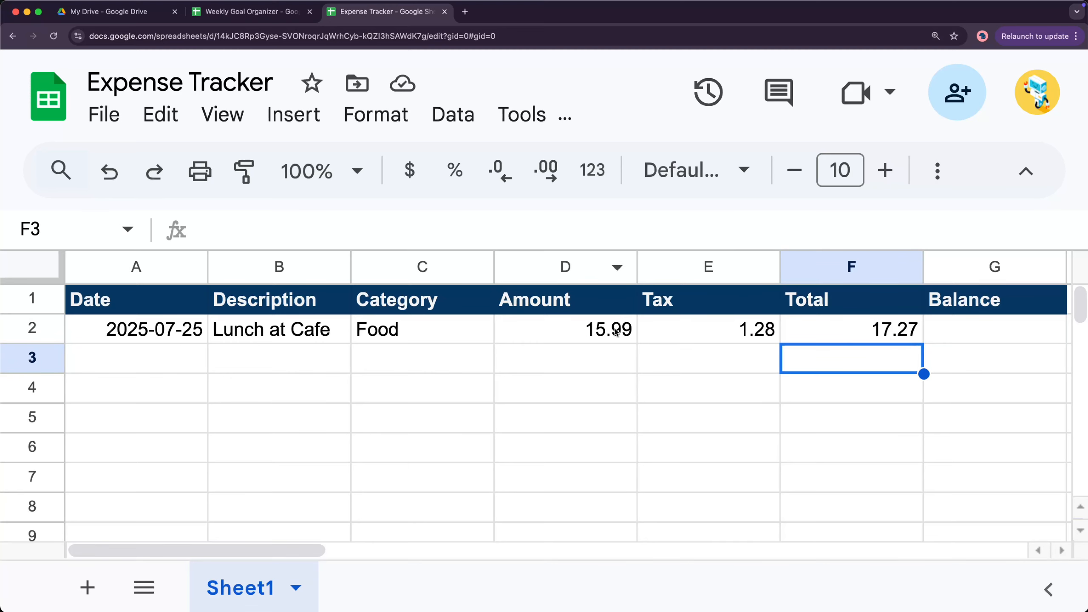
pyautogui.click(853, 330)
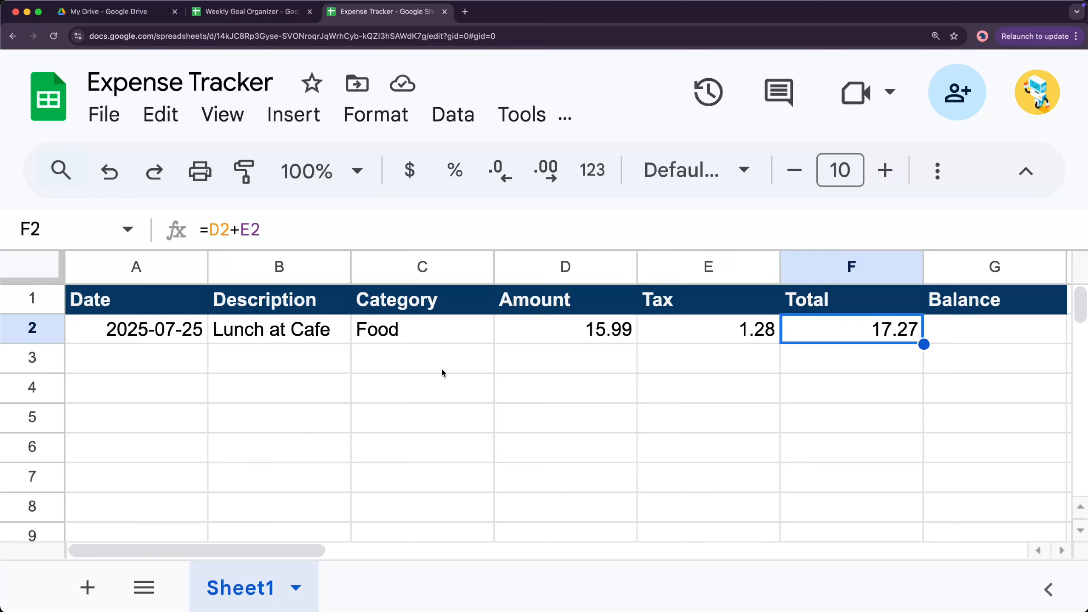
pyautogui.click(796, 372)
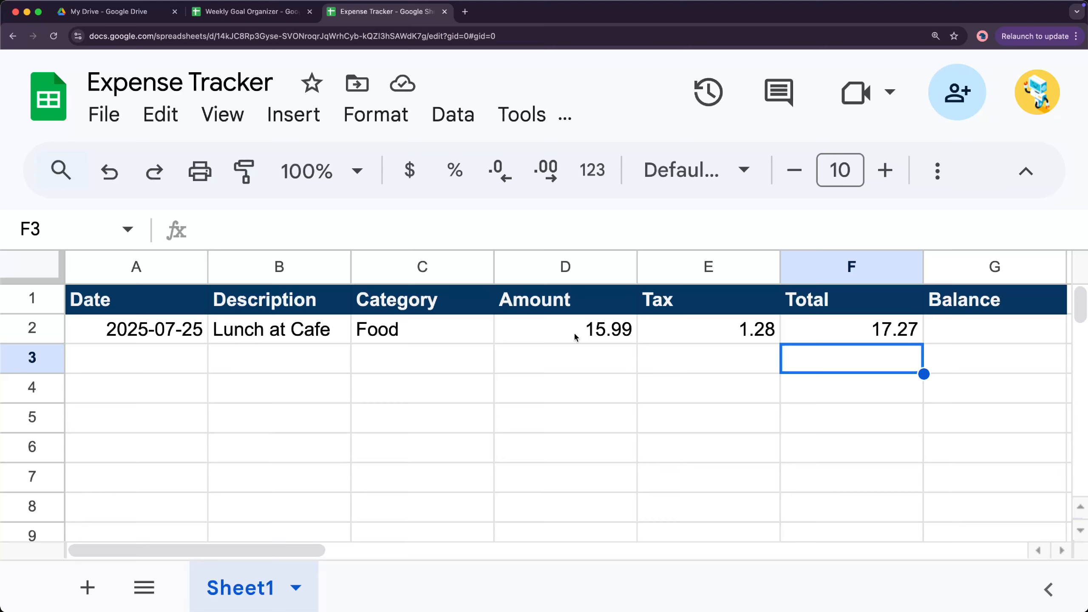
# Try an amount of 25 in cell D2 to test the tax and total formulas, and undo the change
pyautogui.click(574, 332)
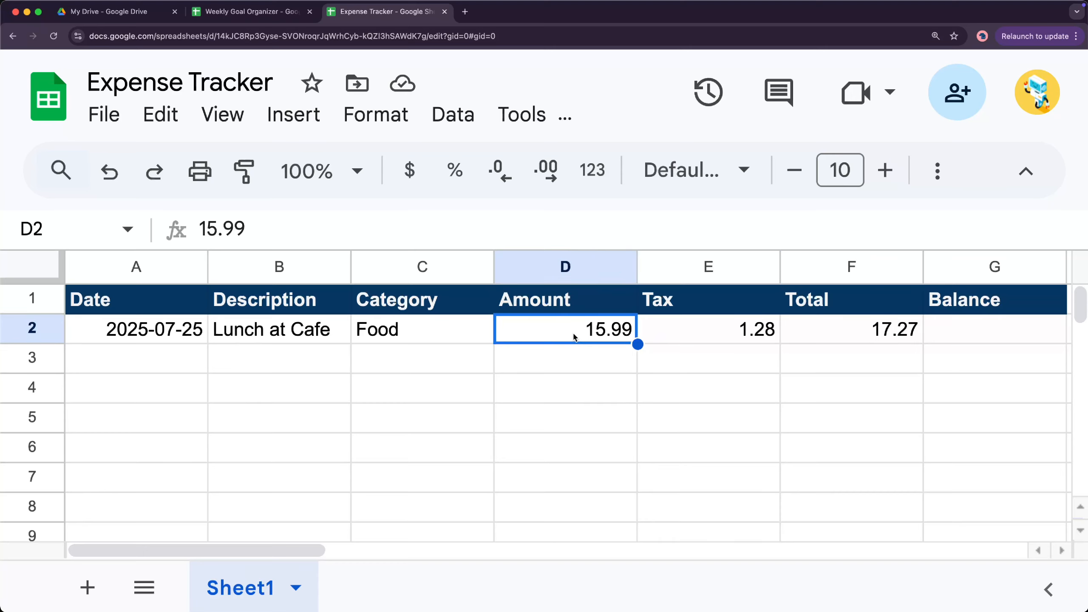
pyautogui.write('25')
pyautogui.press('Return')
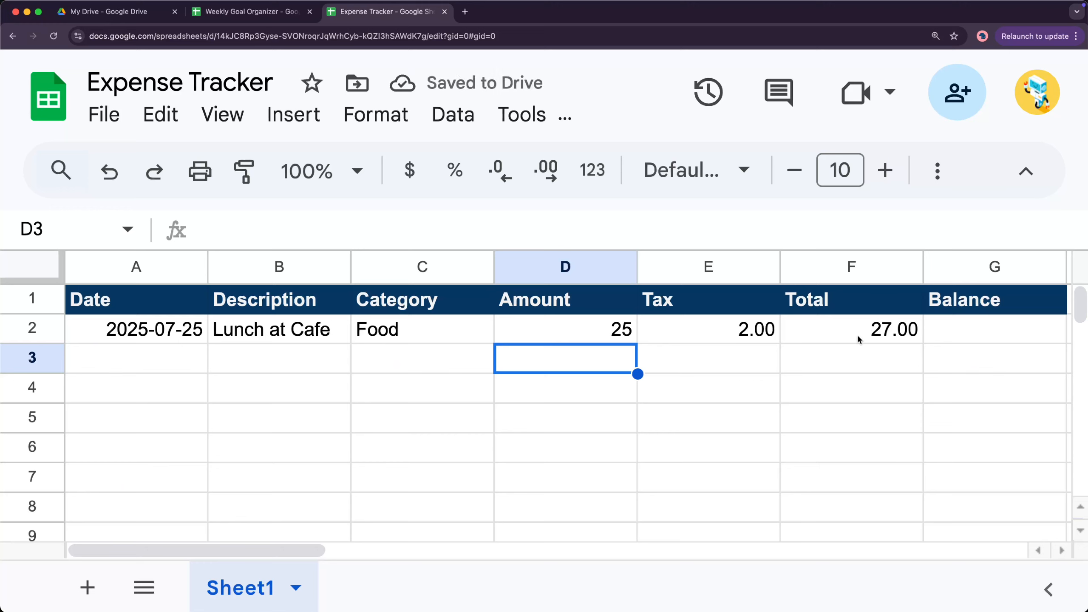
pyautogui.press('super+z')
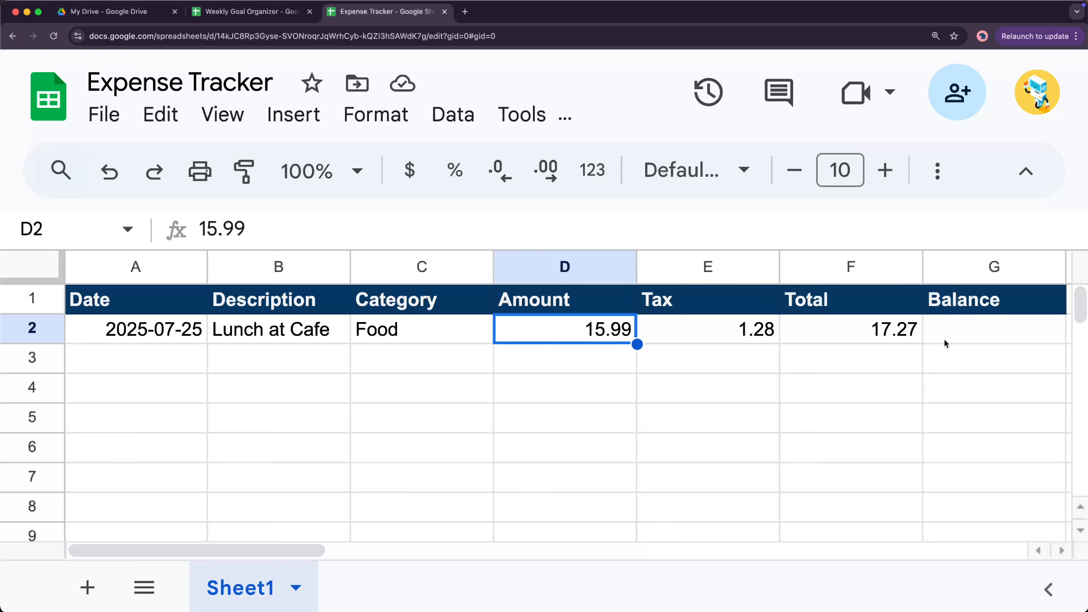
# Insert one empty row above the Lunch at Cafe expense row
pyautogui.click(950, 339)
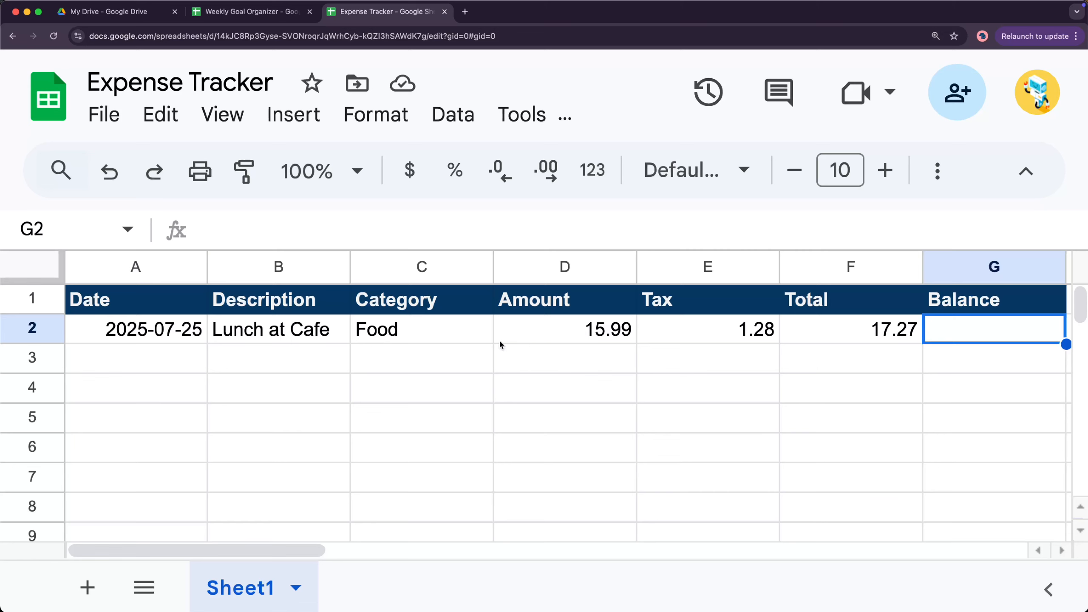
pyautogui.rightClick(670, 326)
pyautogui.moveTo(721, 331)
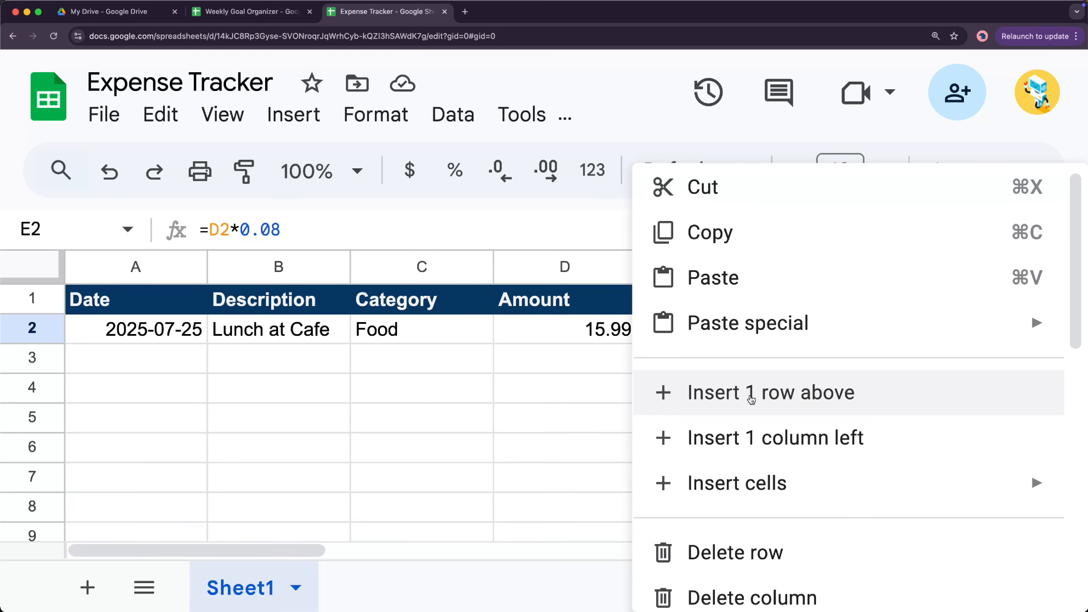
pyautogui.click(758, 399)
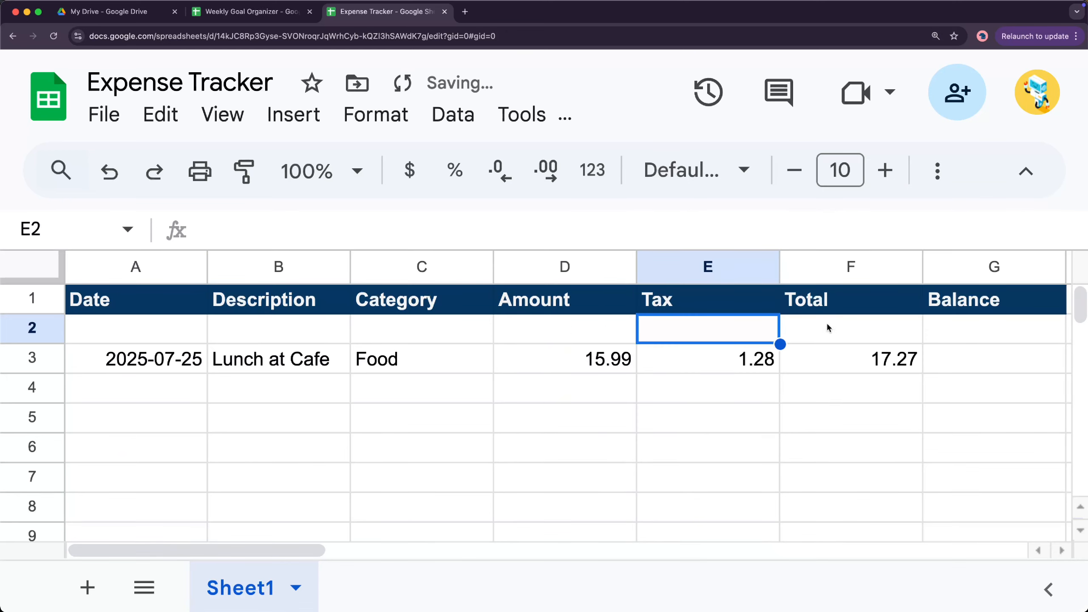
# Enter a starting balance of 500 in cell G2 of the empty row below the headers
pyautogui.click(946, 331)
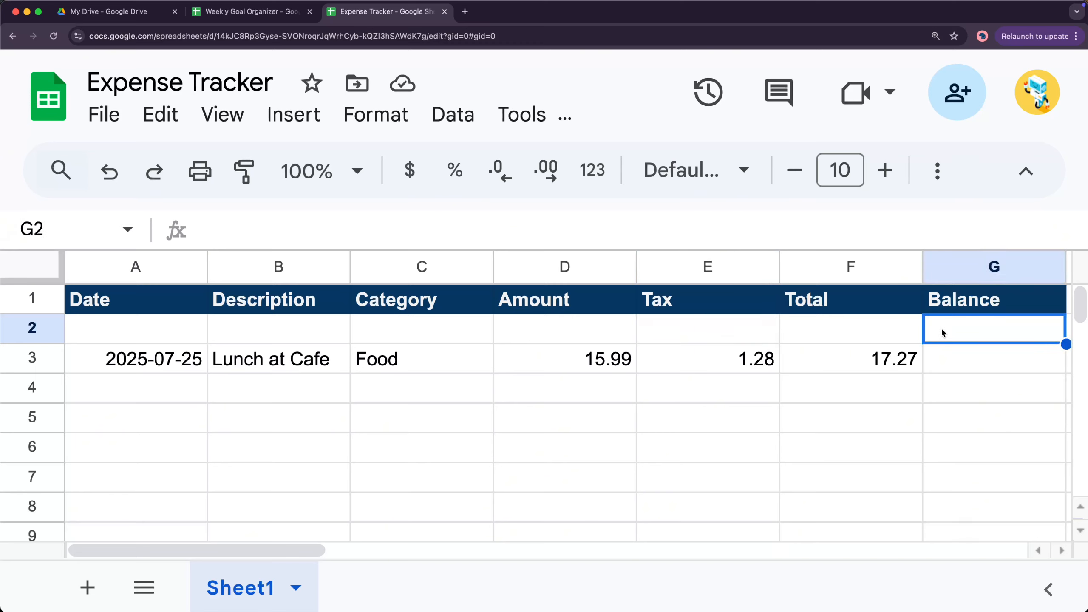
pyautogui.write('500')
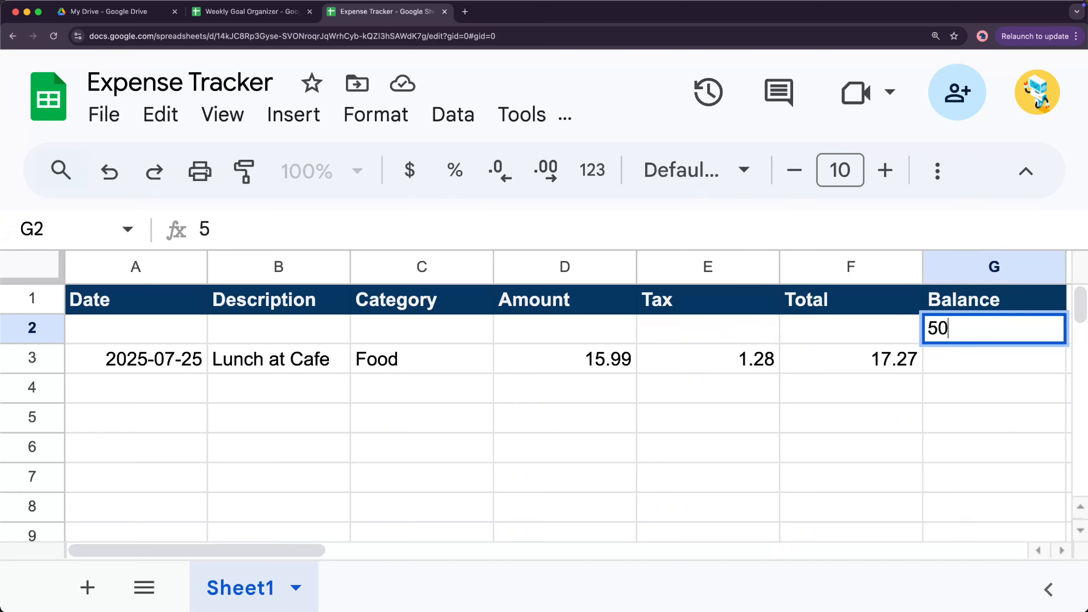
pyautogui.press('Return')
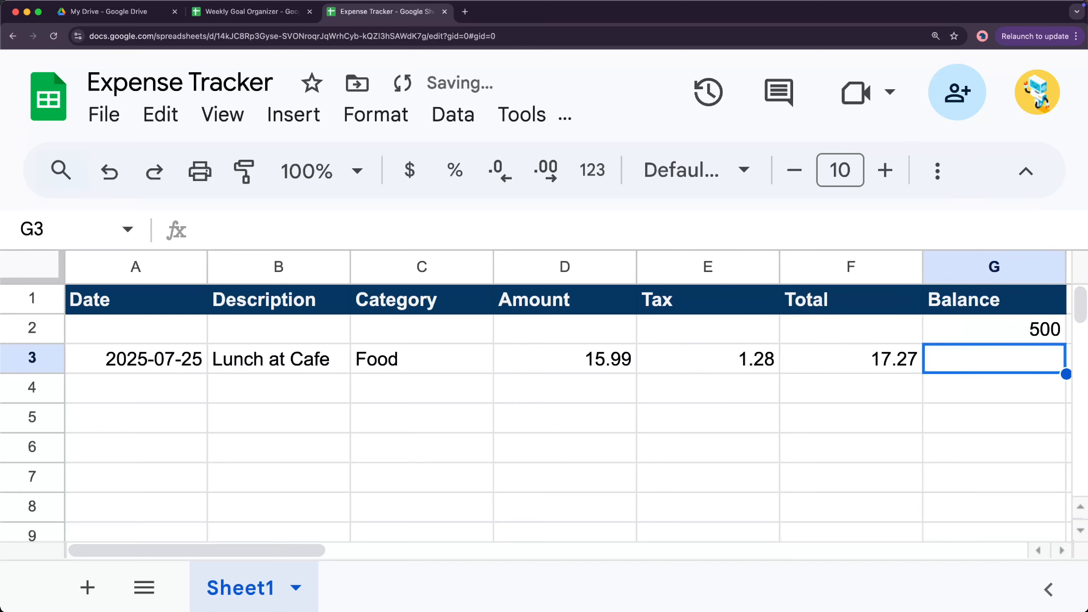
pyautogui.click(1012, 329)
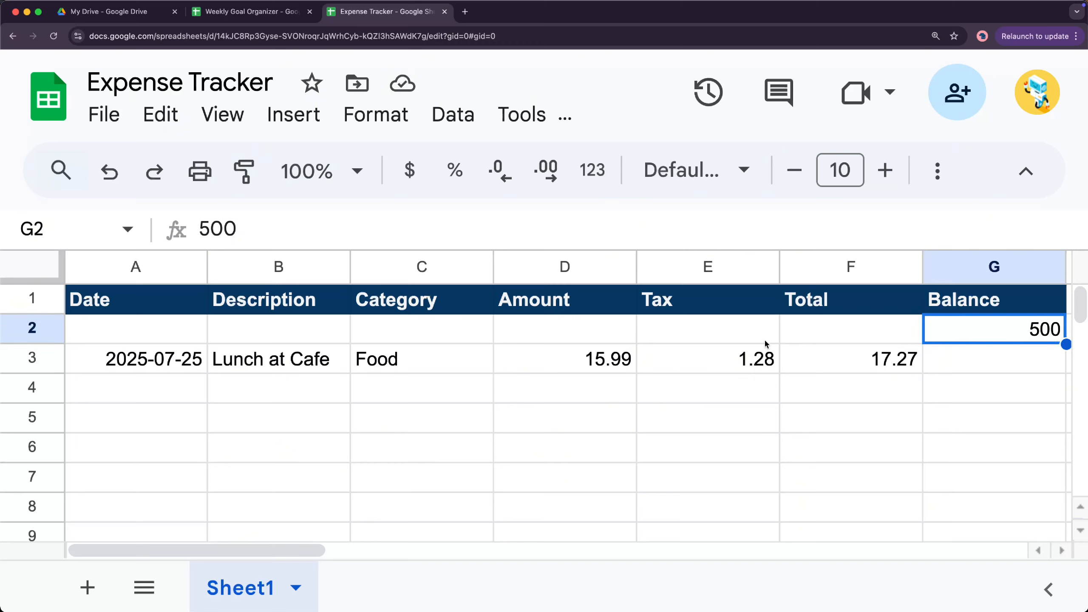
# Enter the formula =G2-F3 in cell G3 to subtract the lunch total from the starting balance
pyautogui.click(975, 358)
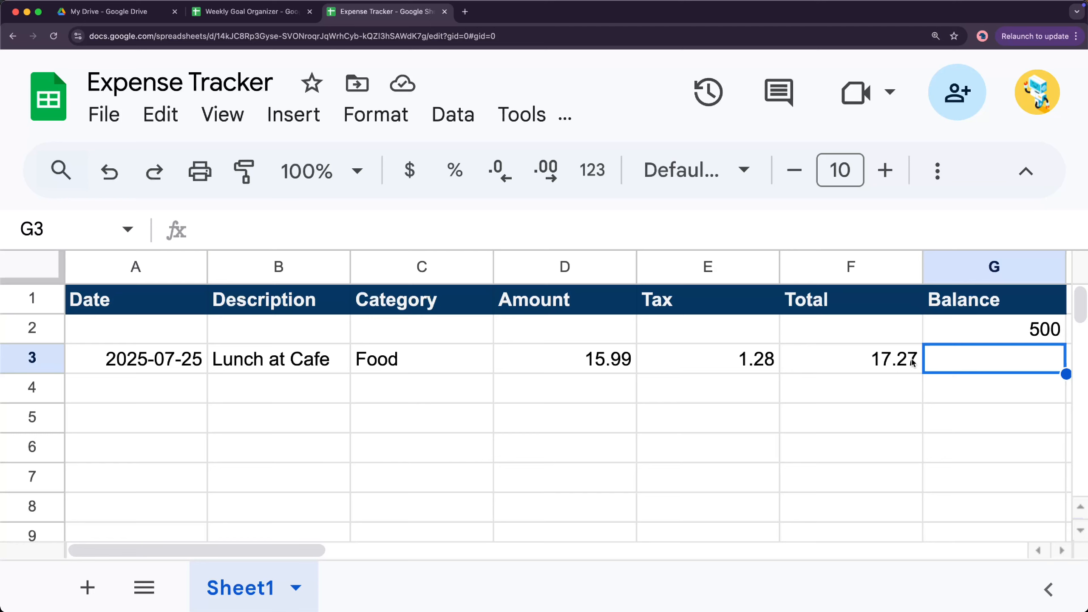
pyautogui.write('=')
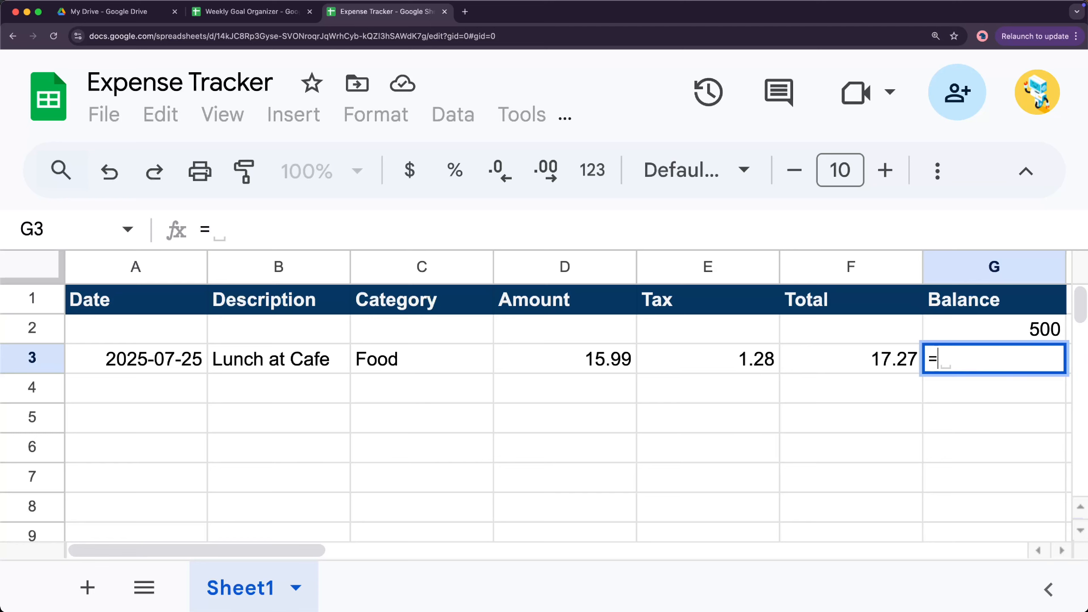
pyautogui.click(978, 335)
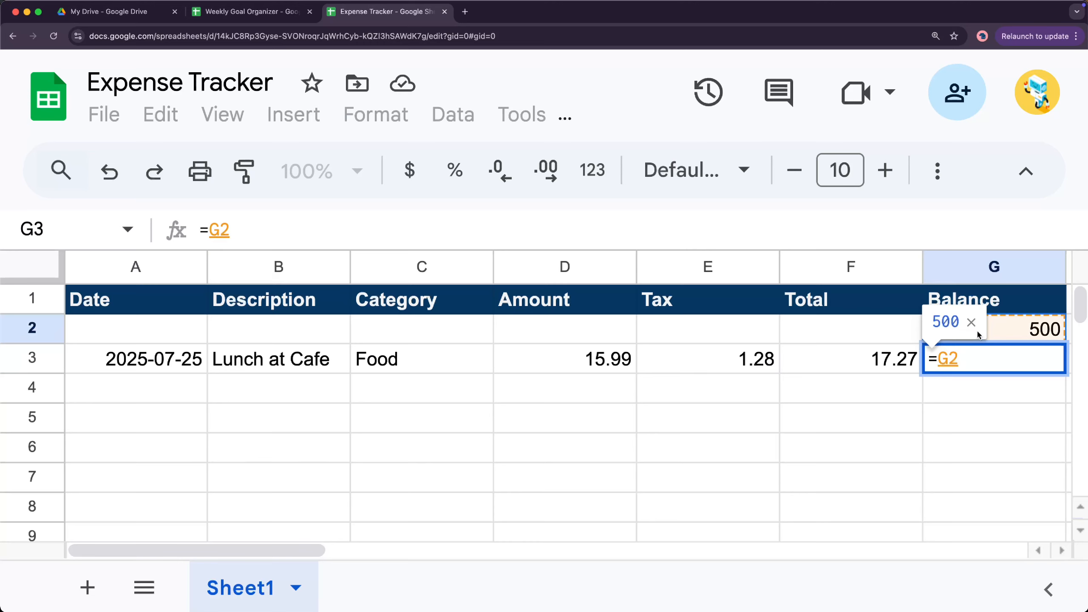
pyautogui.write('-')
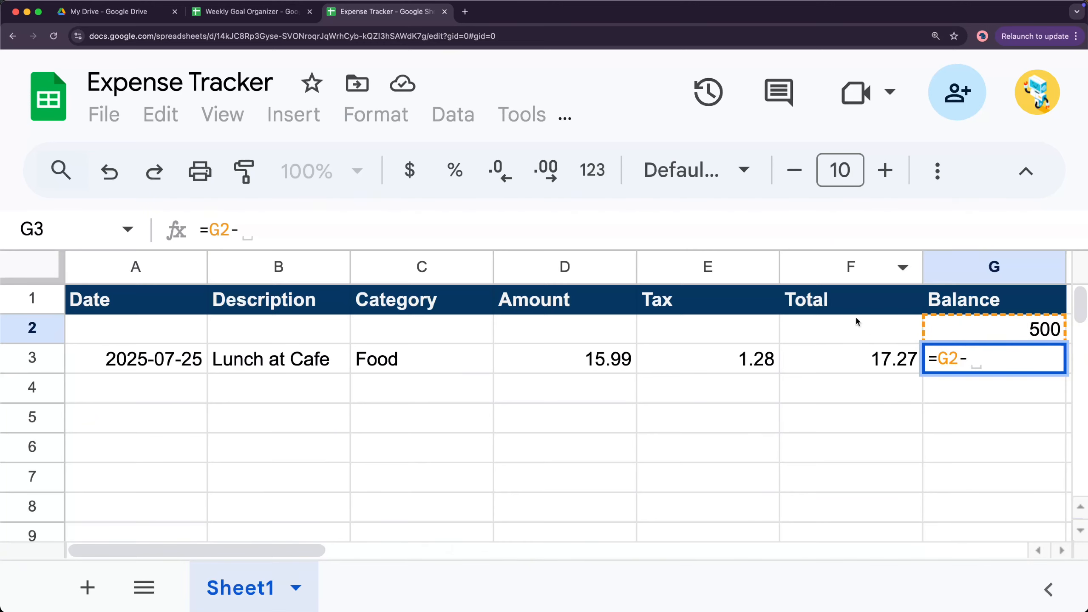
pyautogui.click(874, 359)
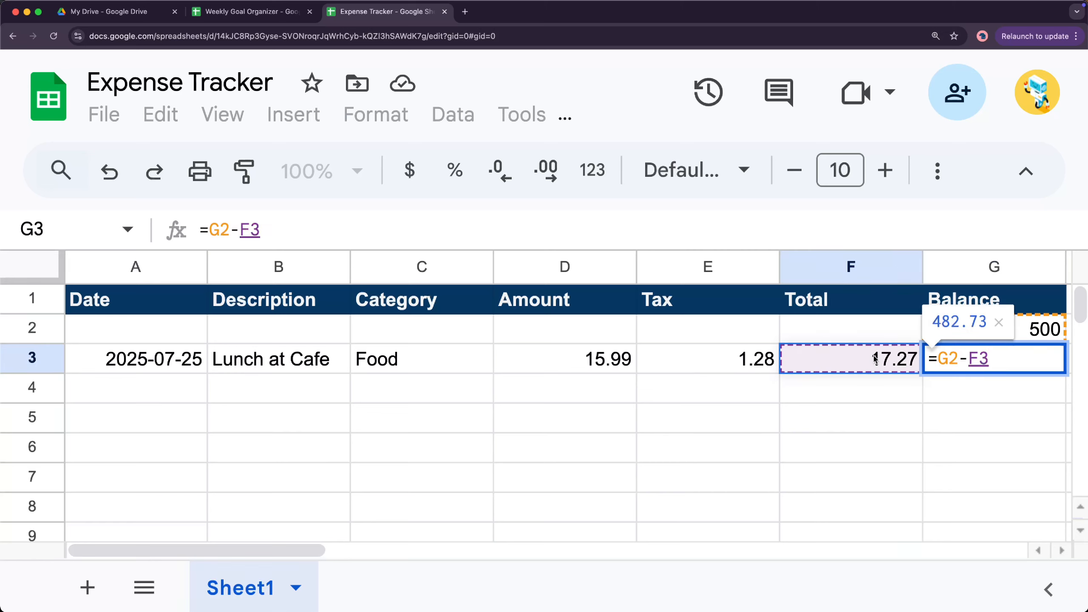
pyautogui.press('Return')
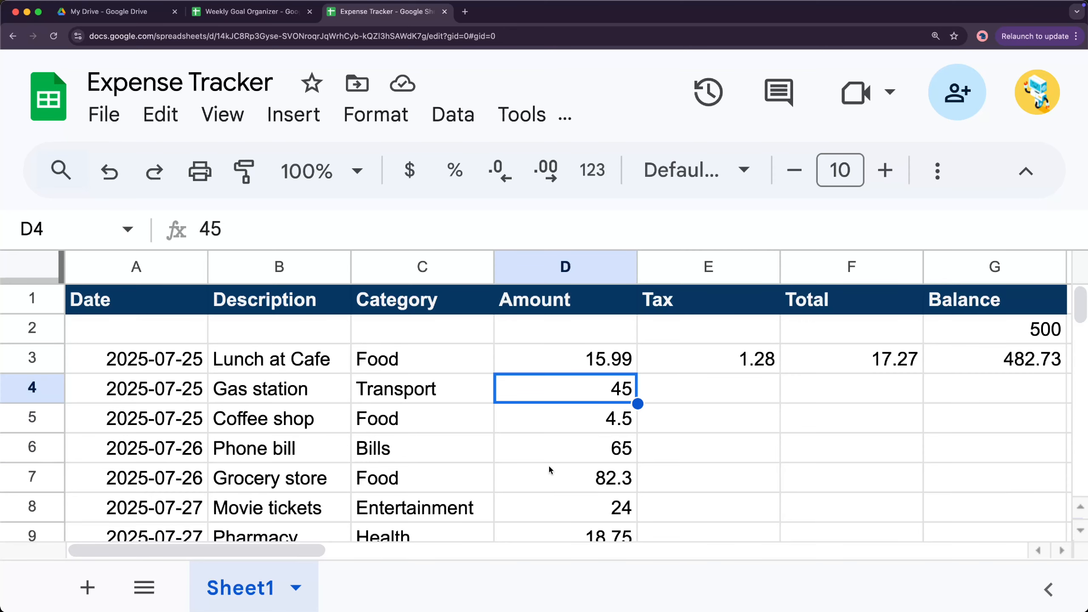
# Look through the expense entries listed from row 4 downward in the Date, Description, Category and Amount columns
pyautogui.scroll(-5, 405, 461)
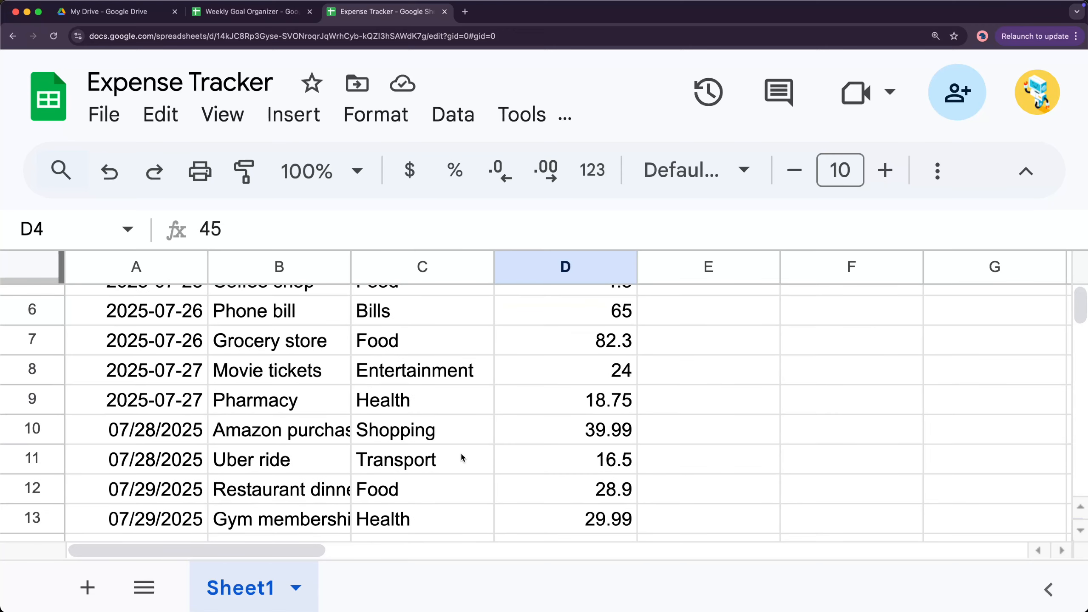
pyautogui.scroll(5, 460, 452)
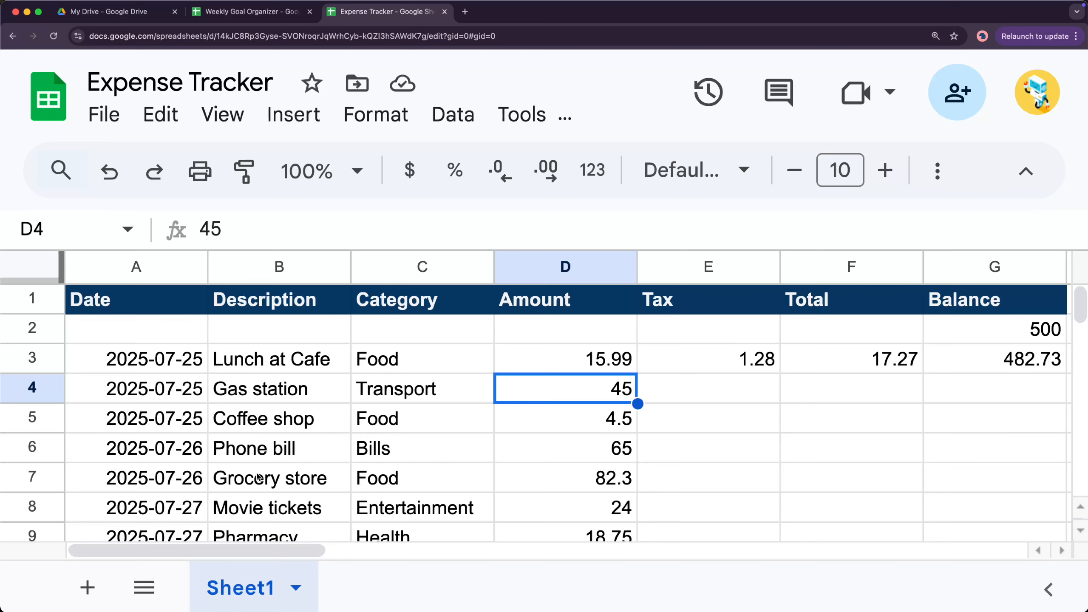
pyautogui.scroll(-3, 736, 405)
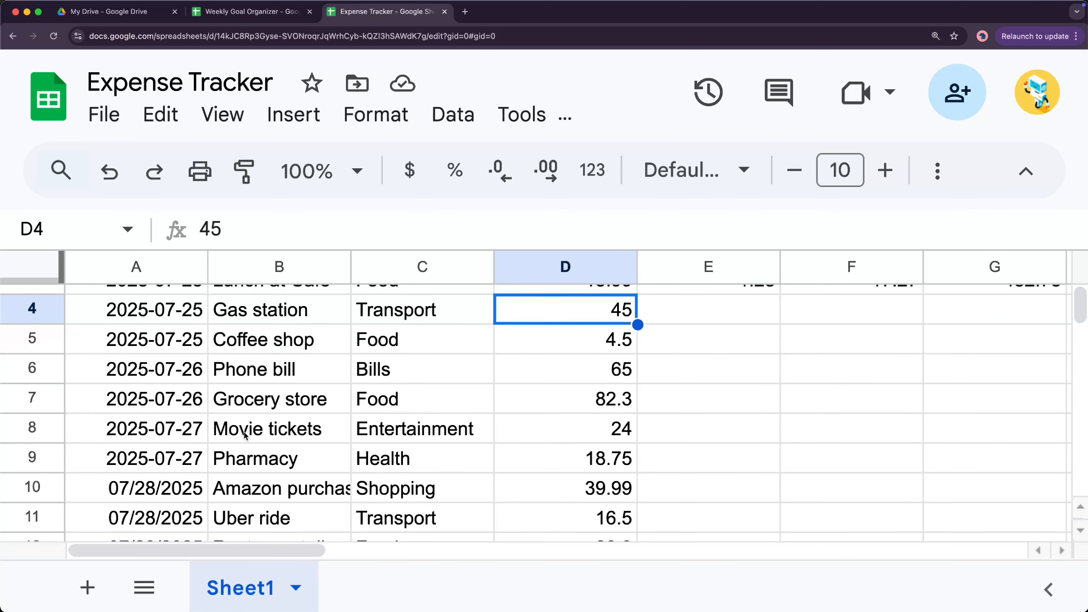
pyautogui.scroll(3, 396, 437)
pyautogui.scroll(1, 396, 437)
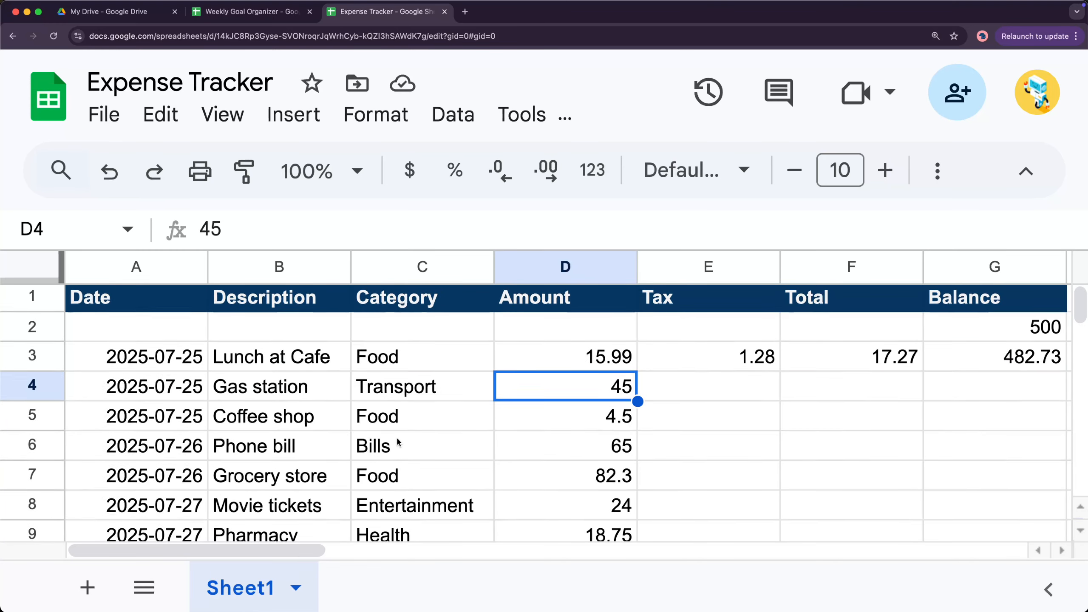
# Freeze the header row and check that it stays in place over the expense entries
pyautogui.scroll(-3, 396, 437)
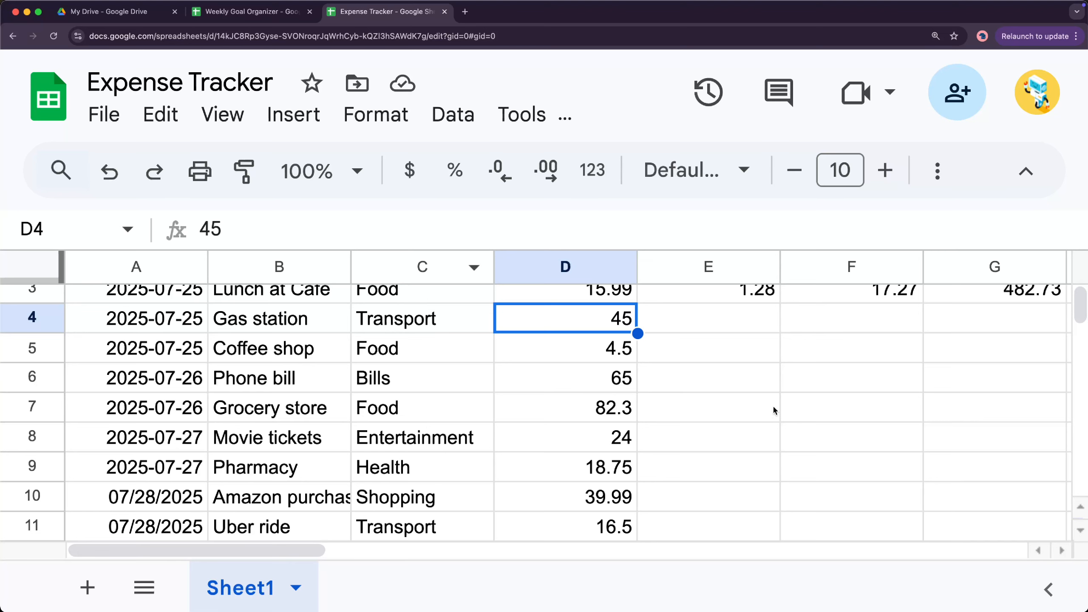
pyautogui.scroll(-1, 924, 426)
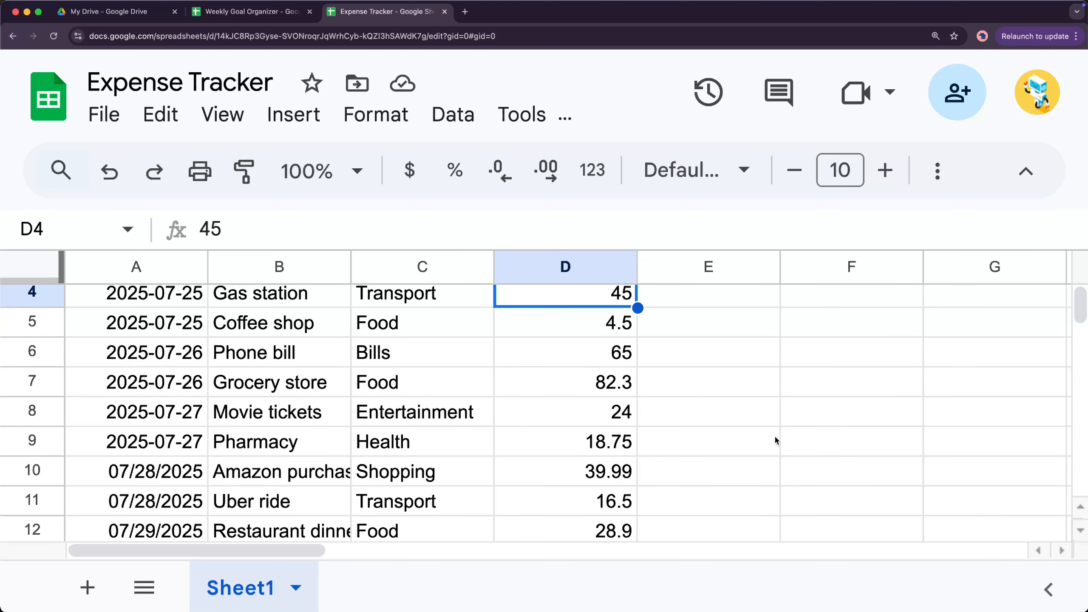
pyautogui.scroll(3, 736, 453)
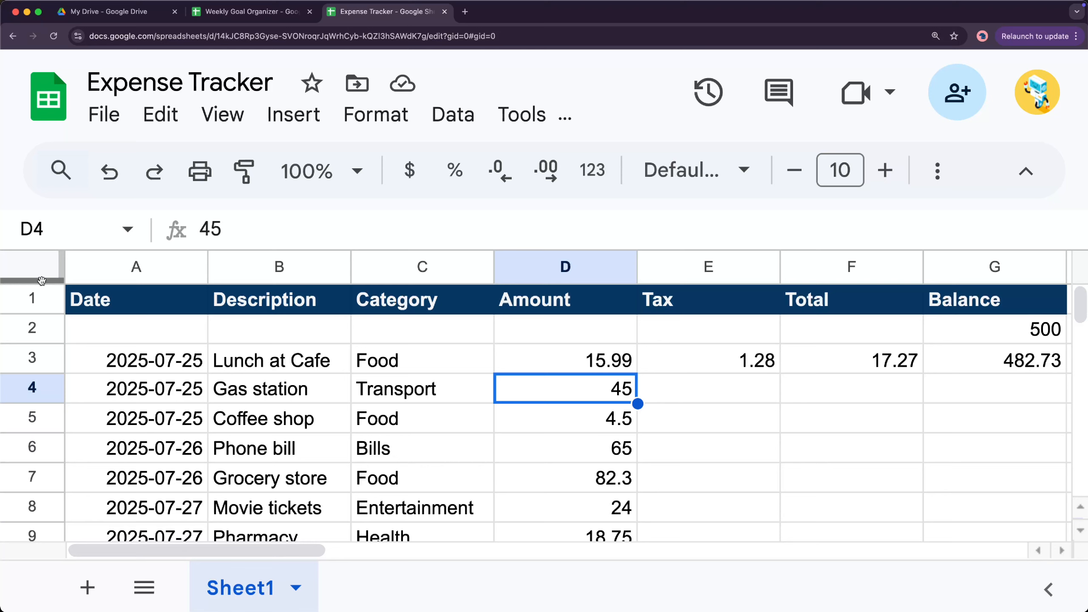
pyautogui.moveTo(33, 280); pyautogui.dragTo(24, 315)
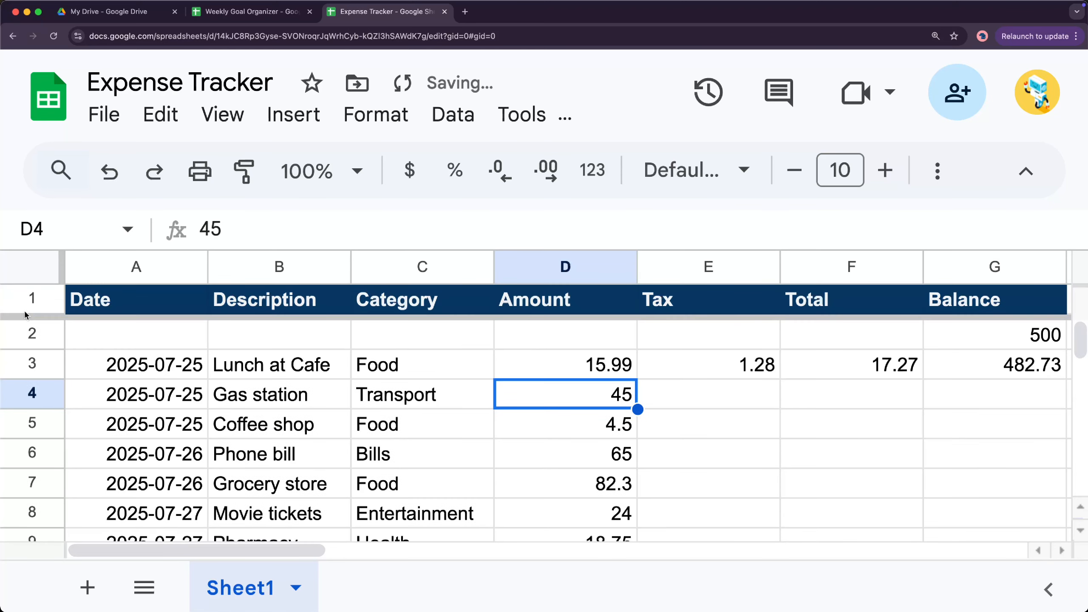
pyautogui.scroll(-2, 124, 358)
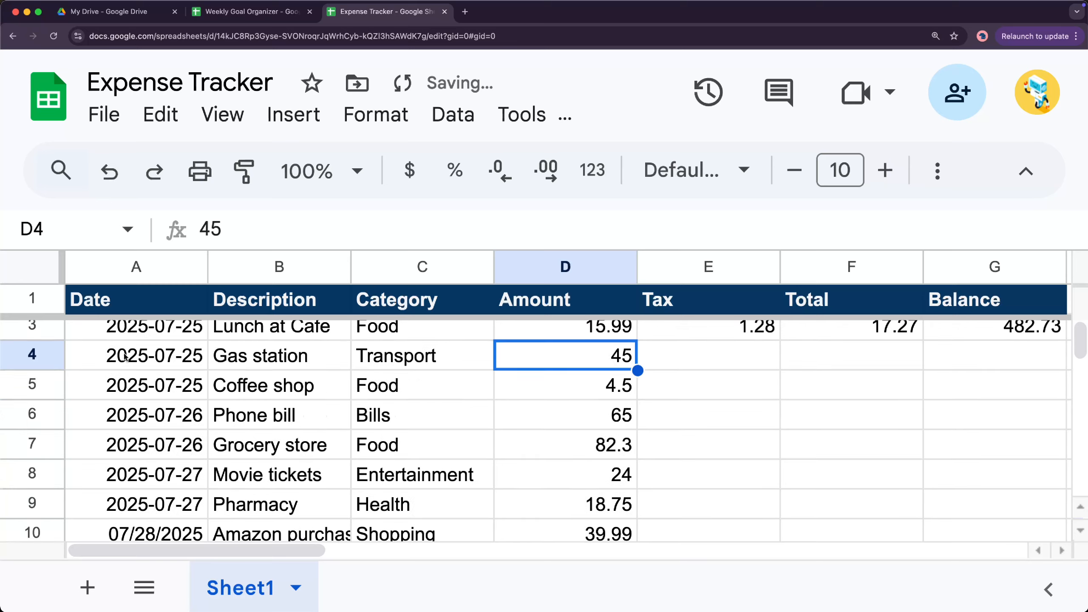
pyautogui.scroll(-5, 124, 357)
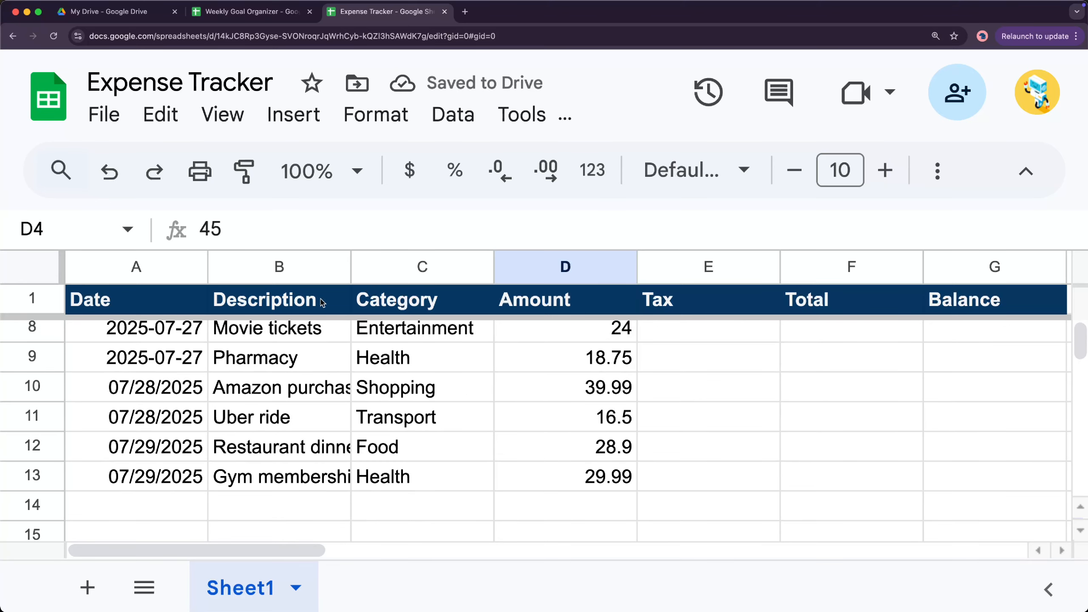
pyautogui.scroll(-10, 317, 303)
pyautogui.scroll(15, 316, 305)
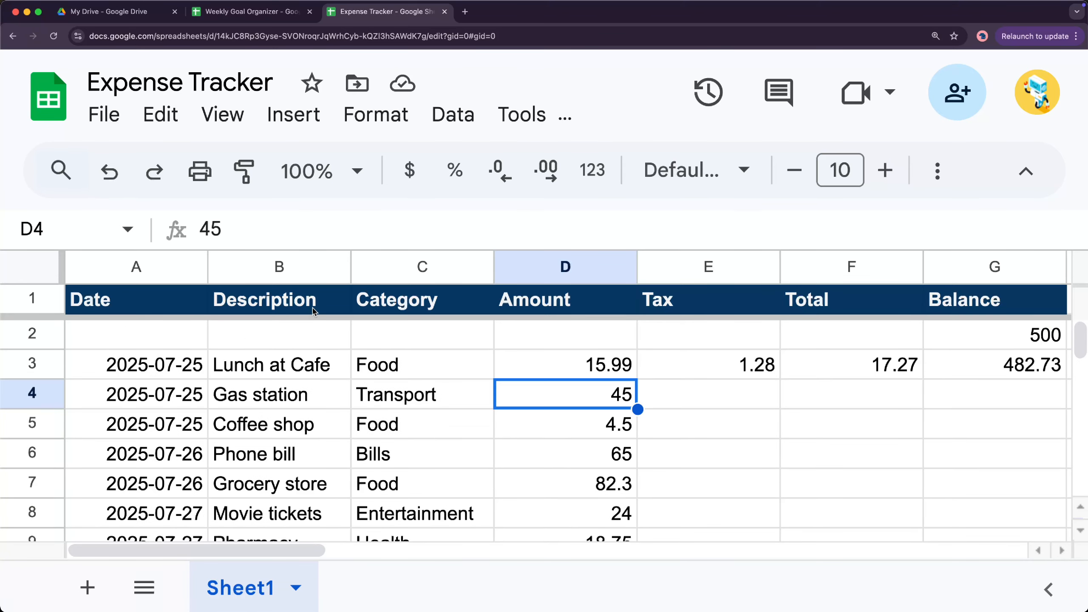
# Freeze the Date column in addition to the header row
pyautogui.click(195, 391)
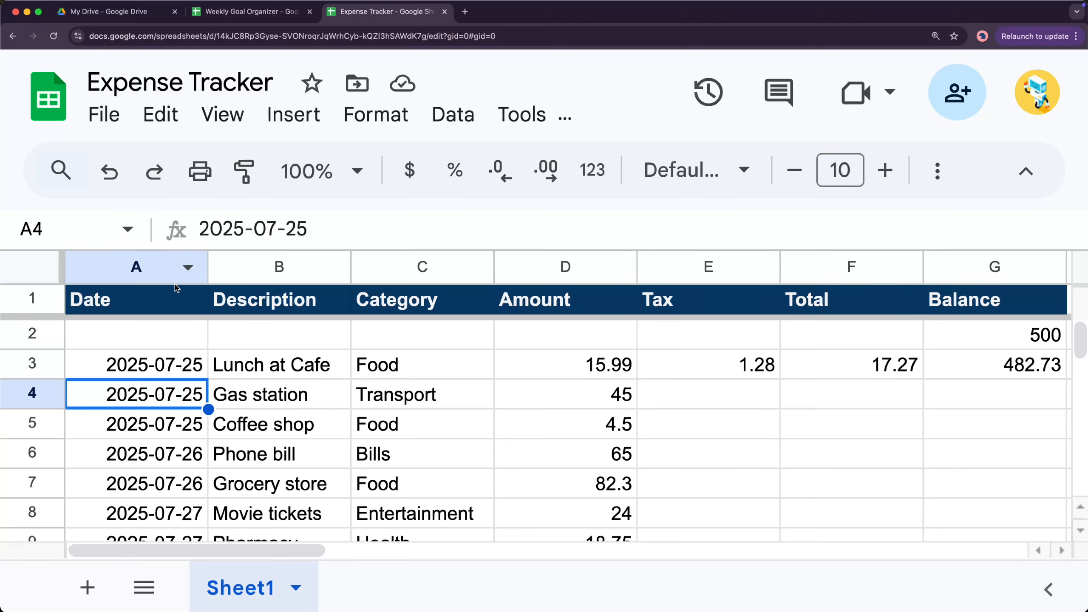
pyautogui.click(168, 269)
pyautogui.click(222, 367)
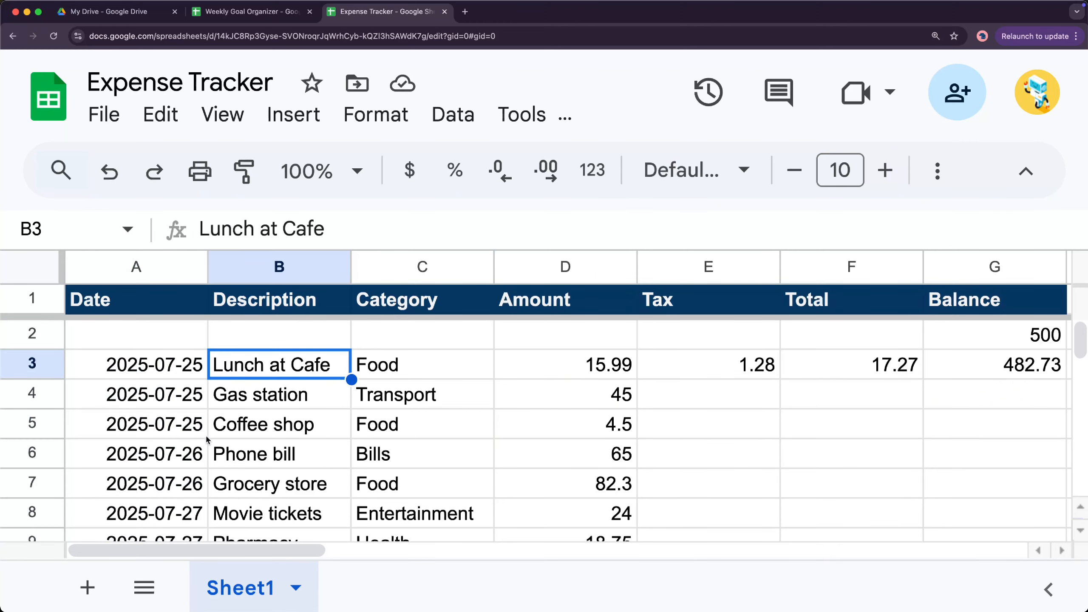
pyautogui.moveTo(214, 550)
pyautogui.mouseDown()
pyautogui.moveTo(310, 554)
pyautogui.moveTo(214, 550)
pyautogui.mouseUp()
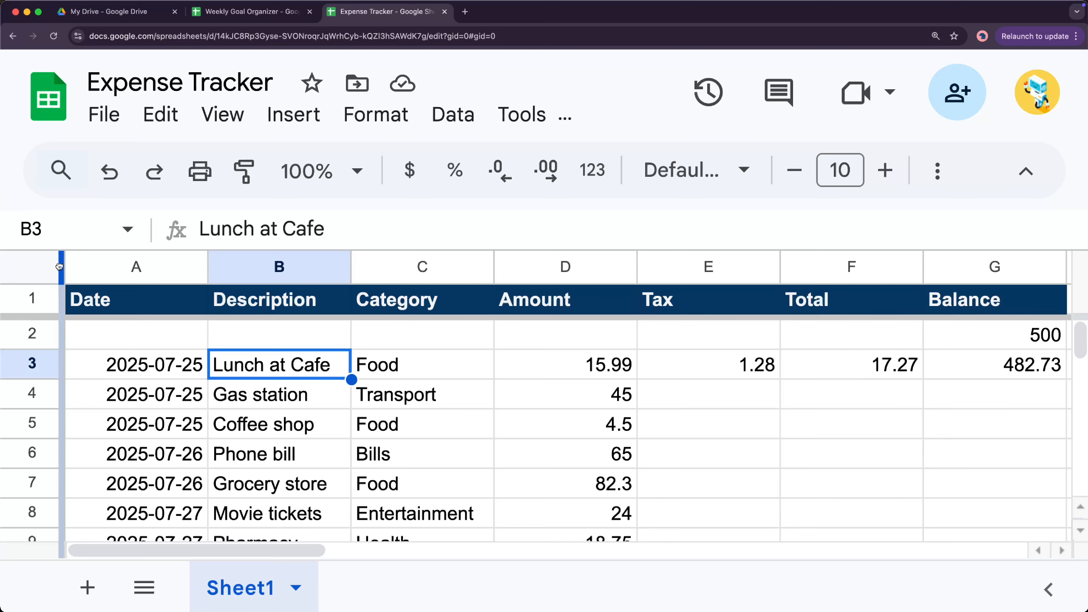
pyautogui.moveTo(59, 265); pyautogui.dragTo(205, 262)
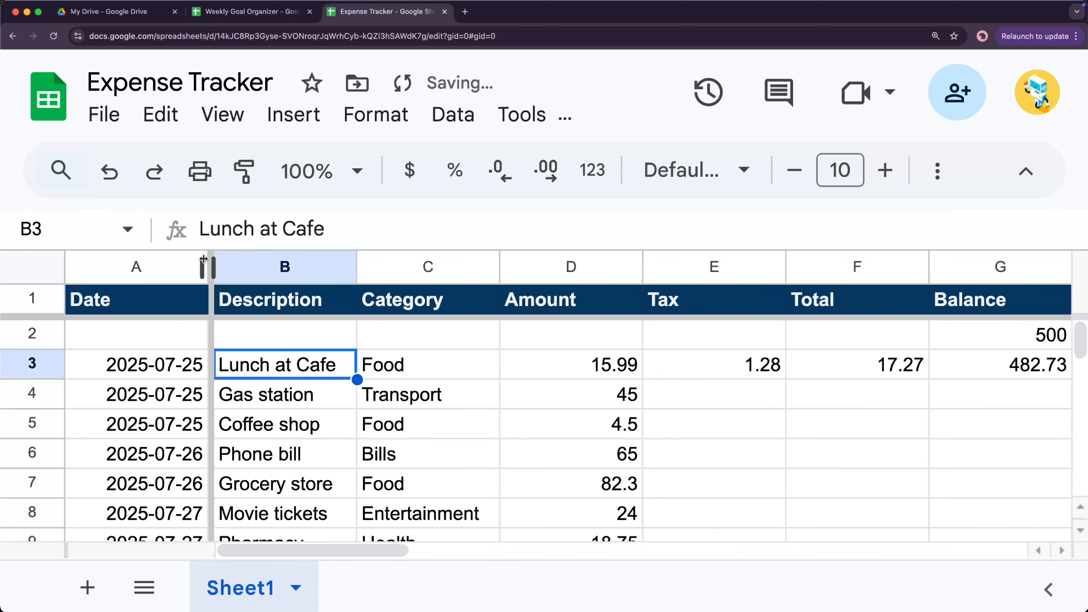
pyautogui.scroll(-3, 237, 348)
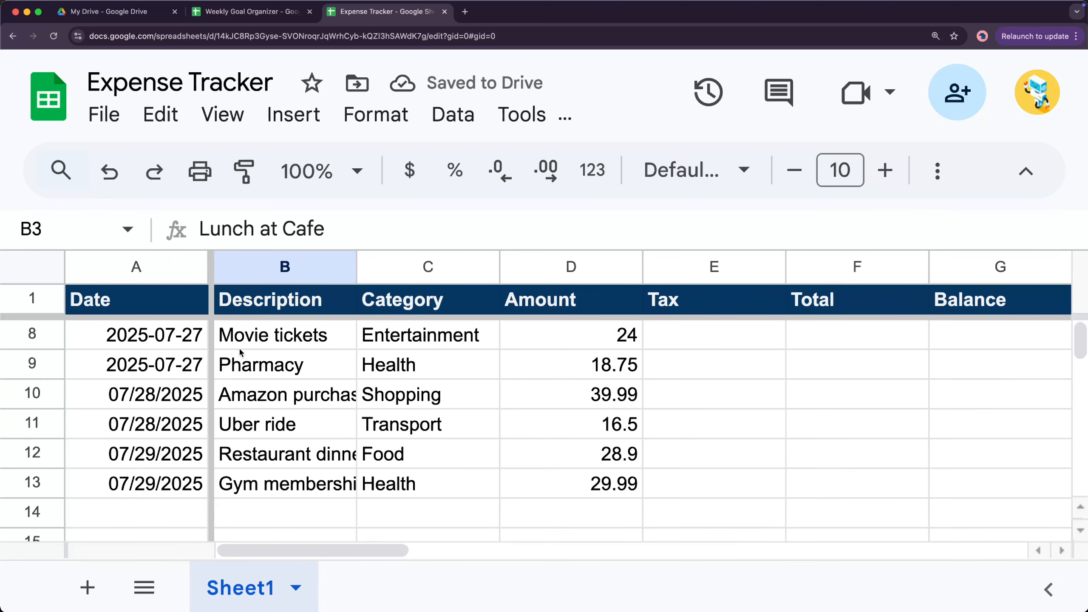
pyautogui.moveTo(245, 543)
pyautogui.mouseDown()
pyautogui.moveTo(435, 549)
pyautogui.moveTo(224, 547)
pyautogui.mouseUp()
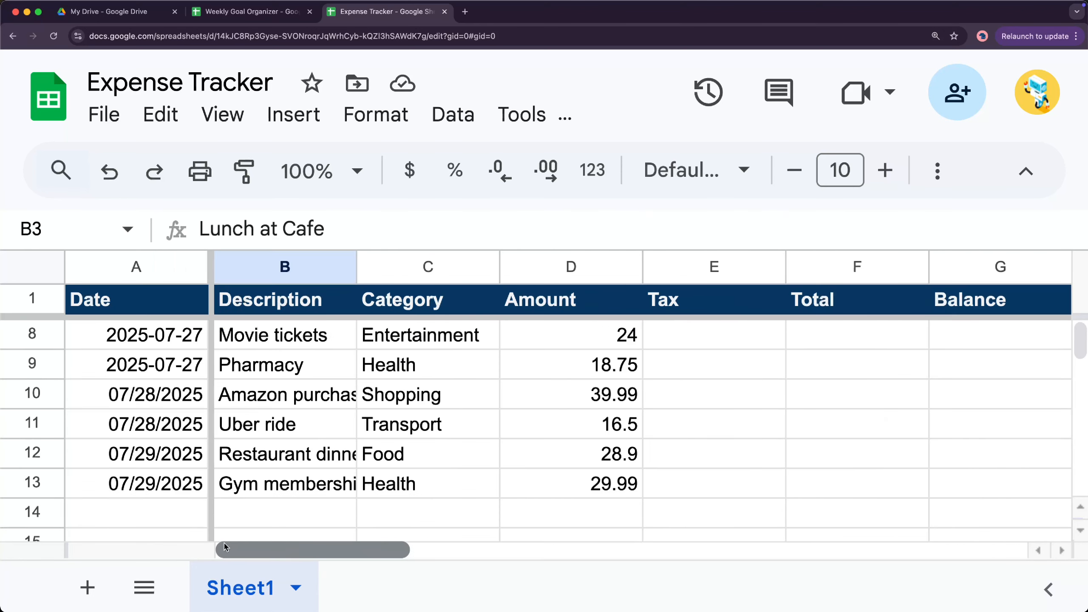
# Compare the date format used in A3:A9 with the one used in A10:A13
pyautogui.scroll(1, 139, 462)
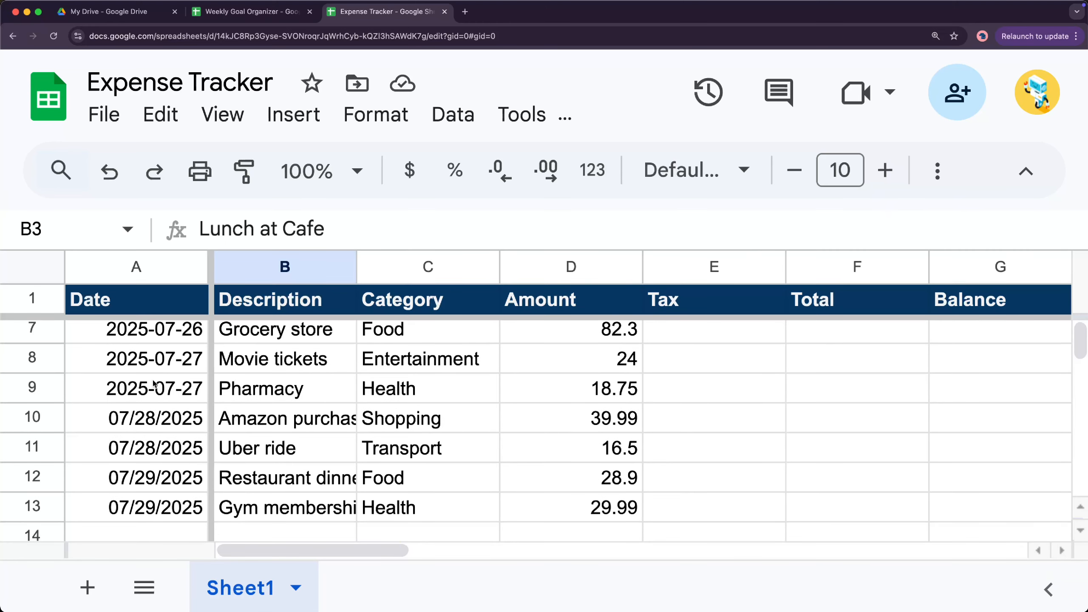
pyautogui.click(43, 418)
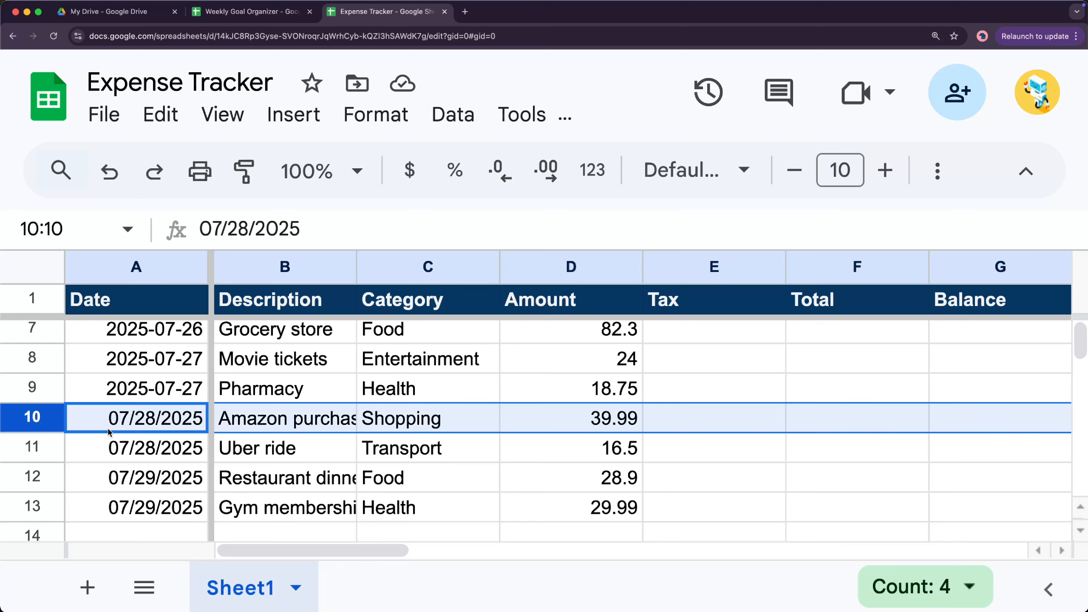
pyautogui.click(118, 421)
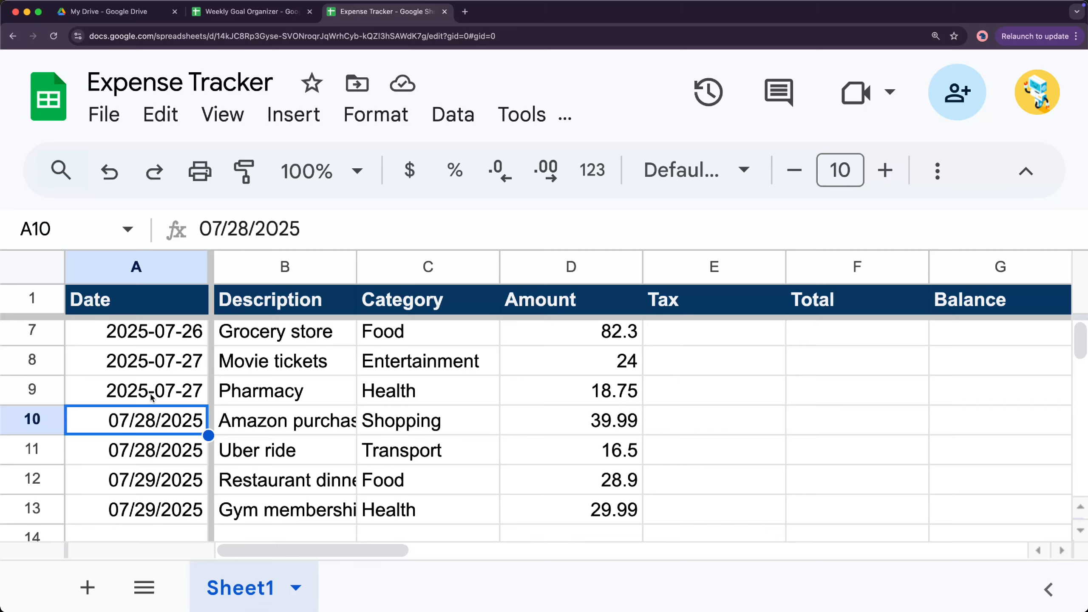
pyautogui.moveTo(151, 398); pyautogui.dragTo(133, 368)
pyautogui.scroll(-1, 131, 367)
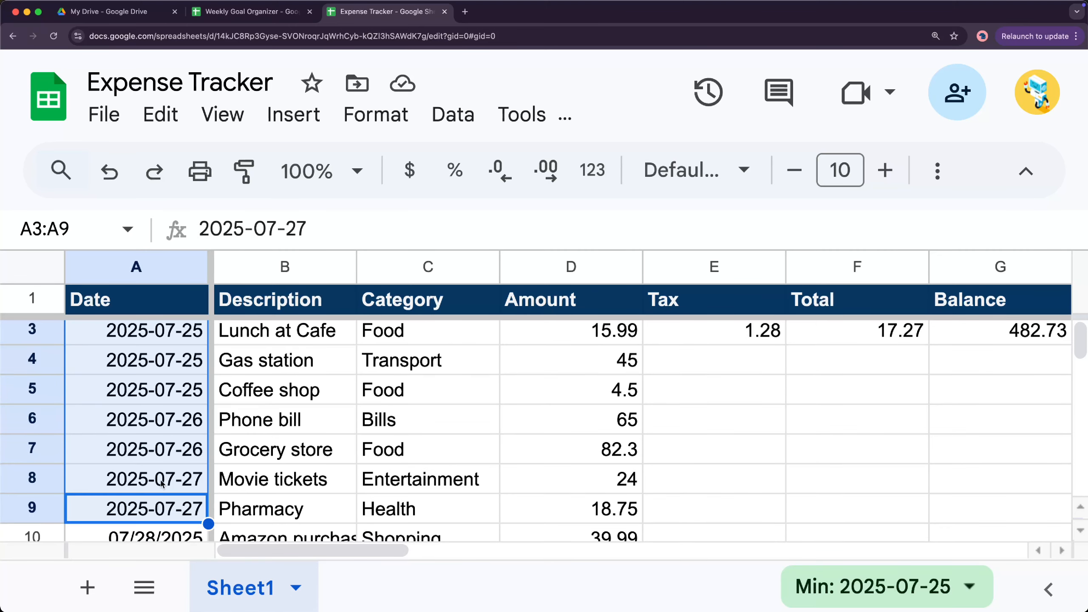
pyautogui.click(155, 509)
pyautogui.scroll(-3, 154, 509)
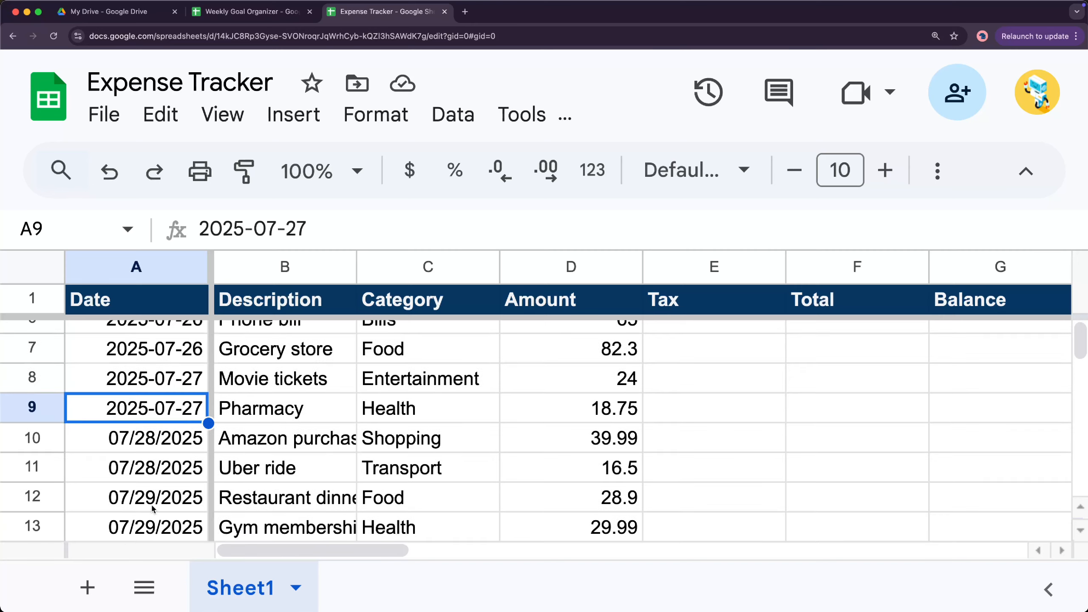
pyautogui.scroll(-1, 153, 506)
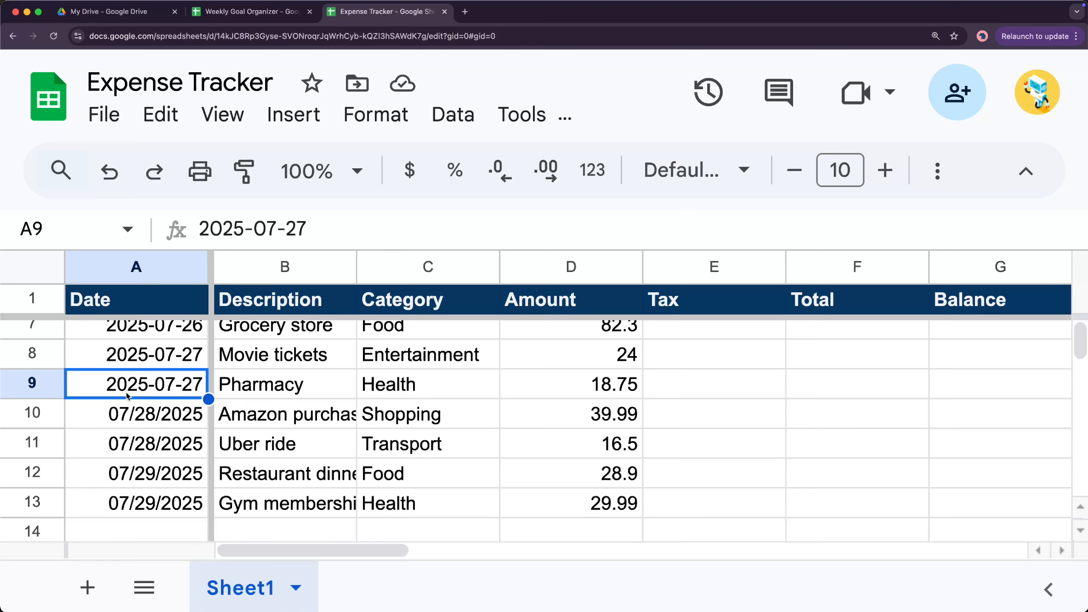
# Copy the date in A9 and paste only its format onto the dates in A10:A13
pyautogui.click(151, 358)
pyautogui.click(150, 385)
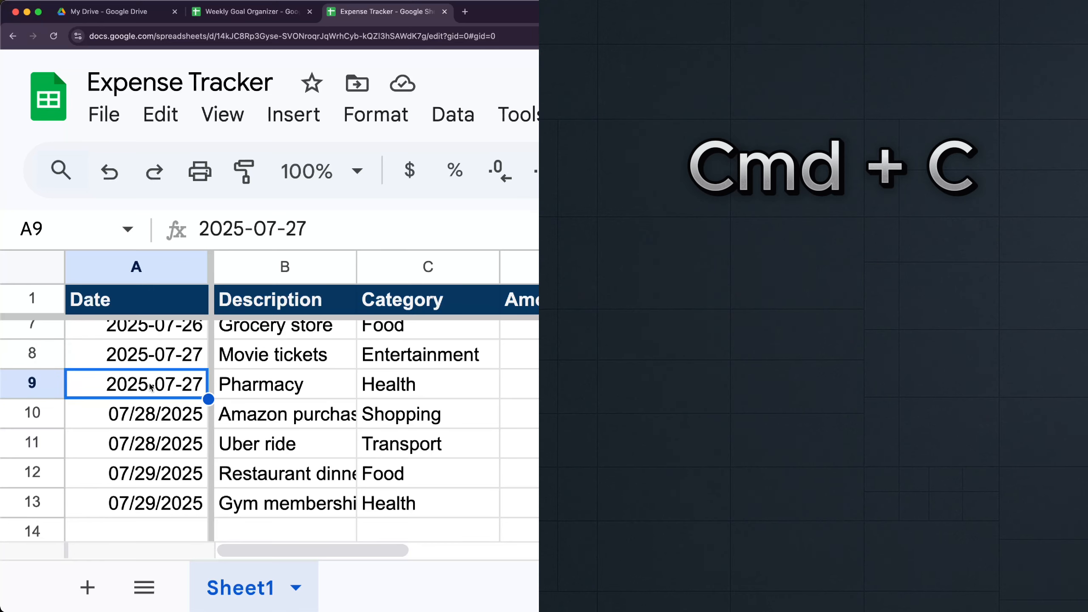
pyautogui.press('super+c')
pyautogui.click(151, 415)
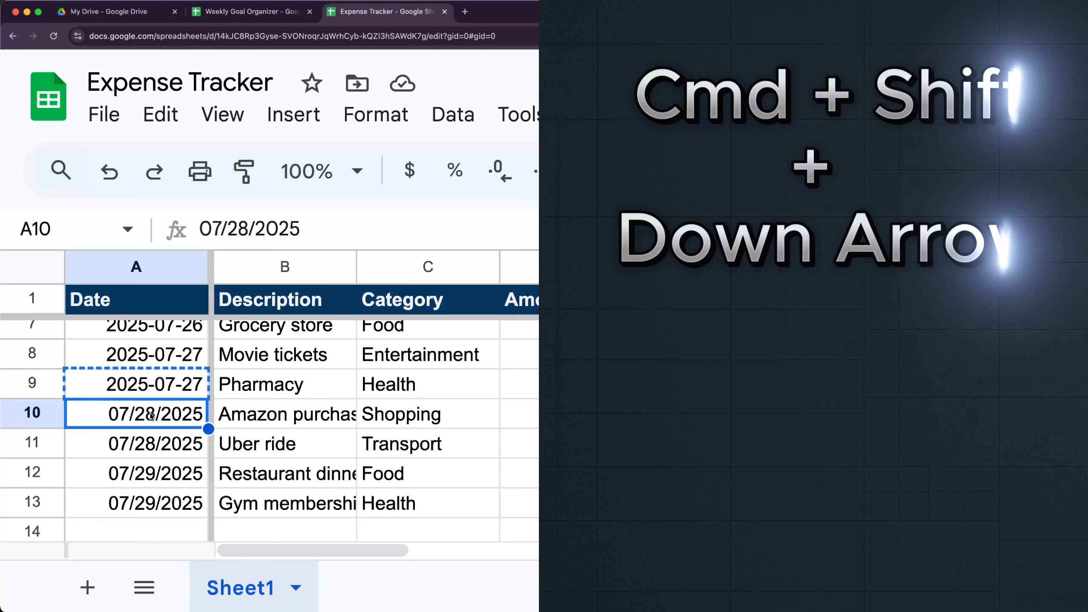
pyautogui.press('super+shift+Down')
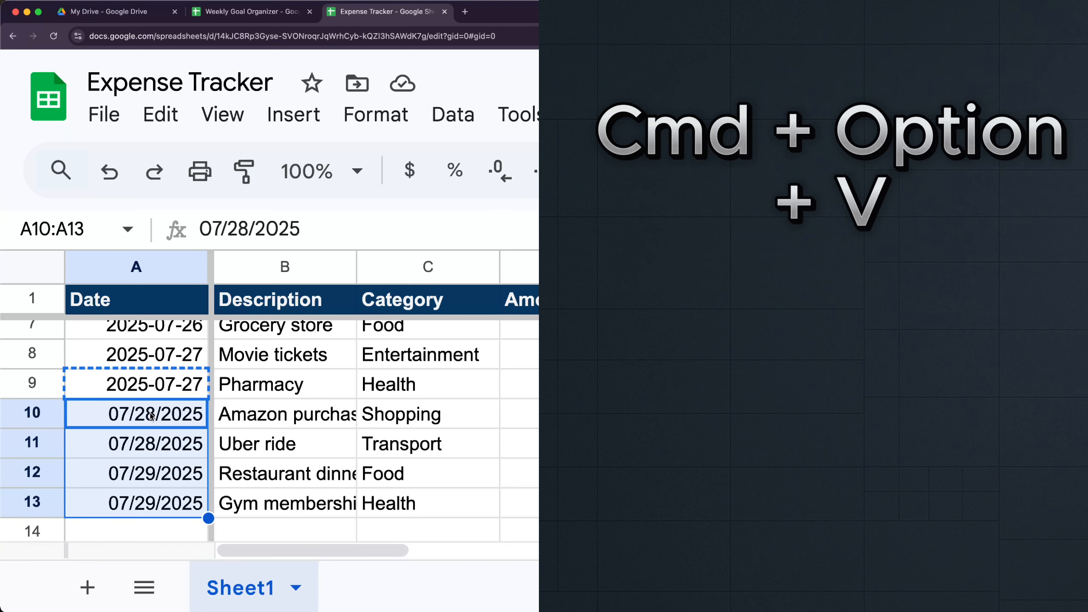
pyautogui.press('super+alt+v')
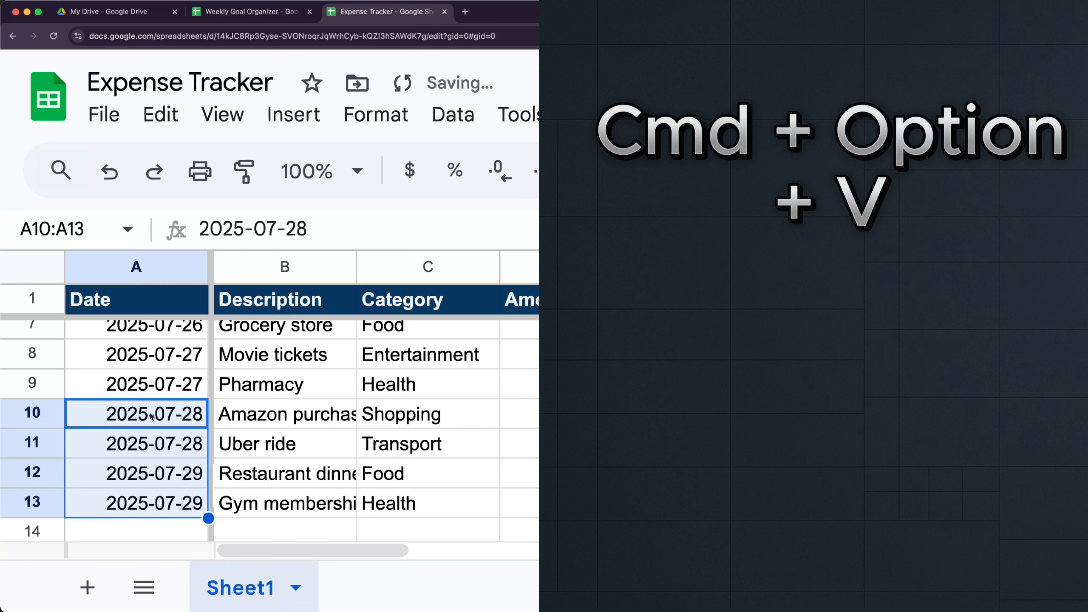
# Look over the empty Tax cells beside the expense amounts from row 4 downward
pyautogui.scroll(1, 509, 432)
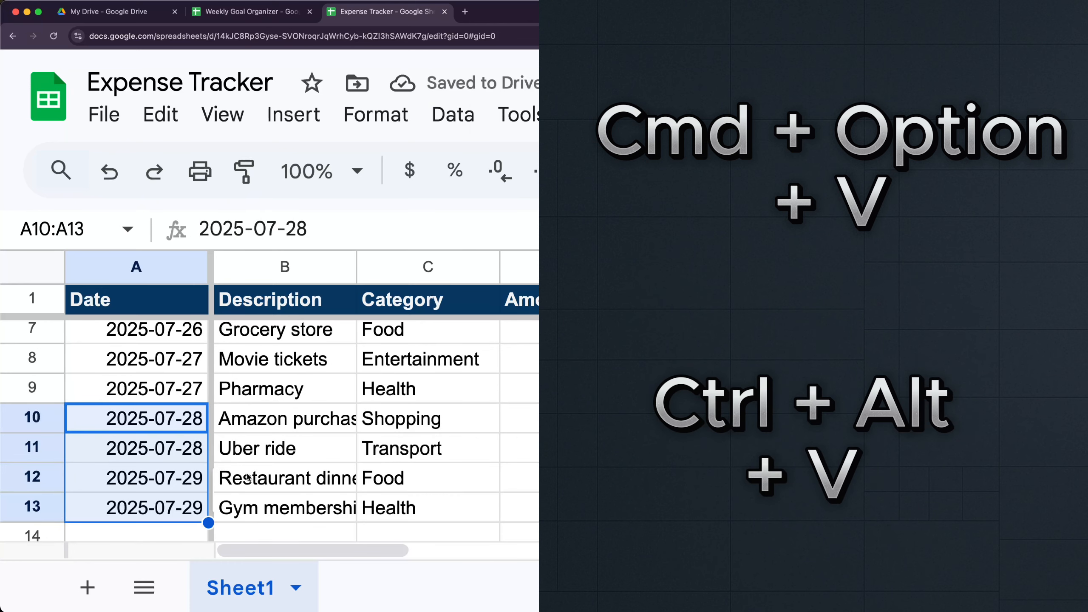
pyautogui.scroll(5, 248, 477)
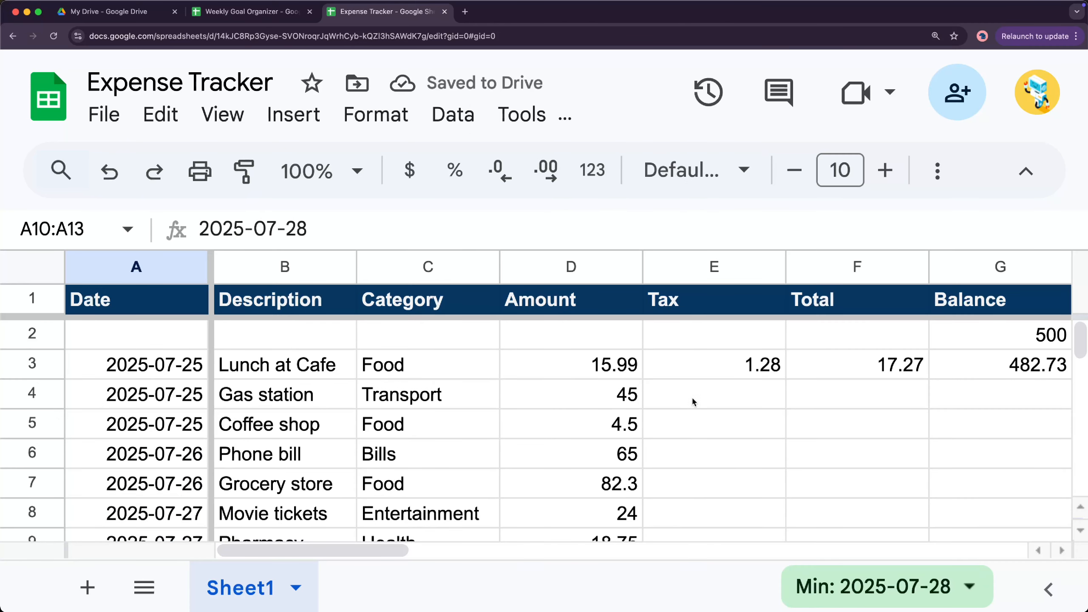
pyautogui.click(693, 400)
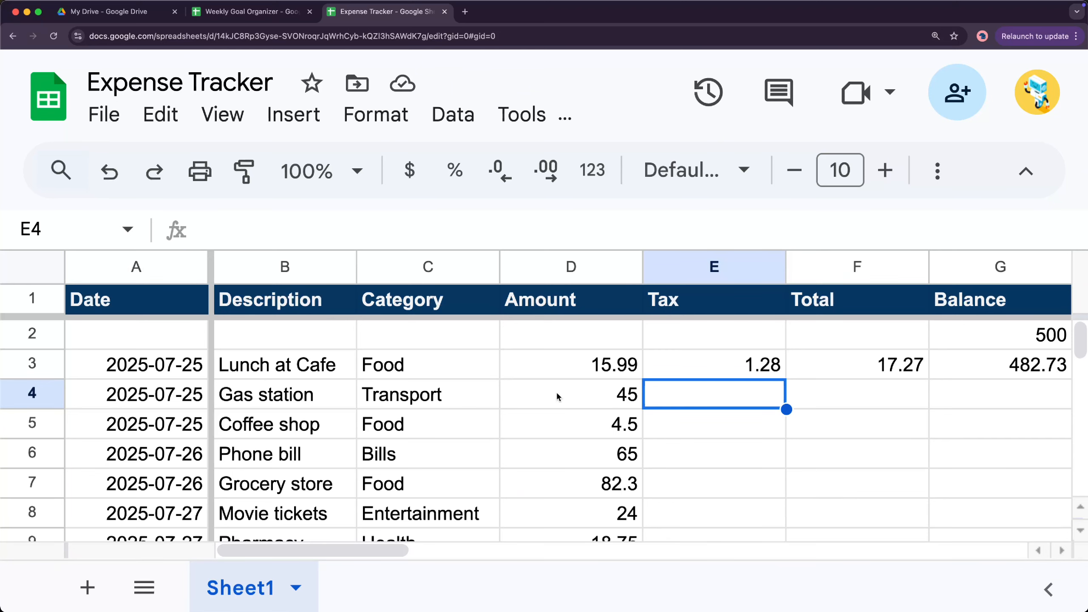
pyautogui.scroll(-5, 749, 528)
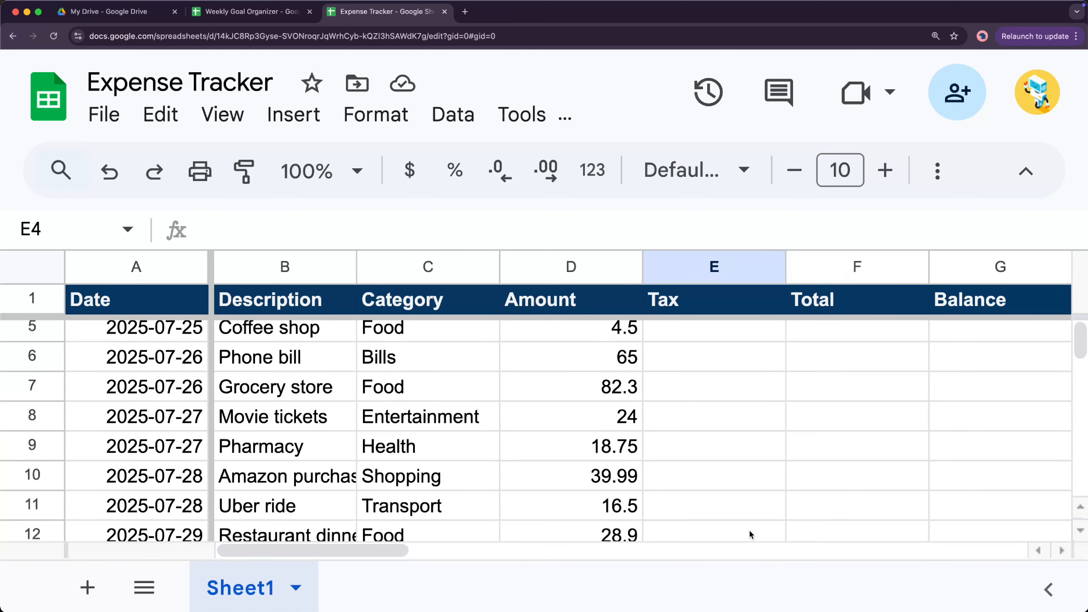
pyautogui.scroll(5, 750, 529)
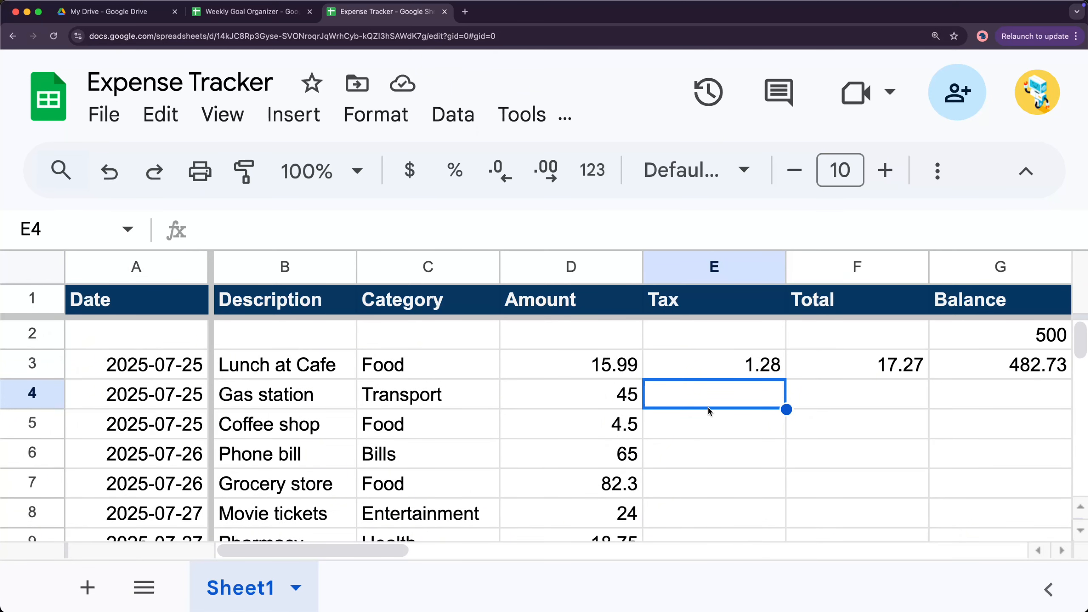
pyautogui.click(670, 431)
pyautogui.click(673, 449)
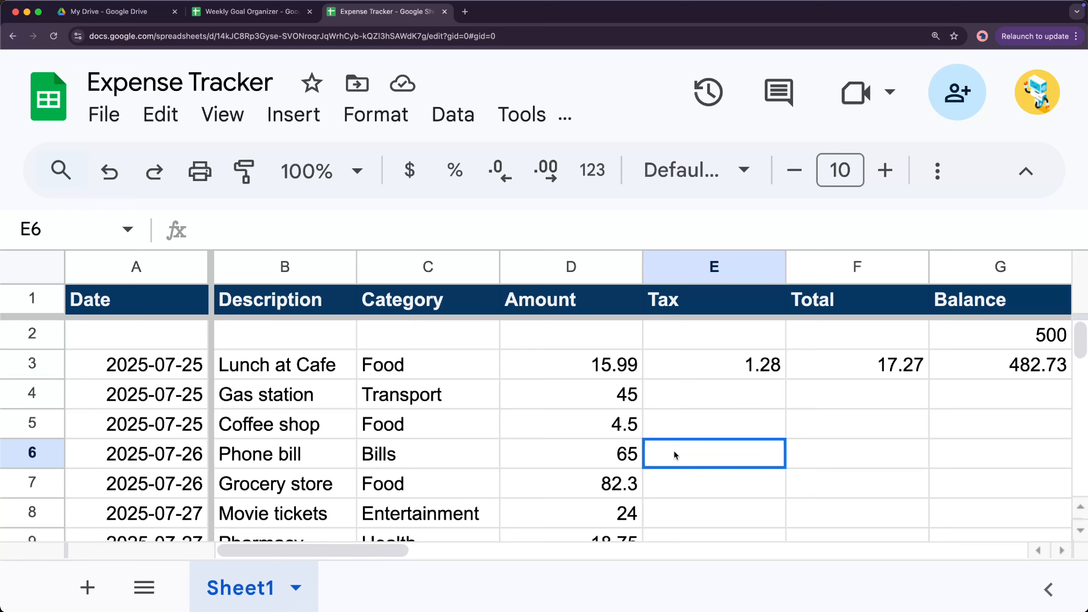
pyautogui.click(682, 479)
pyautogui.click(685, 507)
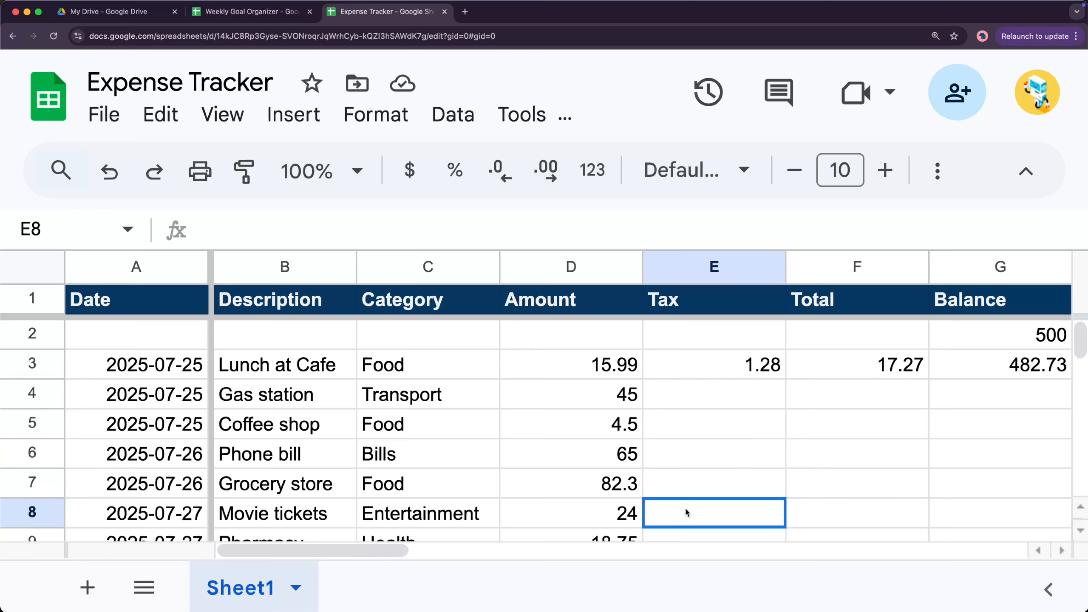
pyautogui.click(728, 393)
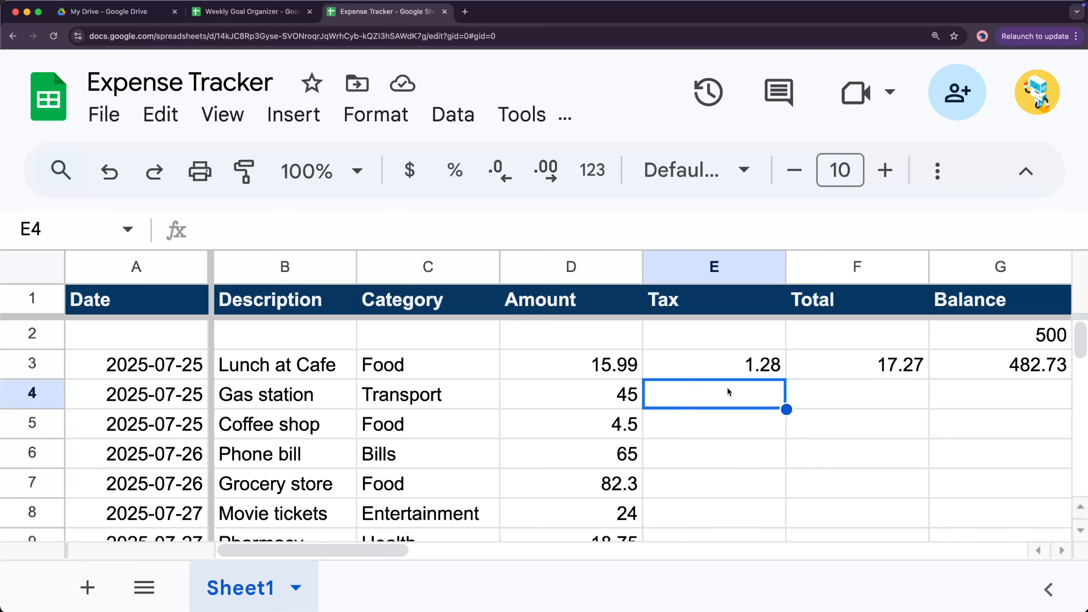
# Fill the tax formula =D3*0.08 from E3 down through E13 and check the copied formula in E5
pyautogui.click(740, 368)
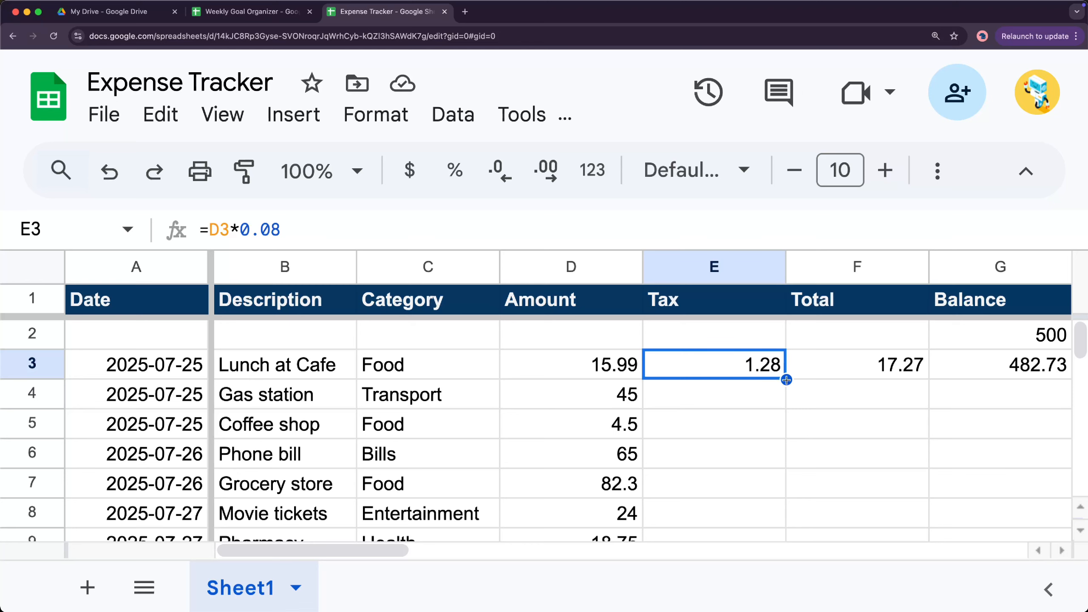
pyautogui.moveTo(786, 379); pyautogui.dragTo(735, 518)
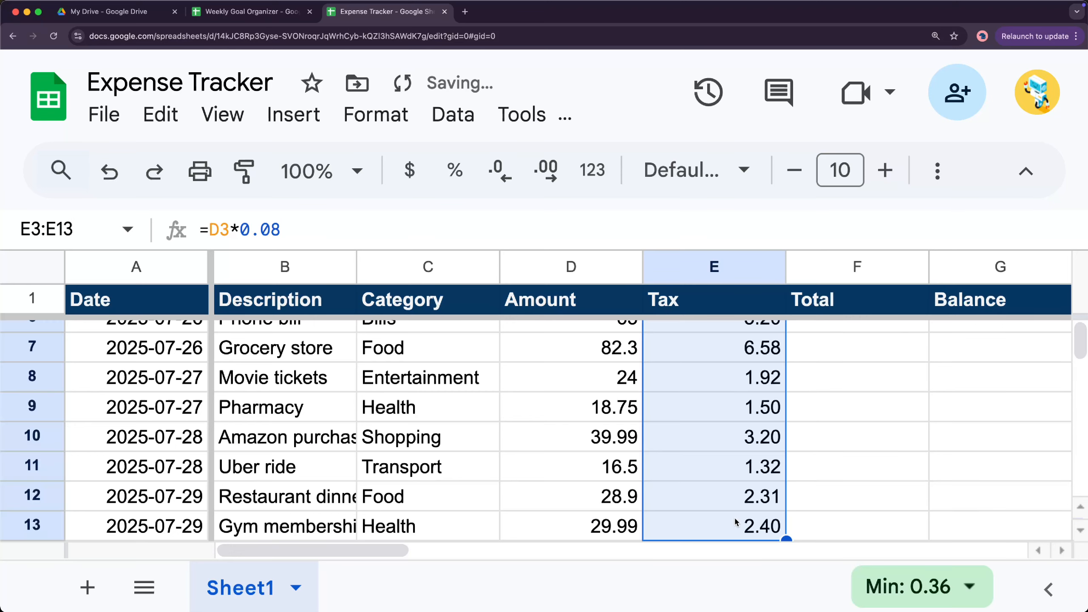
pyautogui.scroll(3, 736, 519)
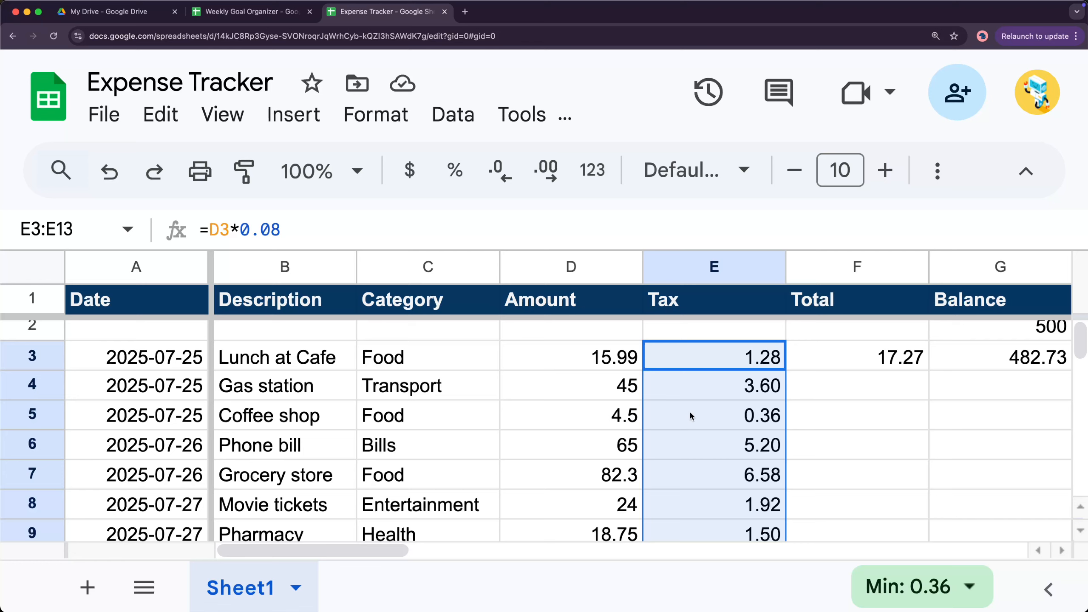
pyautogui.click(711, 418)
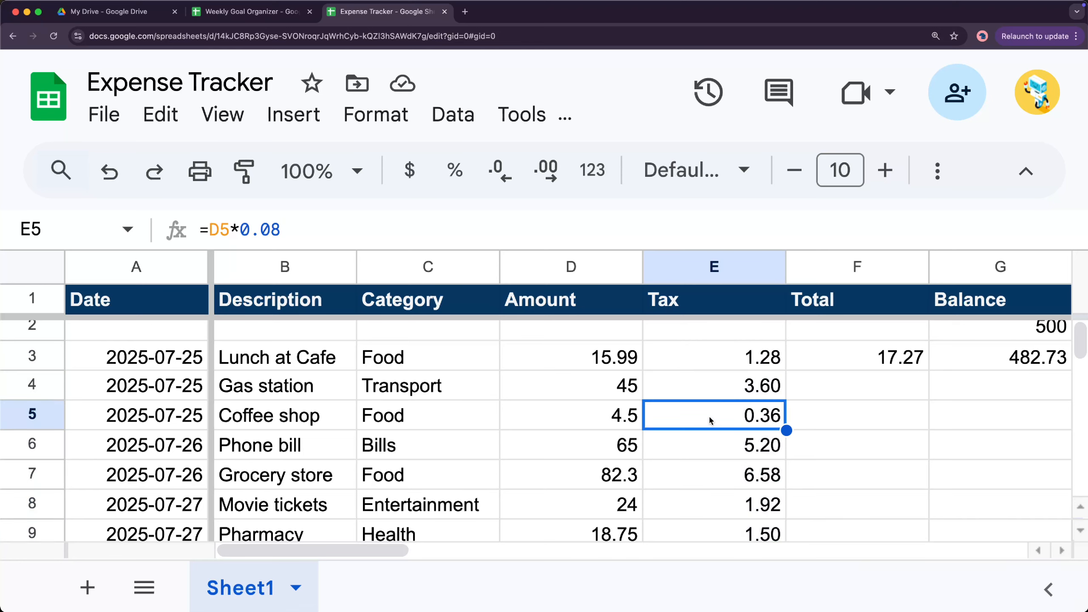
# Inspect the D5 reference in E5's tax formula and compare it with the copied formula in E6
pyautogui.click(222, 230)
pyautogui.moveTo(222, 231); pyautogui.dragTo(210, 232)
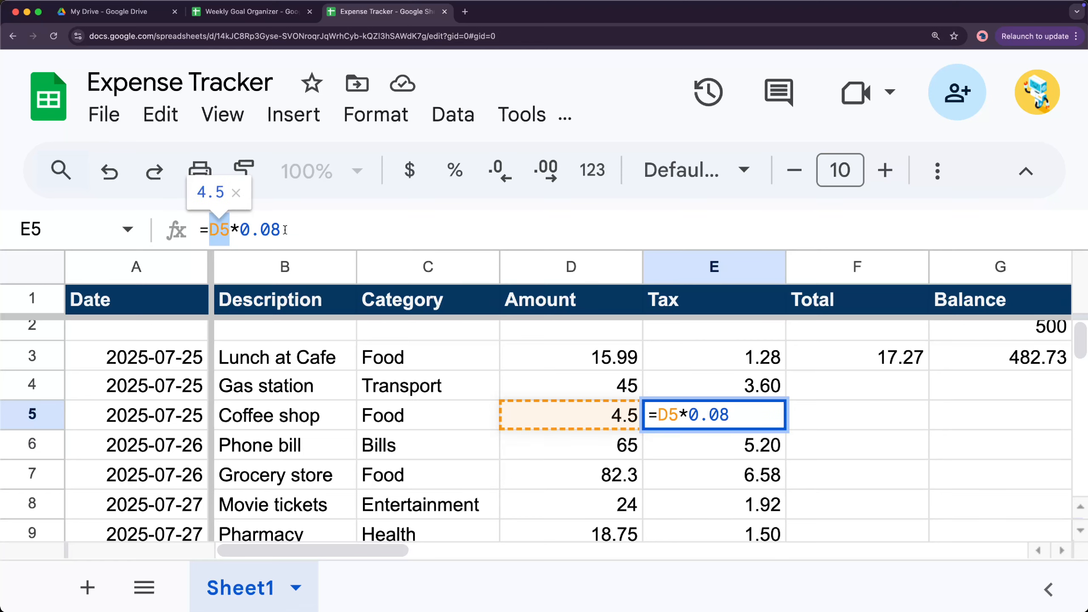
pyautogui.press('Escape')
pyautogui.click(727, 442)
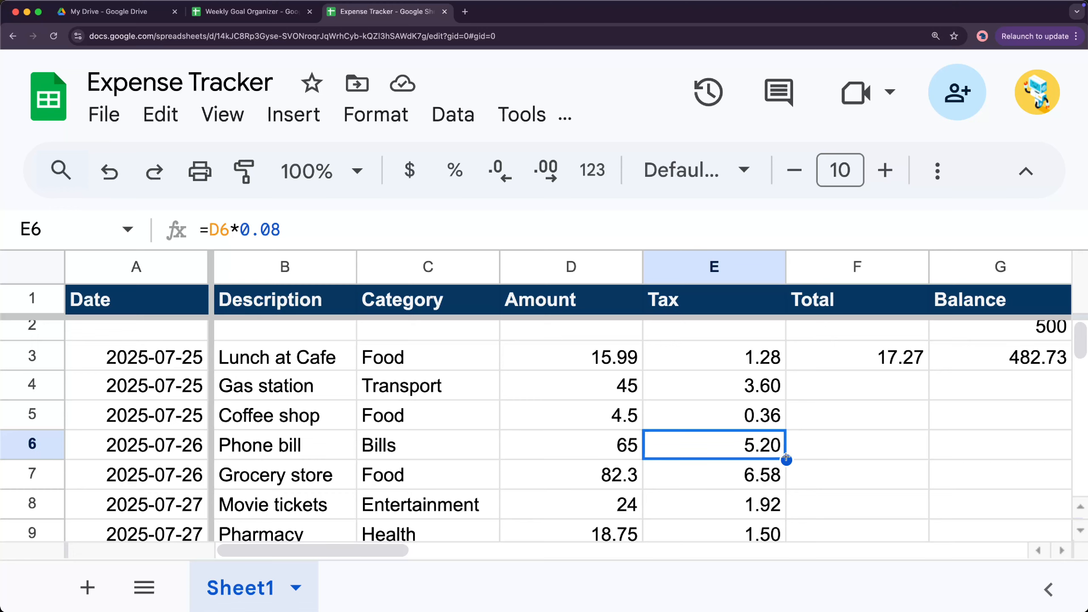
# Refill the tax formula from E3 down to E6 and undo the Tax column fills below E3
pyautogui.click(772, 360)
pyautogui.moveTo(780, 369); pyautogui.dragTo(786, 448)
pyautogui.click(777, 360)
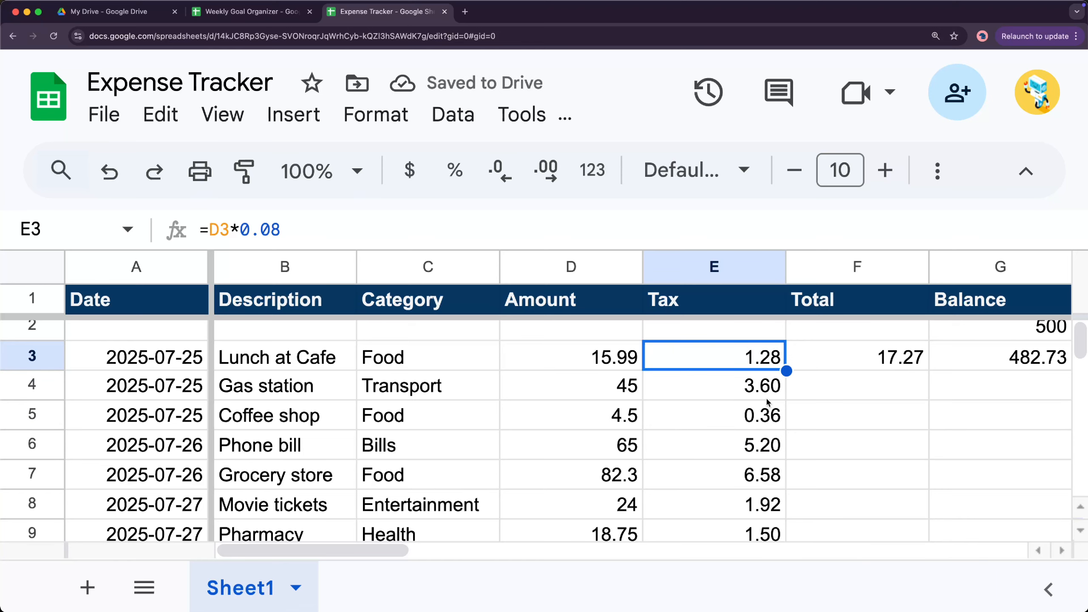
pyautogui.press('super+z')
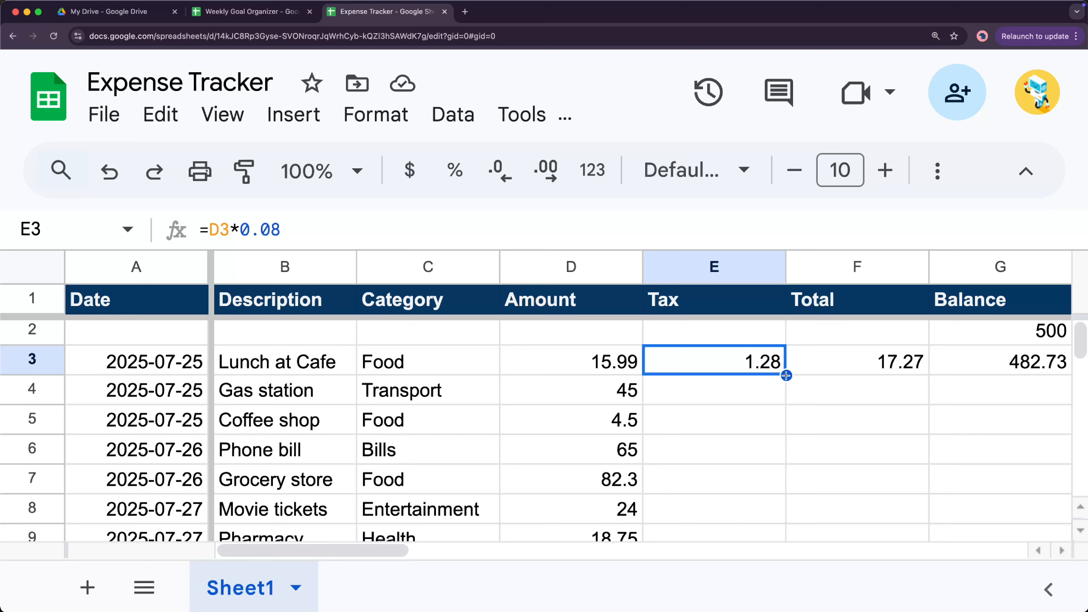
# Auto-fill the tax formula from E3 down to row 13, look over the filled cells, and undo the fill
pyautogui.doubleClick(786, 375)
pyautogui.scroll(-5, 760, 429)
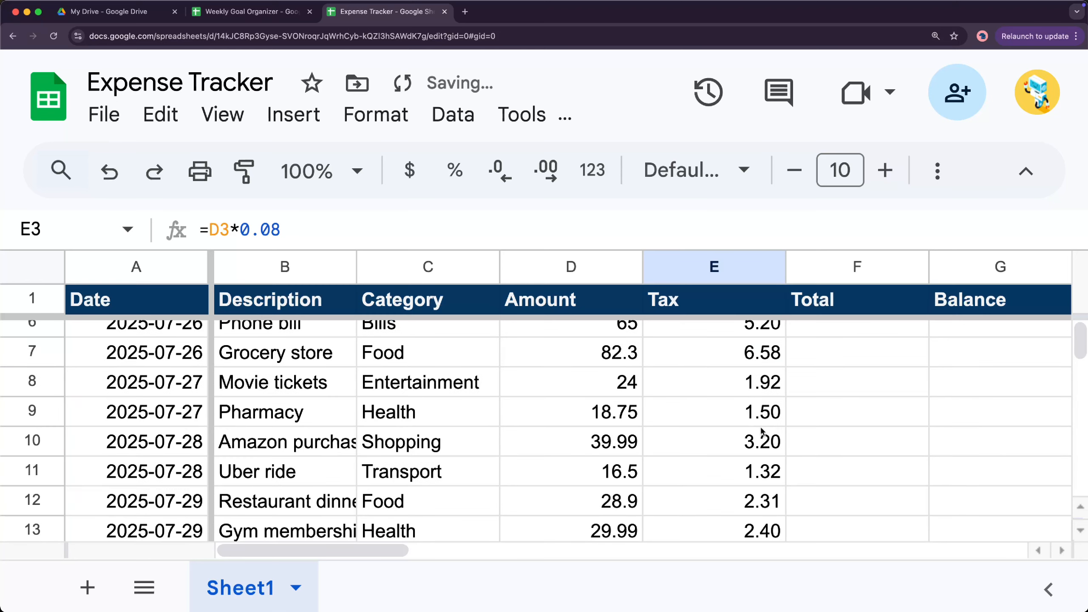
pyautogui.scroll(2, 760, 430)
pyautogui.scroll(3, 759, 427)
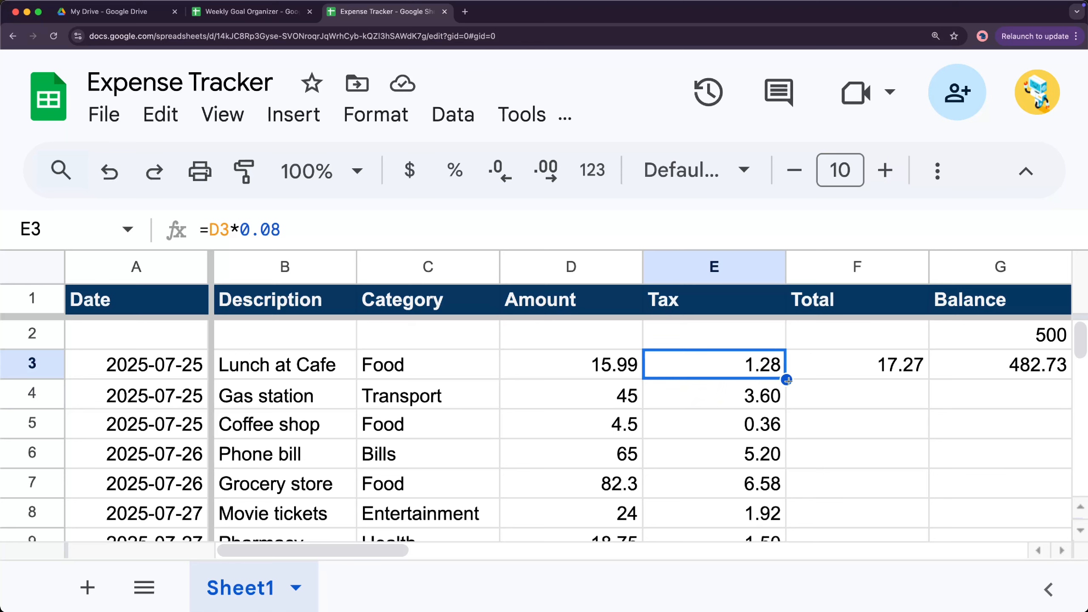
pyautogui.press('super+z')
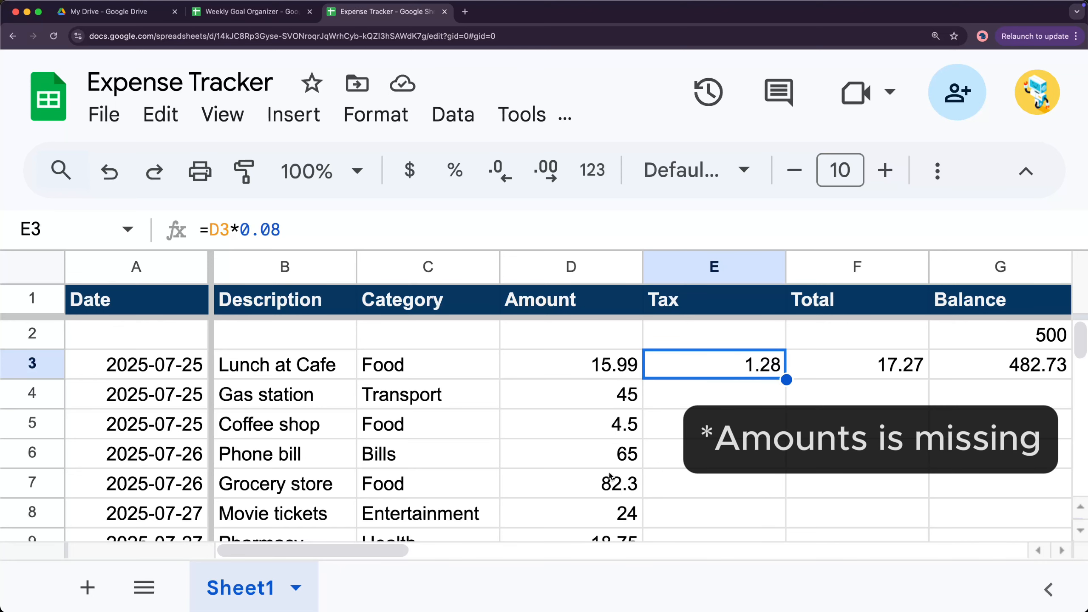
# Clear the Phone bill amount in D6 and auto-fill the tax formula down from E3
pyautogui.click(616, 454)
pyautogui.press('Delete')
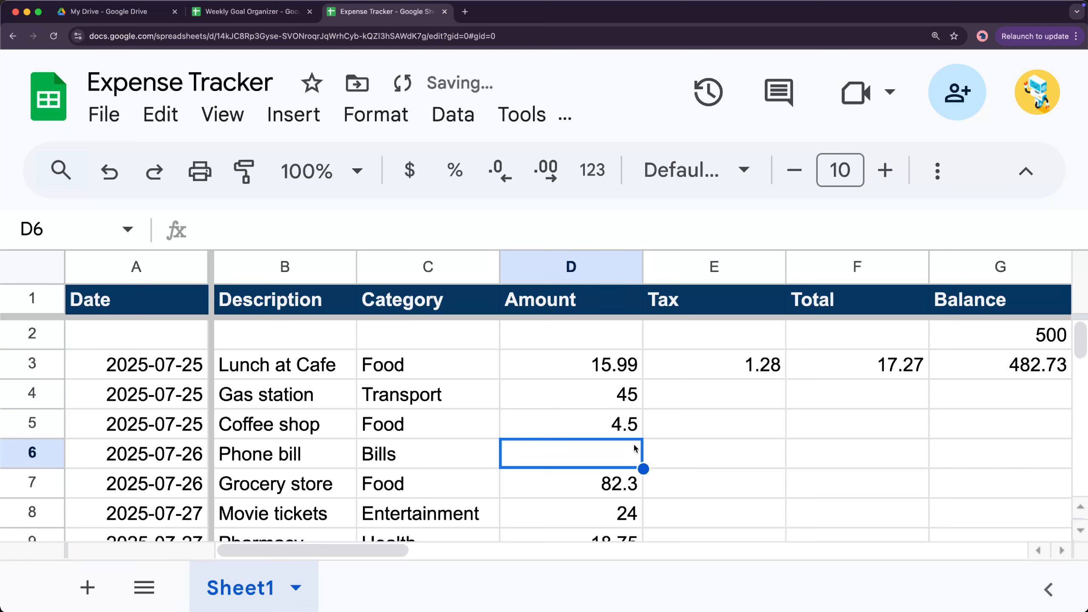
pyautogui.click(767, 371)
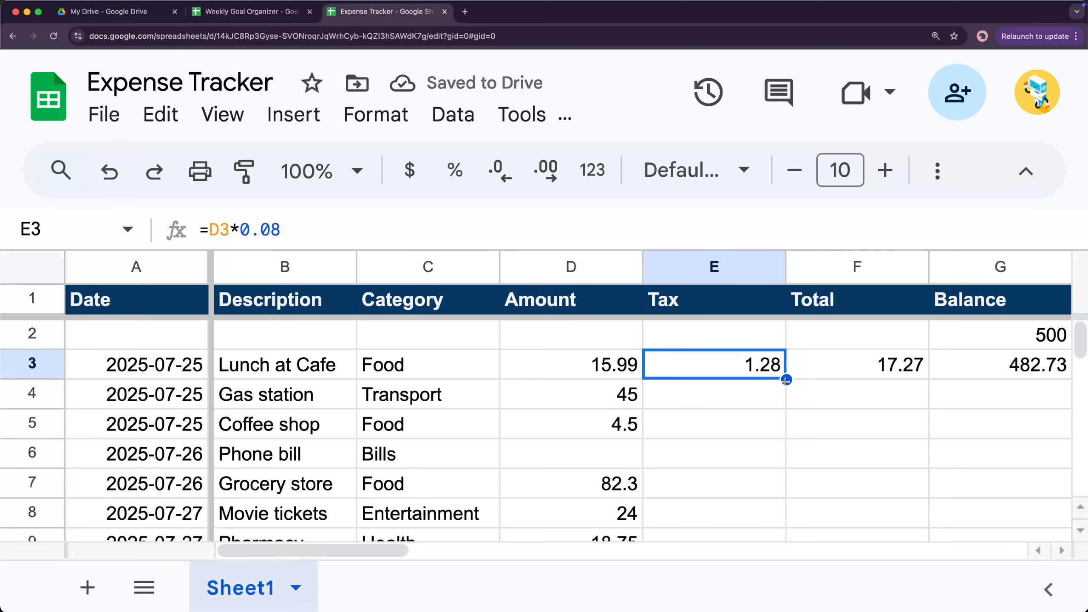
pyautogui.doubleClick(786, 380)
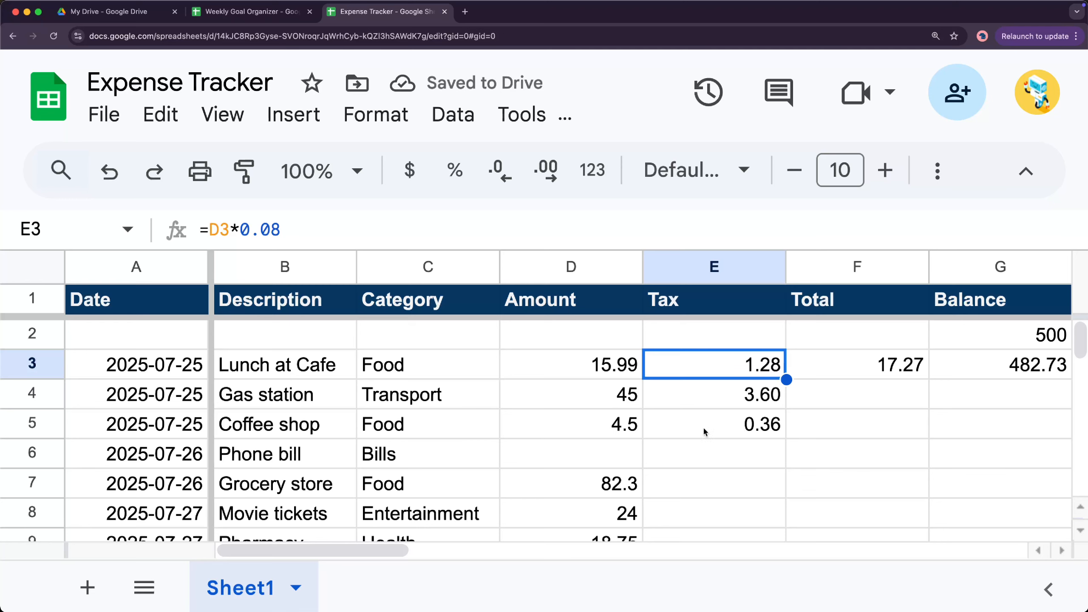
# Extend the tax formula =D5*0.08 from E5 down through E13, past the row with the missing amount
pyautogui.click(726, 425)
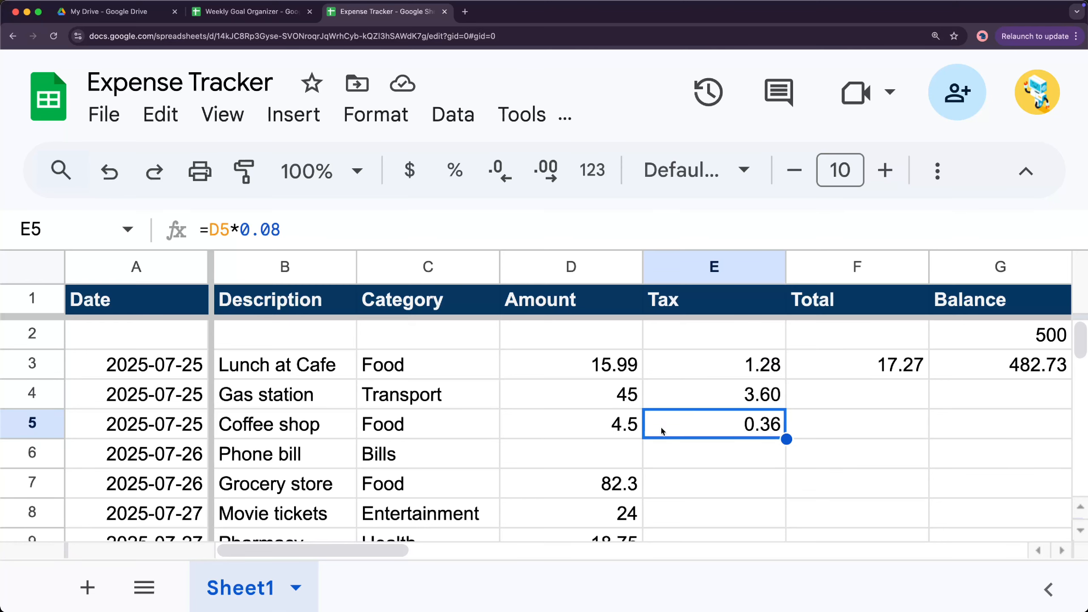
pyautogui.scroll(-1, 708, 457)
pyautogui.scroll(-1, 766, 446)
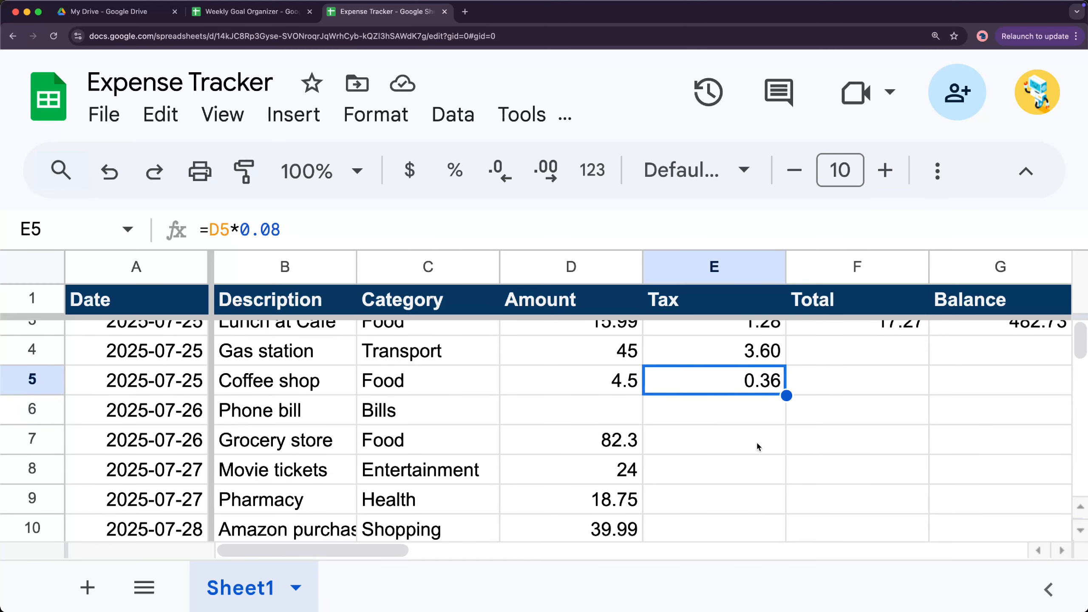
pyautogui.moveTo(786, 396); pyautogui.dragTo(746, 425)
pyautogui.scroll(3, 746, 424)
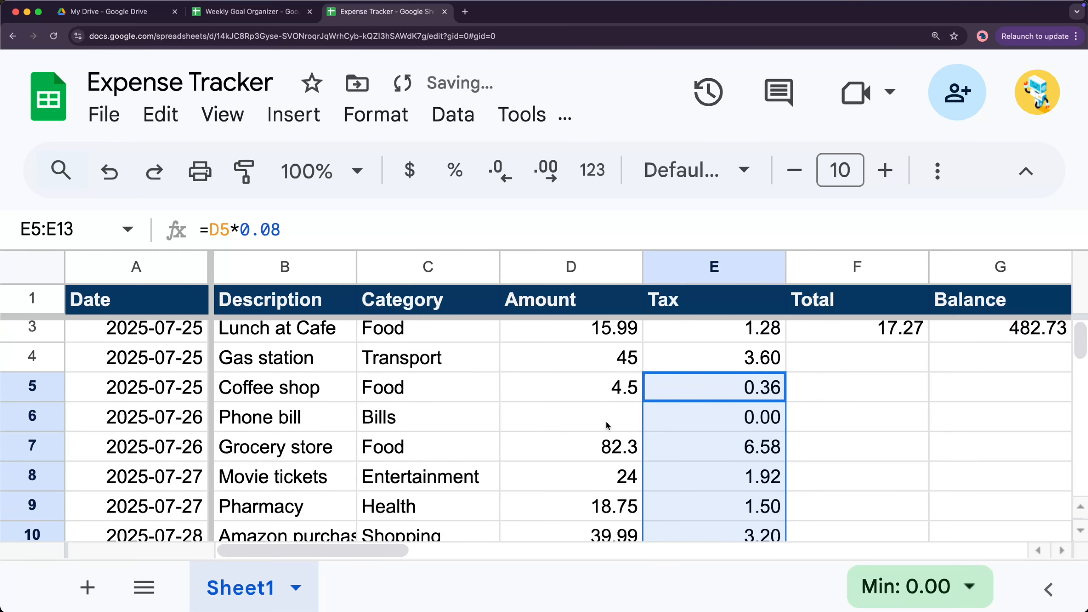
# Enter 65 as the Phone bill amount in D6
pyautogui.click(608, 424)
pyautogui.write('65')
pyautogui.press('Return')
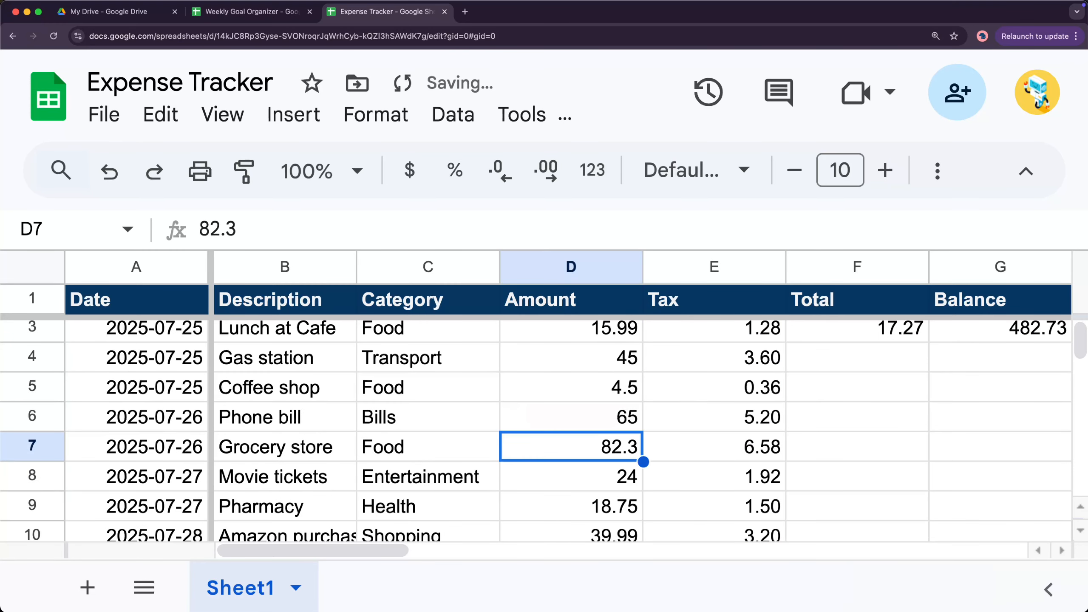
pyautogui.scroll(1, 729, 425)
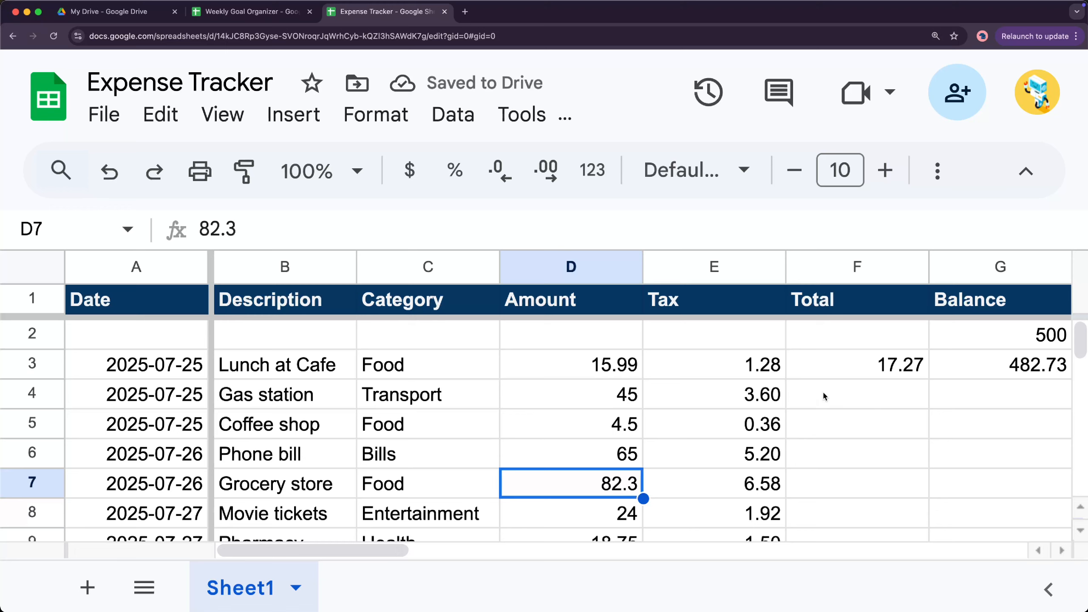
# Try filling the total formula =D3+E3 down from F3 and undo each fill
pyautogui.click(847, 405)
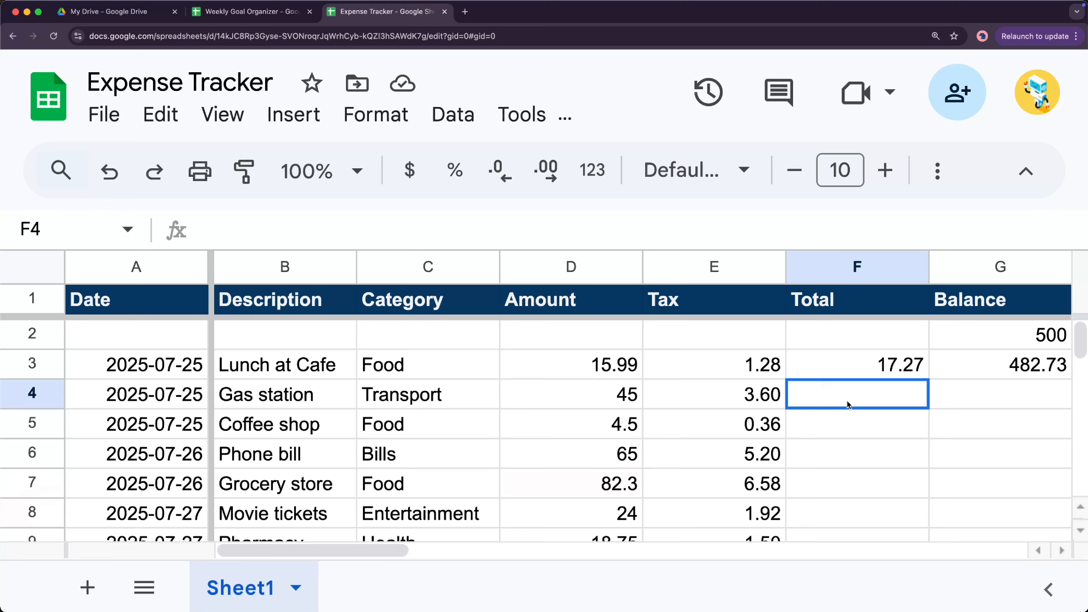
pyautogui.click(861, 369)
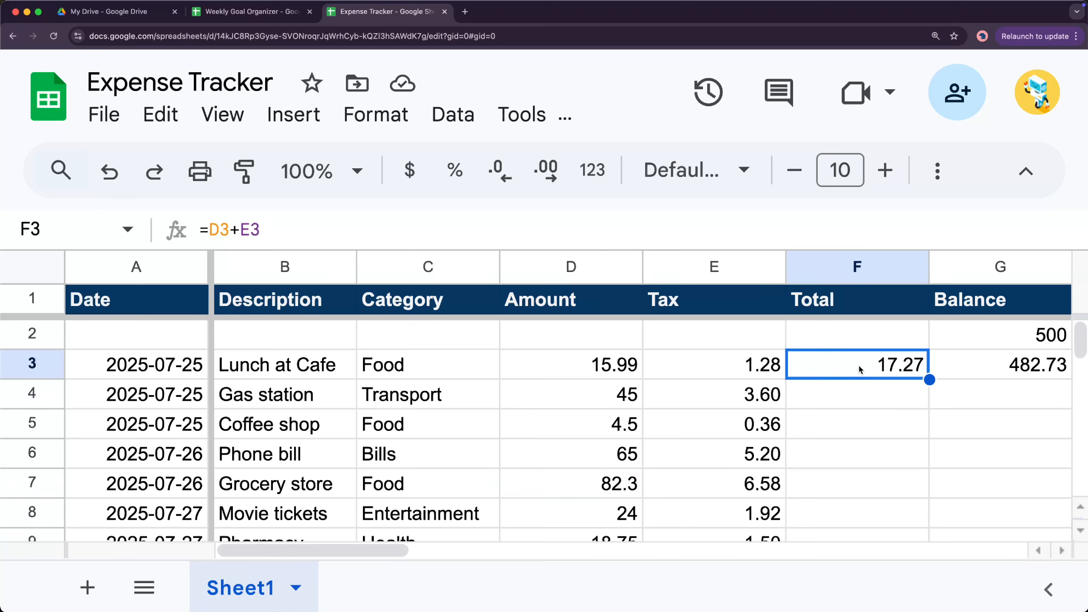
pyautogui.doubleClick(928, 380)
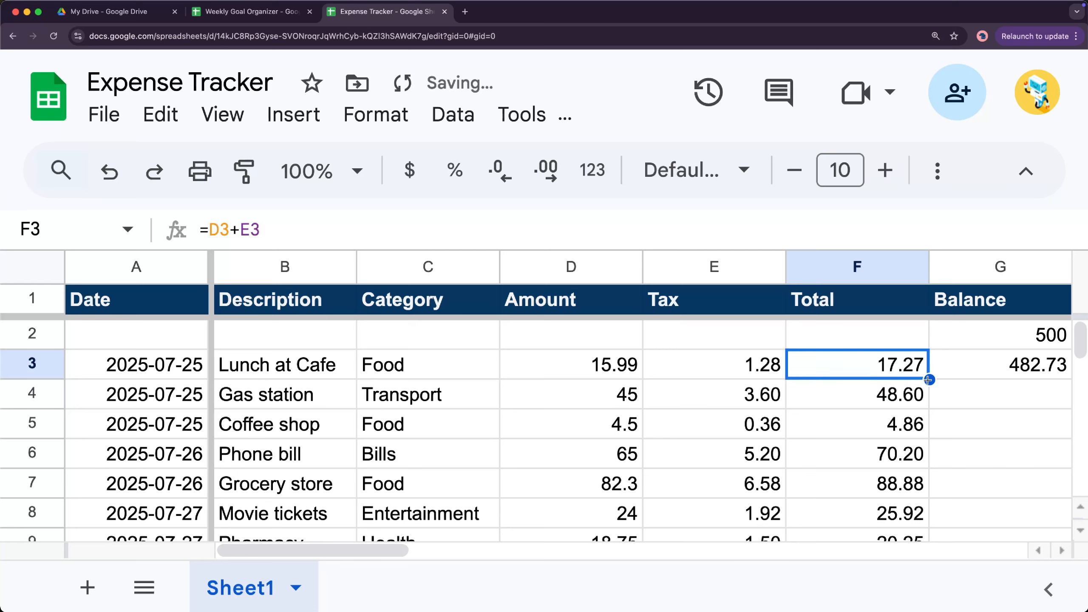
pyautogui.press('super+z')
pyautogui.moveTo(928, 380); pyautogui.dragTo(923, 452)
pyautogui.press('super+z')
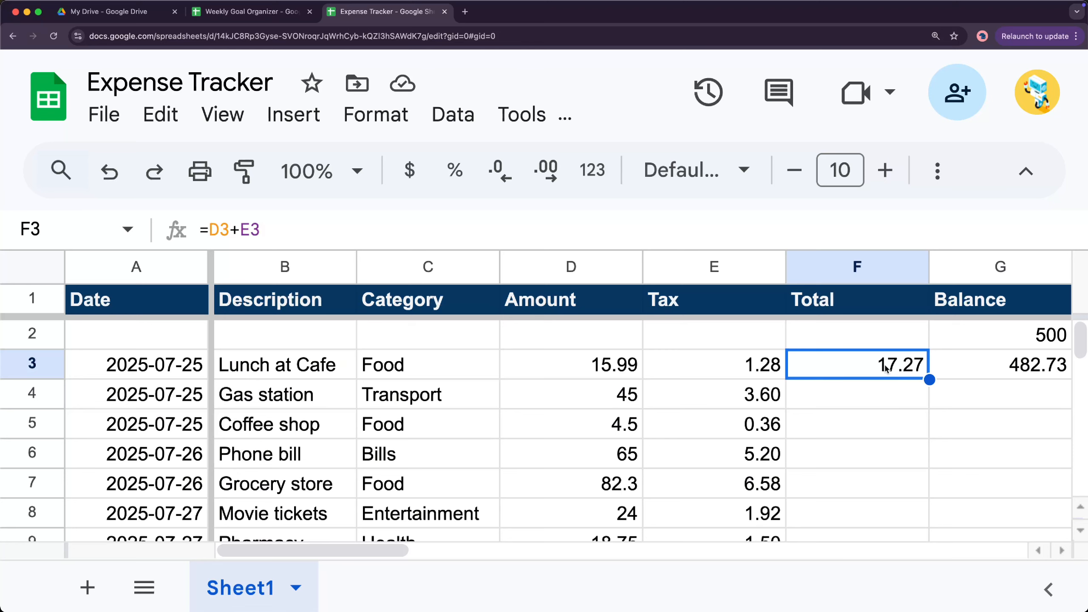
# Select F3:F13 and fill the total formula =D3+E3 down through the whole range
pyautogui.moveTo(885, 366); pyautogui.dragTo(883, 531)
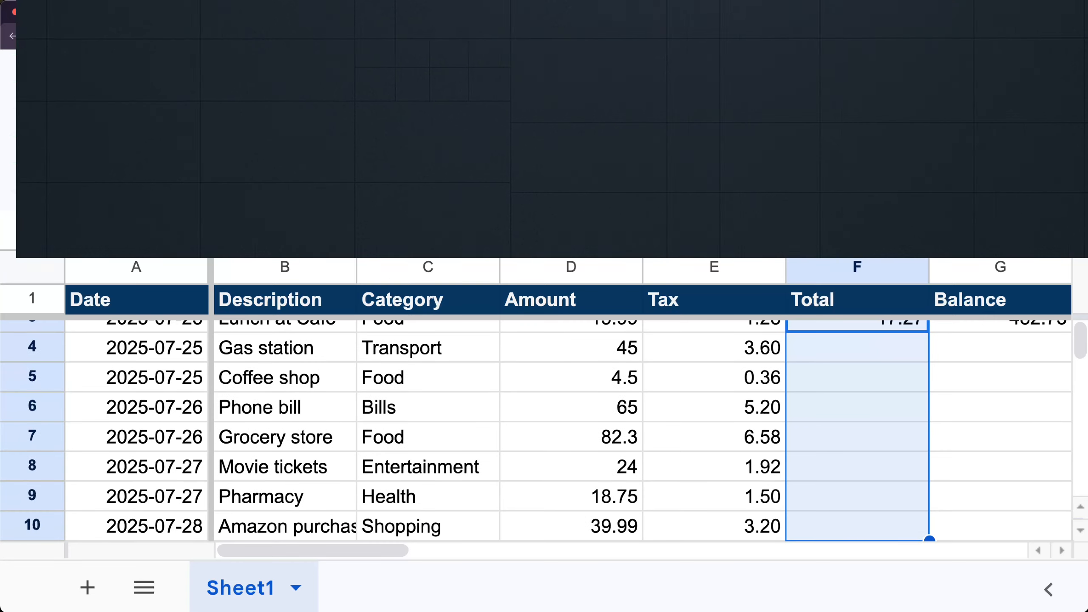
pyautogui.hotkey('shift', 'Down')
pyautogui.hotkey('shift', 'Down')
pyautogui.hotkey('shift', 'Down')
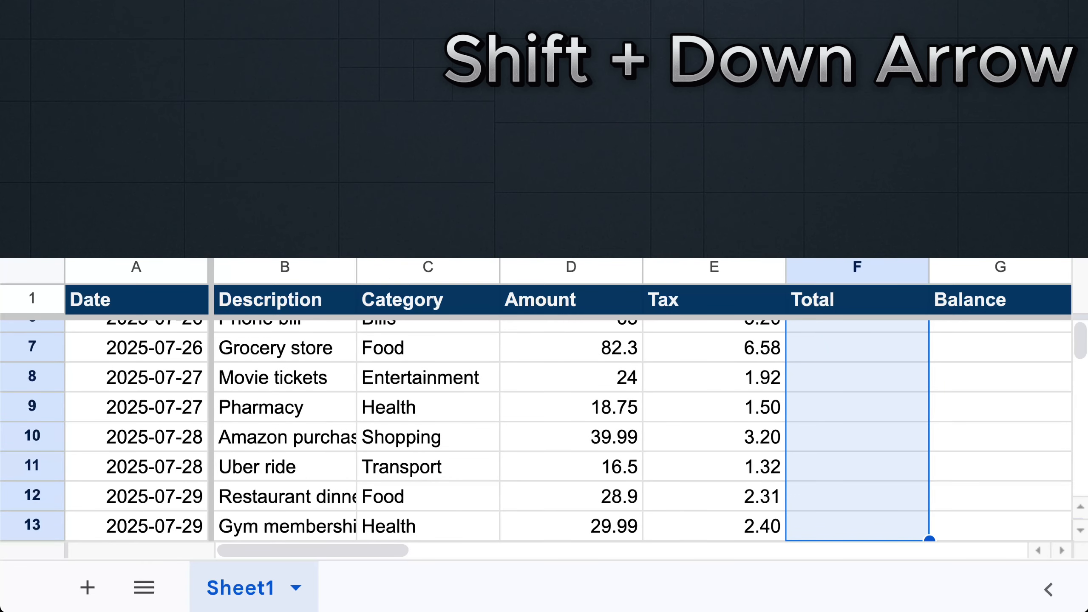
pyautogui.press('super+d')
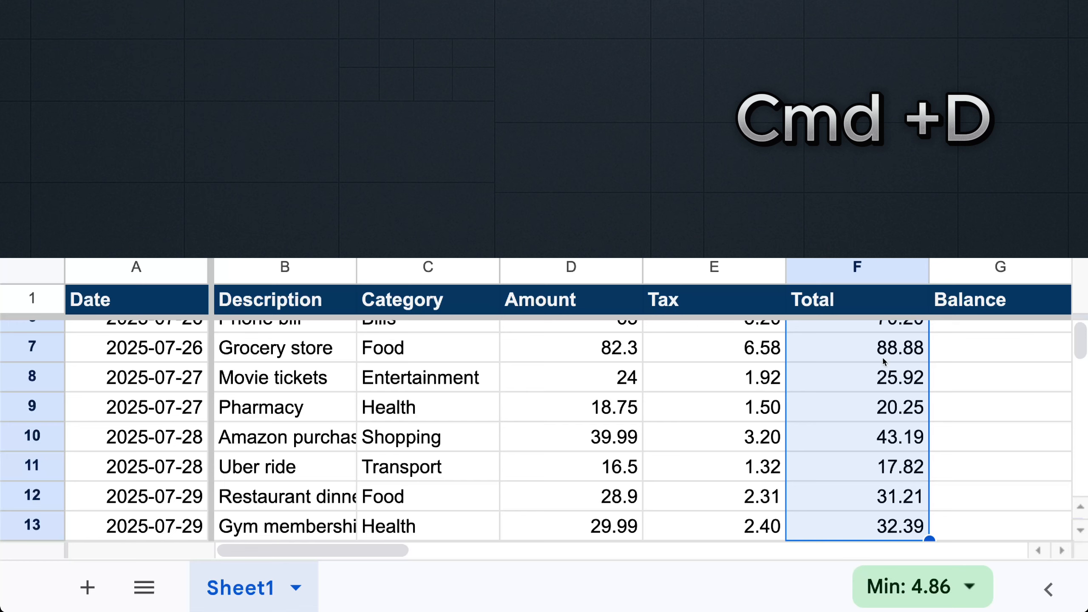
pyautogui.scroll(3, 884, 362)
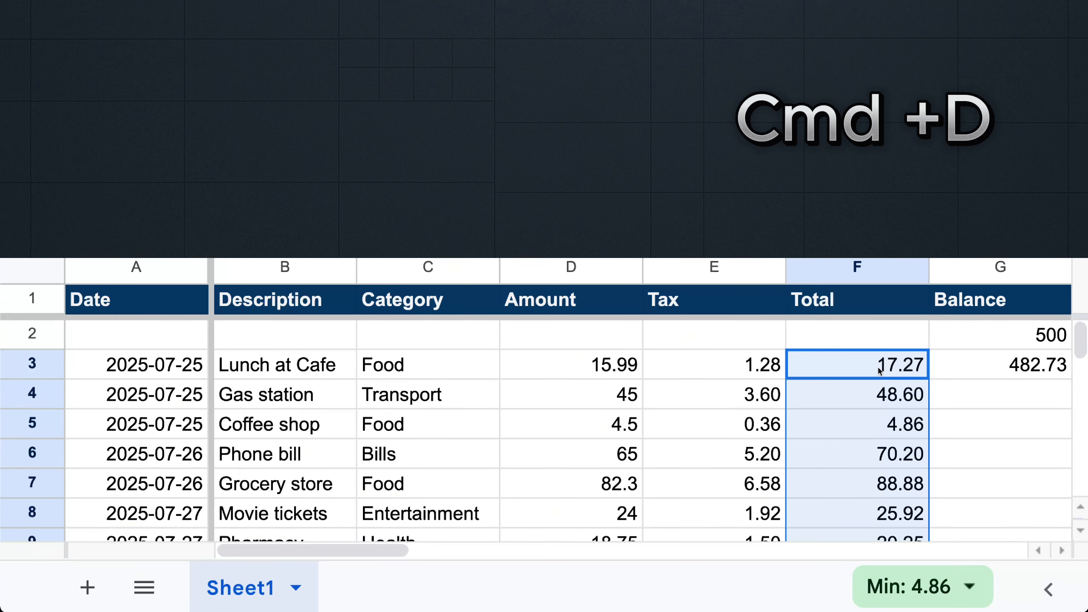
# Replace the total formula in F3 with the value 1
pyautogui.click(876, 370)
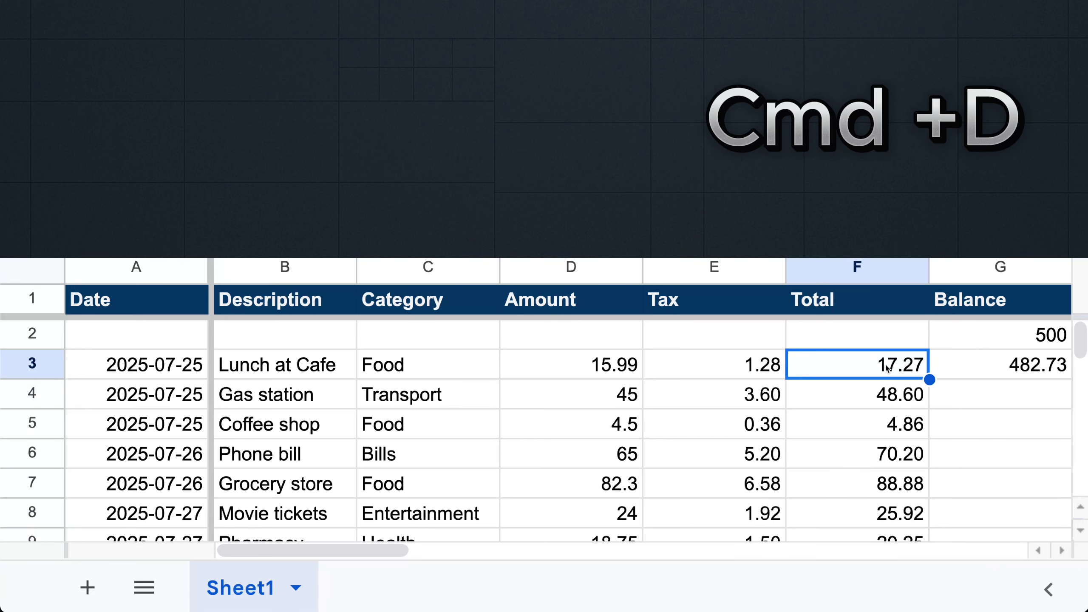
pyautogui.write('1')
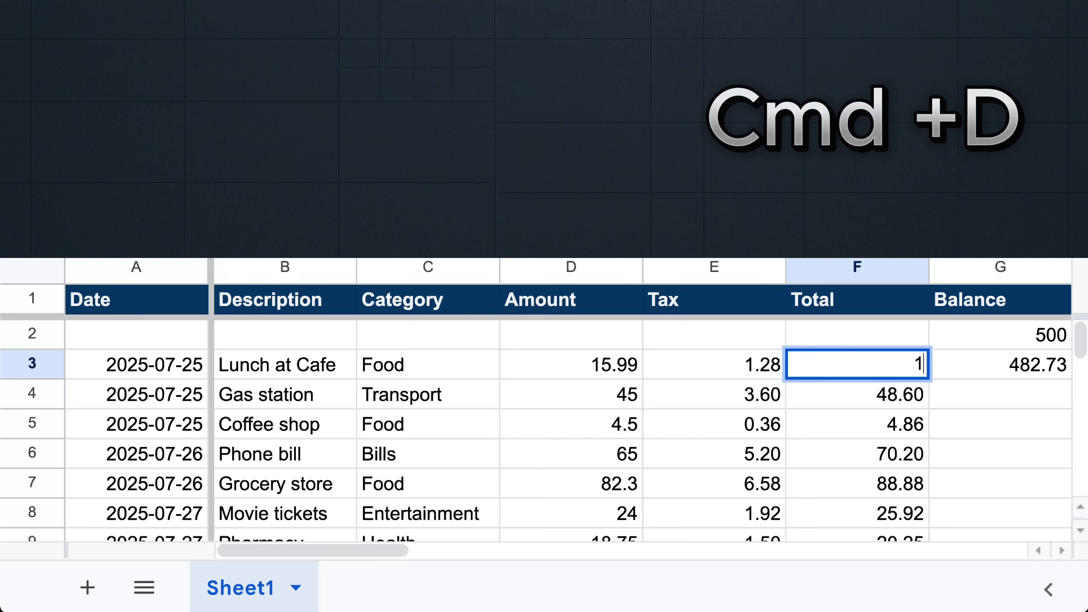
pyautogui.press('Return')
# Fill the value 1 from F3 down the Total column, and undo both the fill and the entry in F3
pyautogui.click(908, 361)
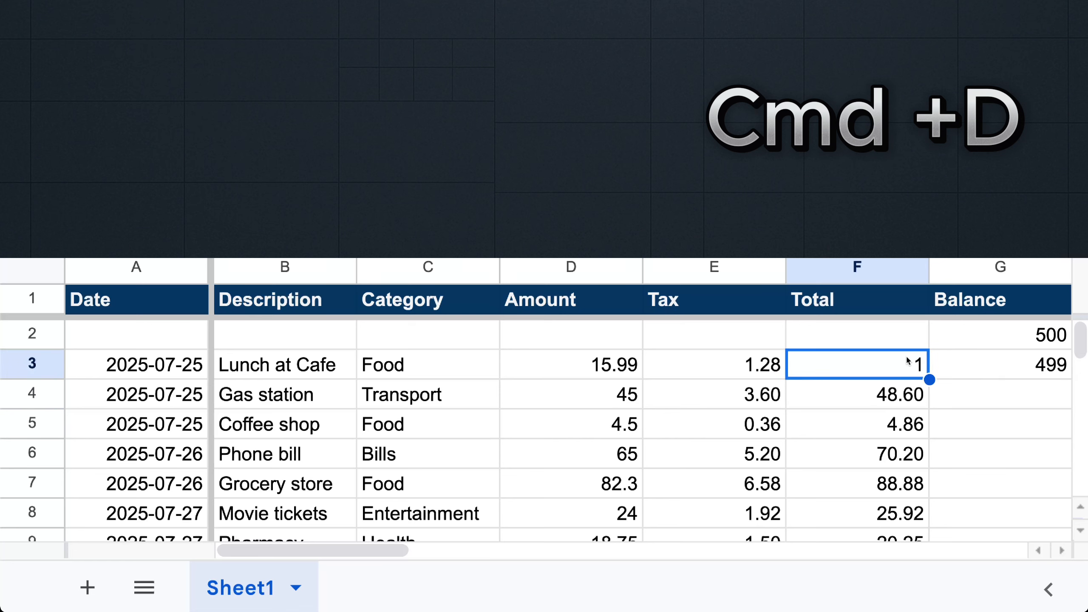
pyautogui.press('super+shift+Down')
pyautogui.scroll(2, 910, 364)
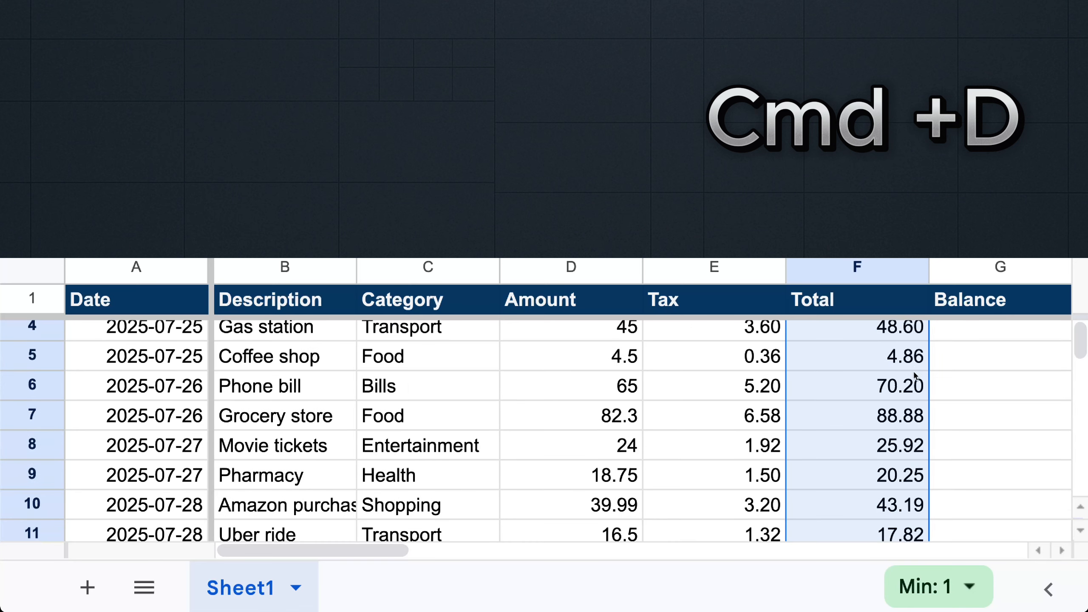
pyautogui.scroll(2, 914, 375)
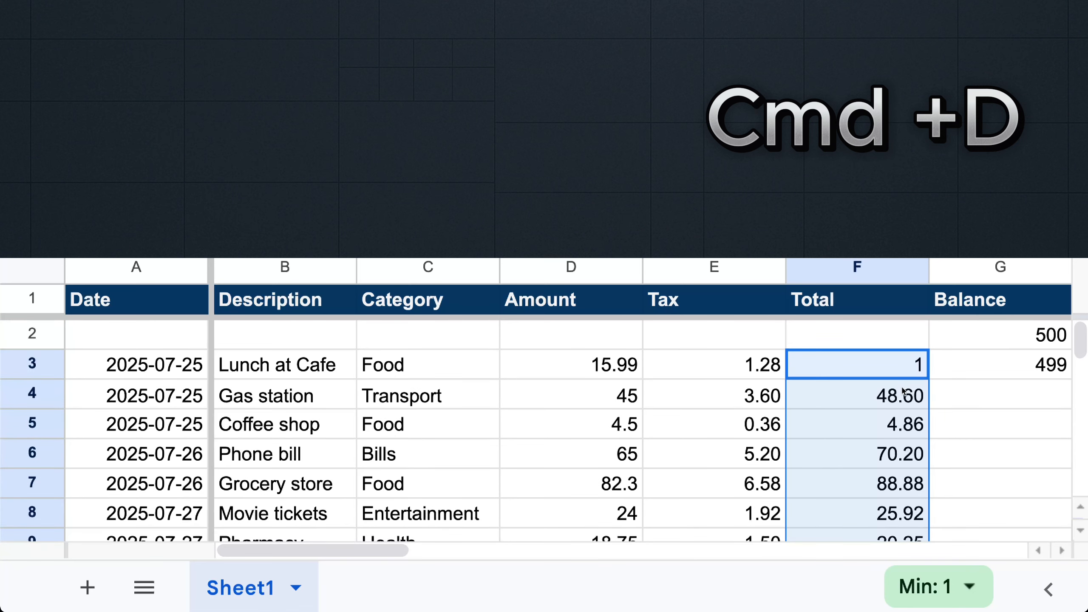
pyautogui.press('super+d')
pyautogui.click(887, 427)
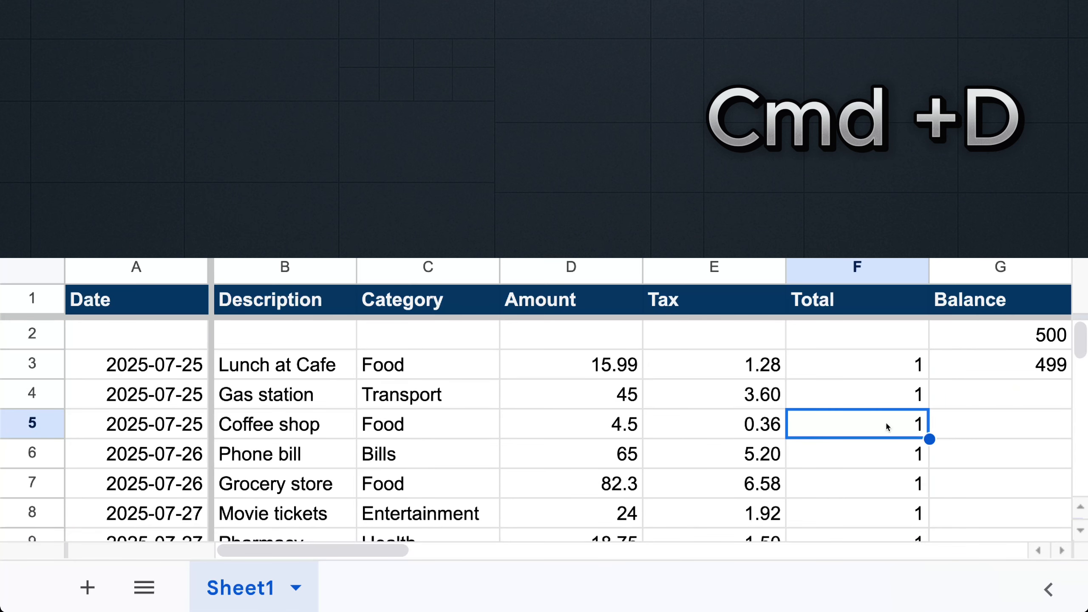
pyautogui.press('super+z')
pyautogui.press('super+z')
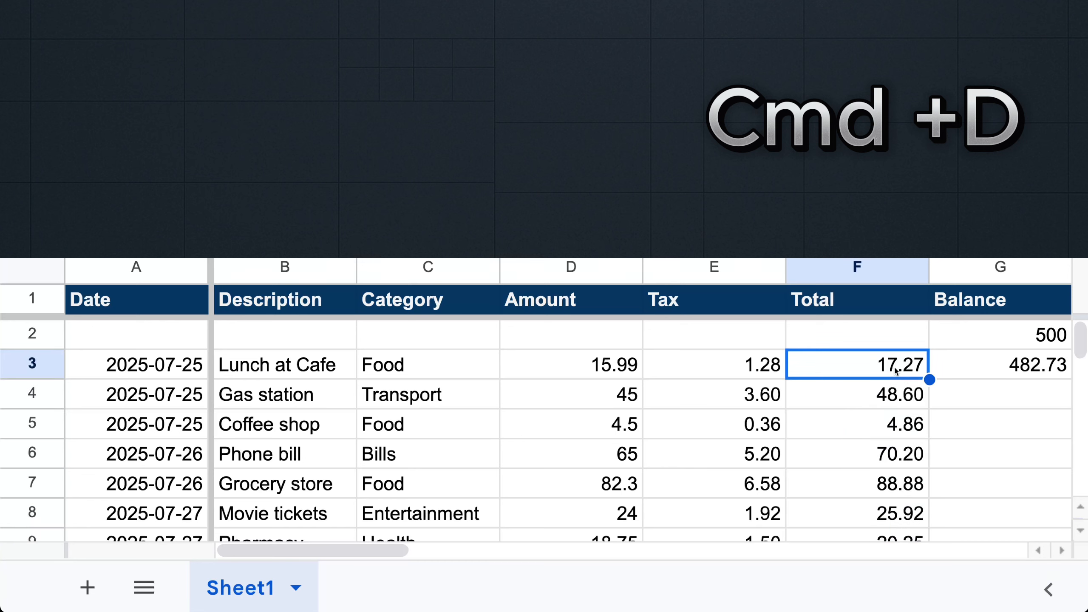
# Check the copied total formulas in F4, F5 and F6
pyautogui.click(819, 400)
pyautogui.click(852, 427)
pyautogui.click(865, 467)
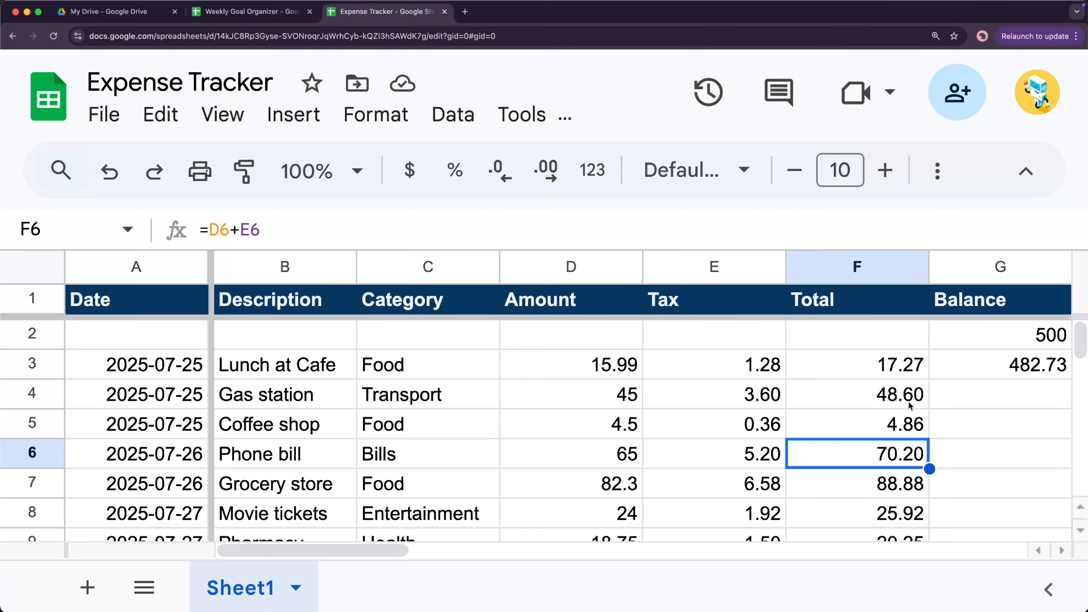
# Fill the running balance formula =G2-F3 from G3 down the Balance column for all expense rows
pyautogui.click(1001, 374)
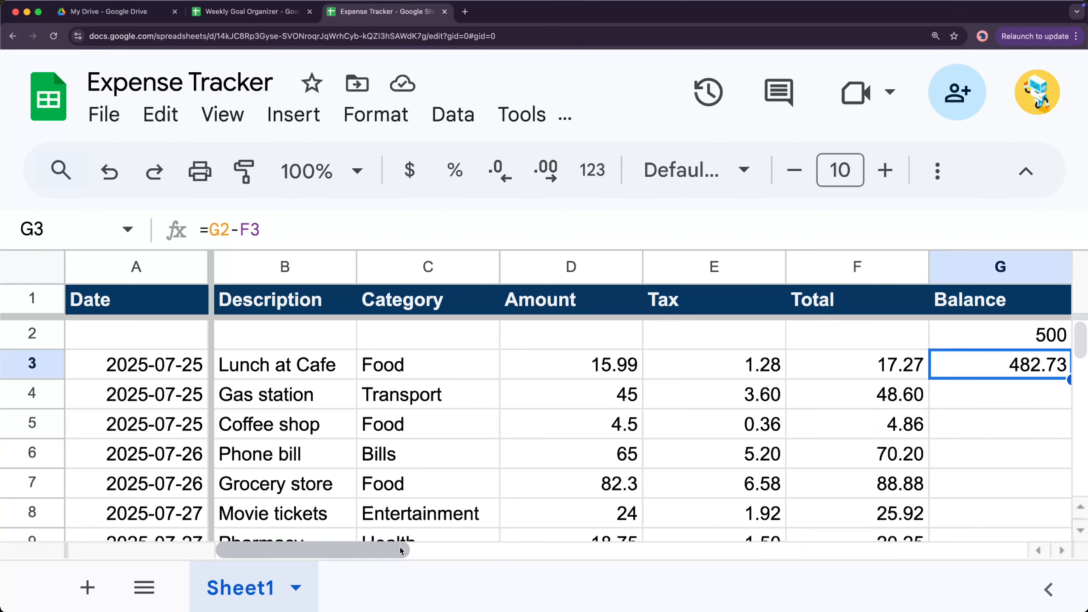
pyautogui.moveTo(401, 550); pyautogui.dragTo(458, 550)
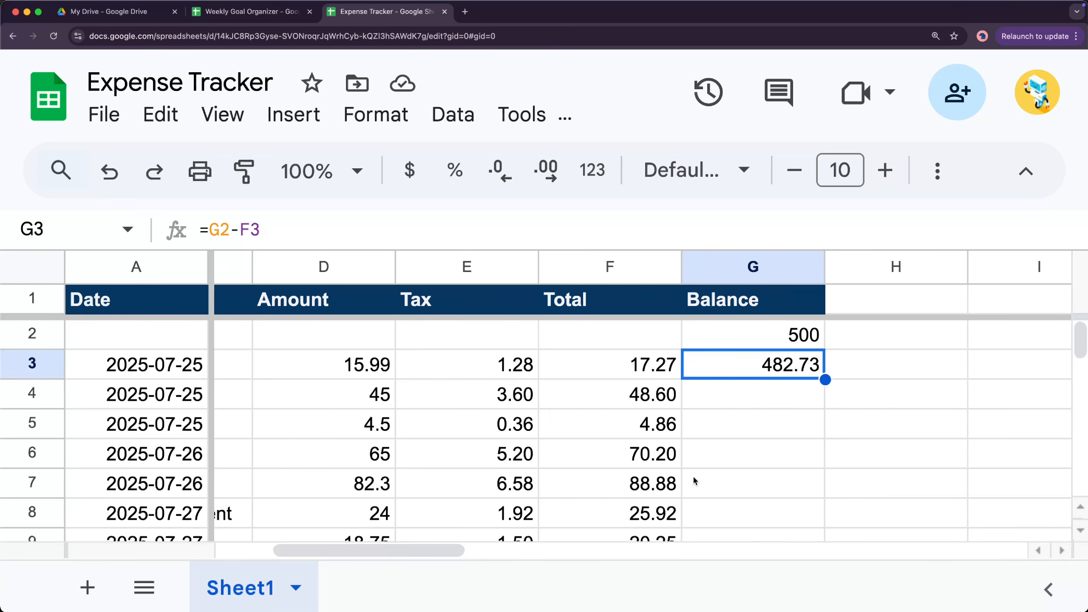
pyautogui.click(754, 401)
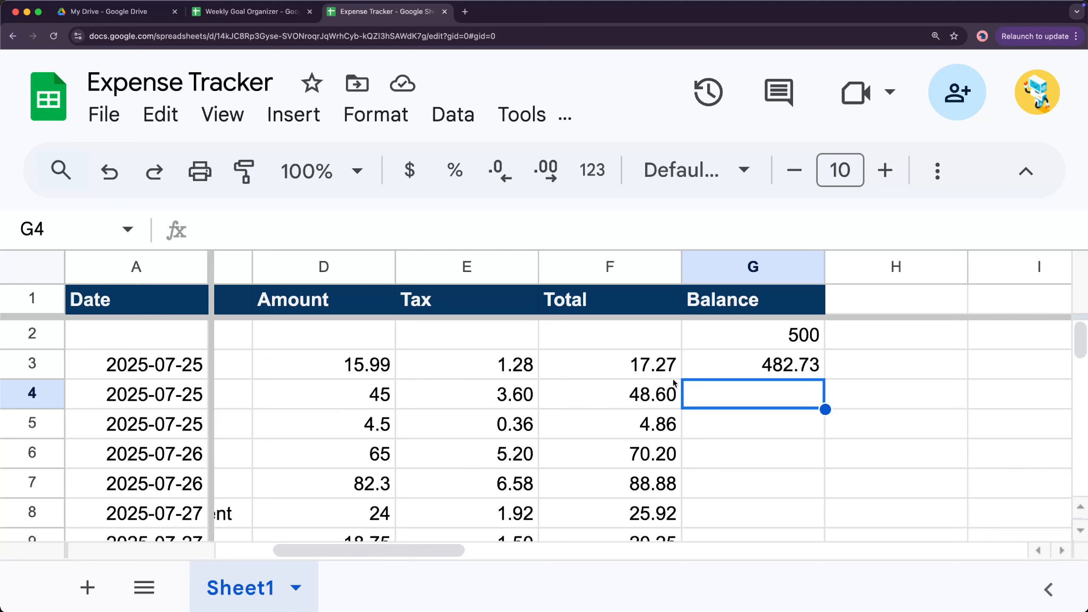
pyautogui.click(716, 369)
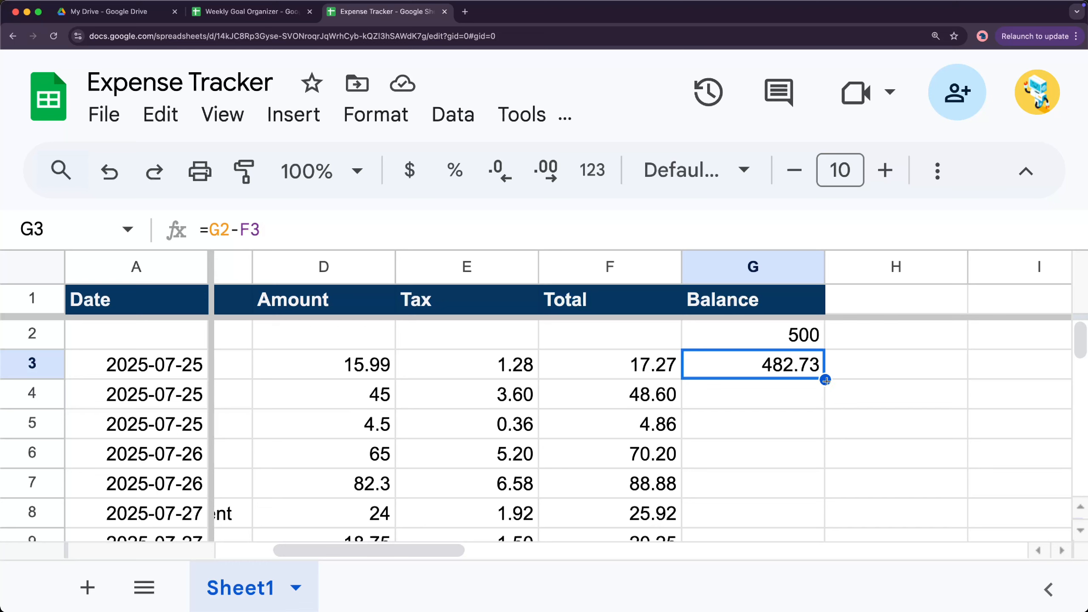
pyautogui.doubleClick(825, 380)
# Review the filled Balance column and check the copied formulas in G13, G12, G11 and G10
pyautogui.scroll(-5, 793, 424)
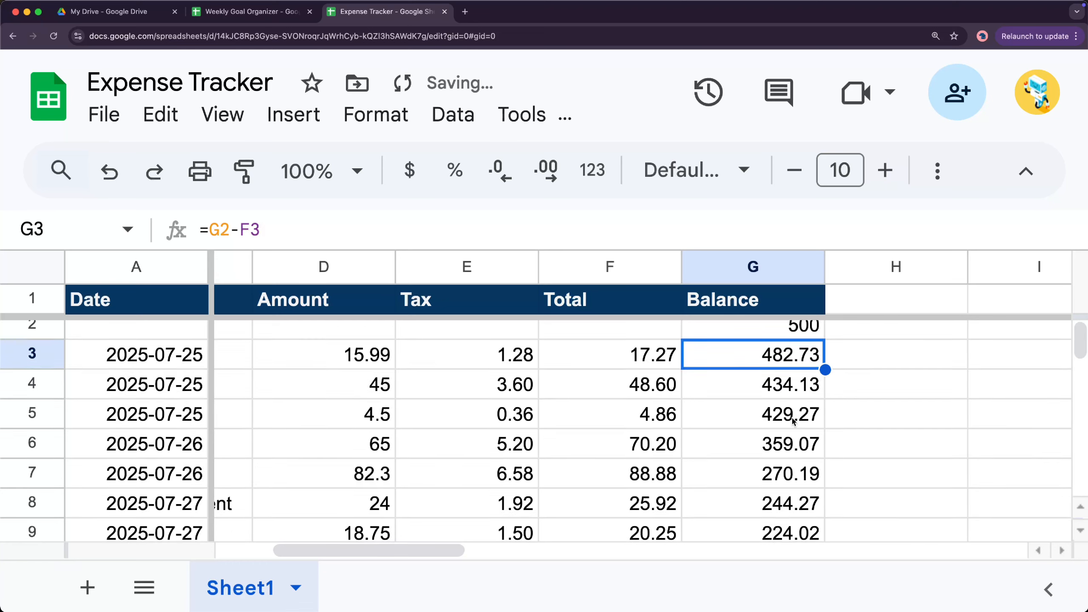
pyautogui.scroll(5, 808, 451)
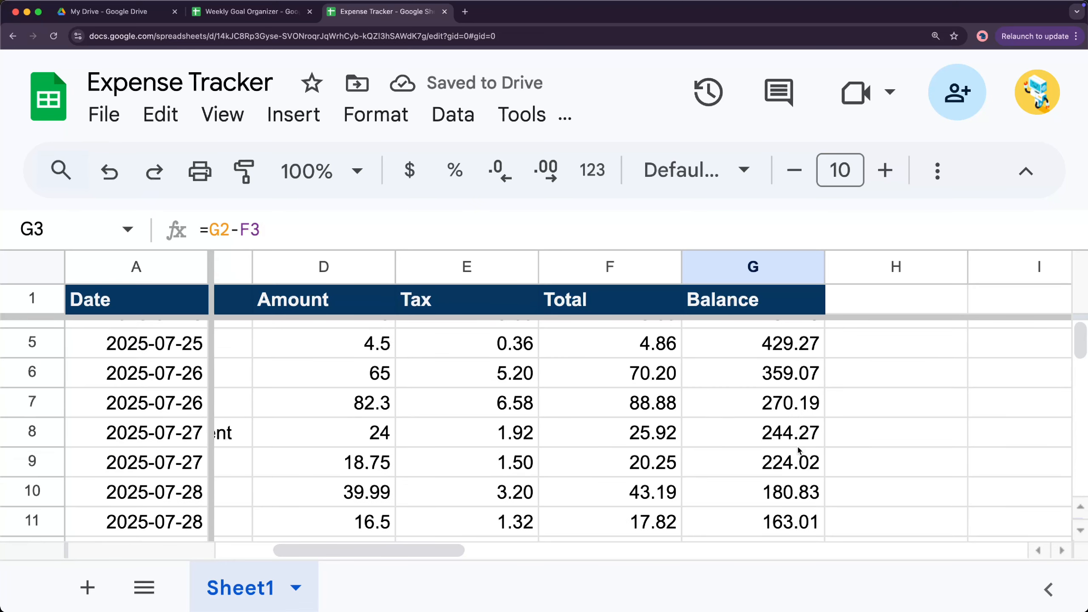
pyautogui.scroll(-1, 800, 453)
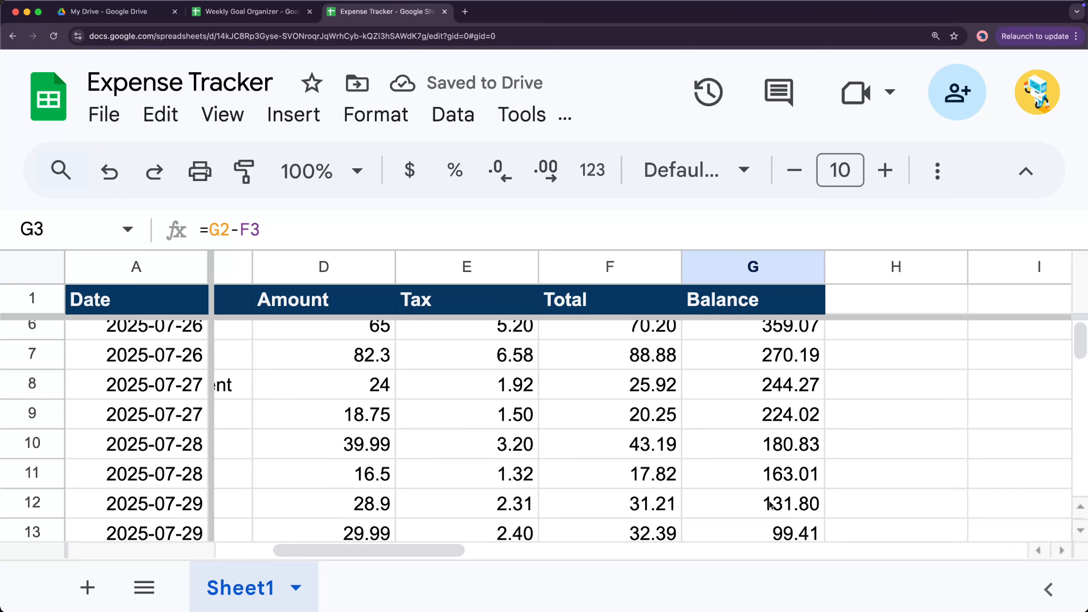
pyautogui.click(780, 531)
pyautogui.click(773, 506)
pyautogui.click(778, 486)
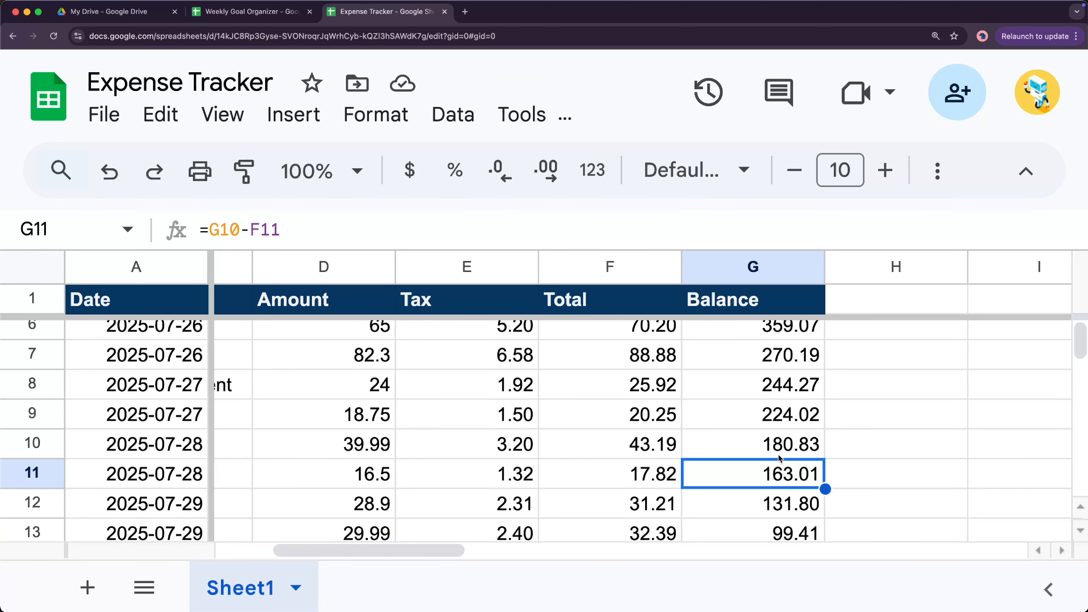
pyautogui.click(778, 456)
pyautogui.scroll(3, 833, 458)
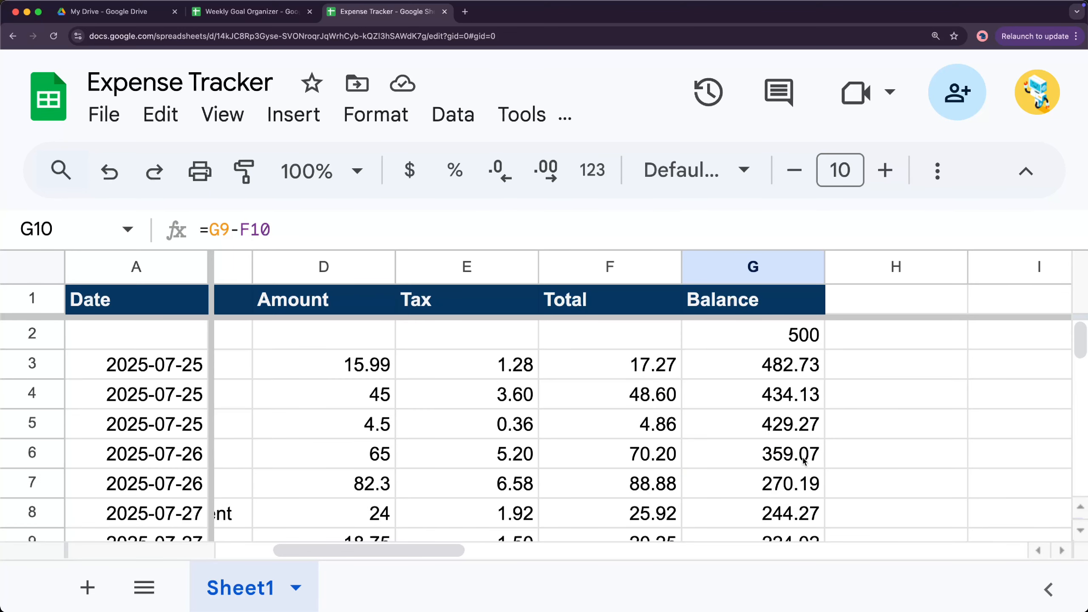
pyautogui.scroll(-1, 607, 445)
pyautogui.scroll(1, 582, 446)
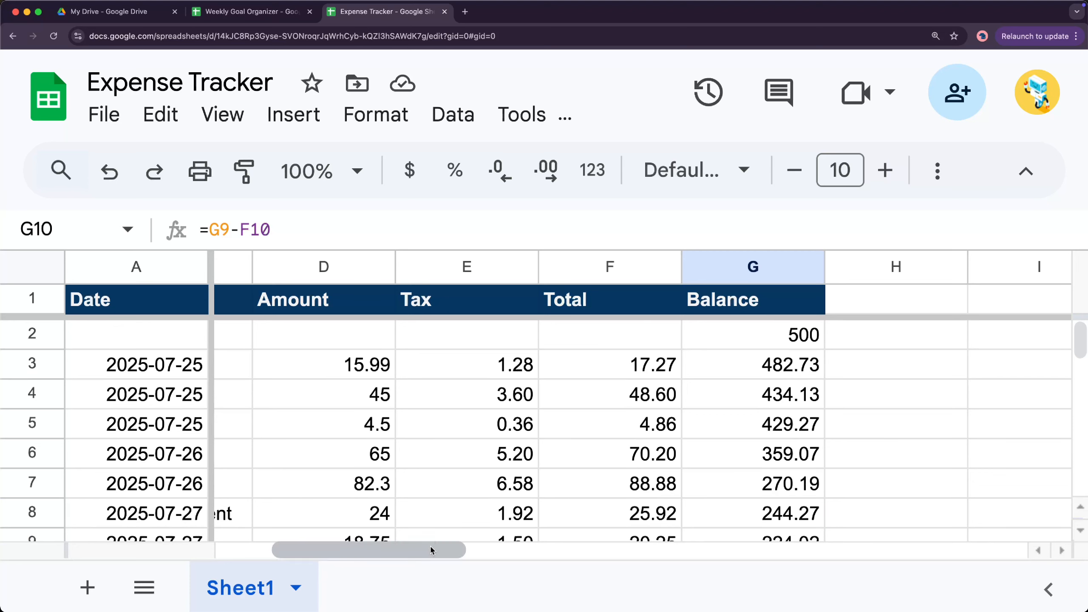
# Widen the Description column so that the full text "Amazon purchase" in row 10 fits
pyautogui.moveTo(419, 552); pyautogui.dragTo(305, 556)
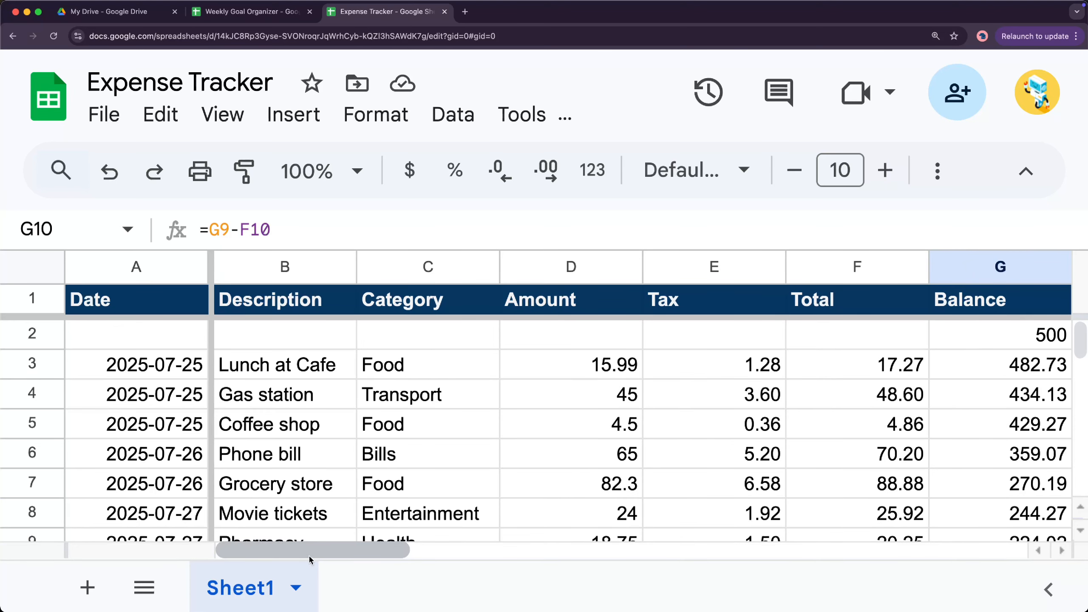
pyautogui.scroll(-2, 423, 502)
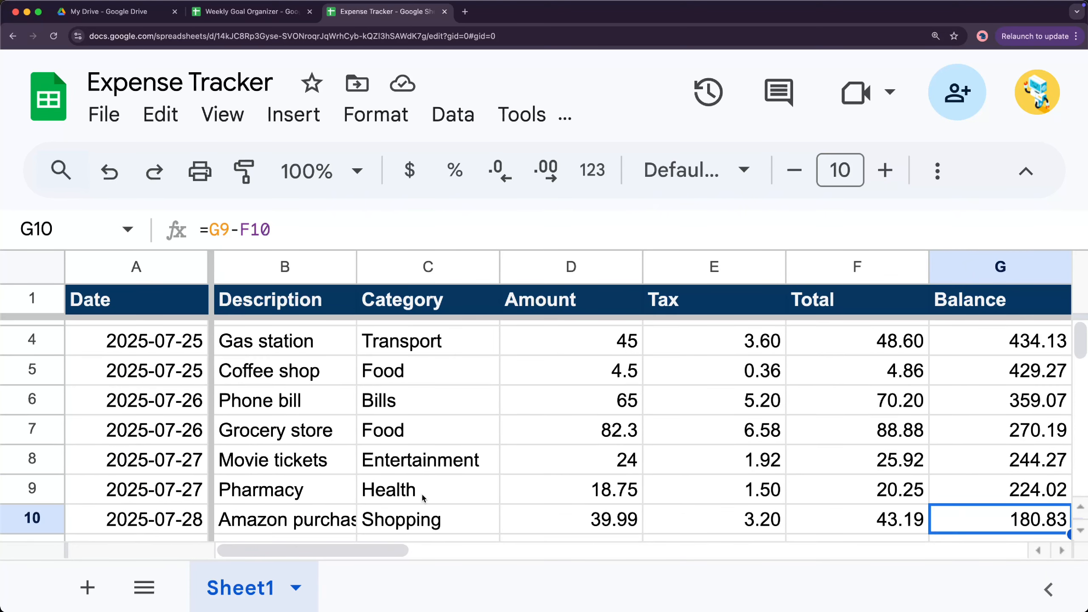
pyautogui.moveTo(357, 266); pyautogui.dragTo(377, 266)
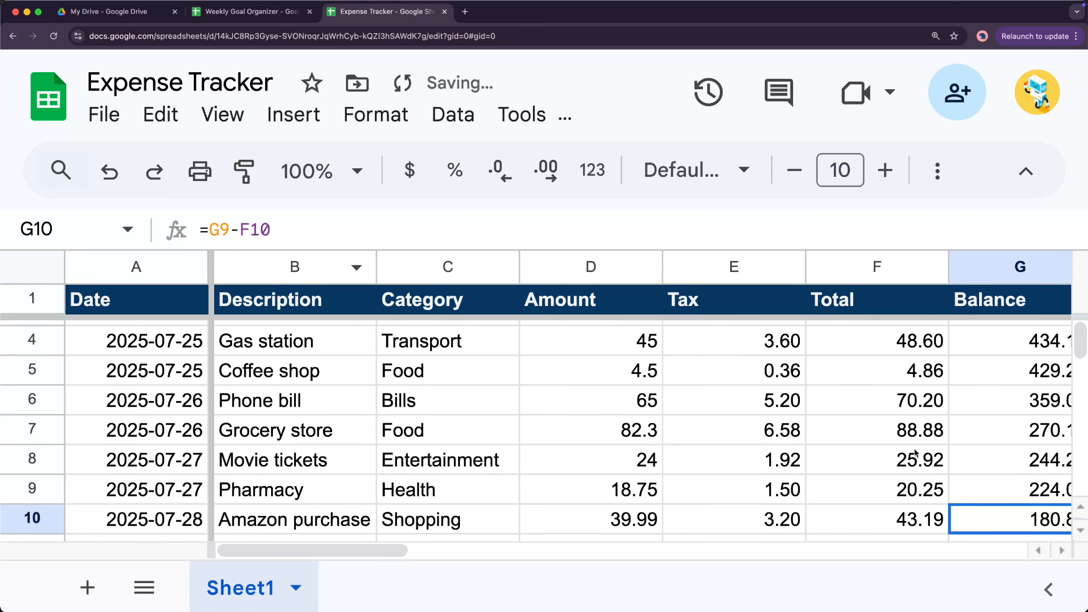
# Check the running balance formula in G9 and select the Date header in A1
pyautogui.moveTo(377, 551); pyautogui.dragTo(409, 551)
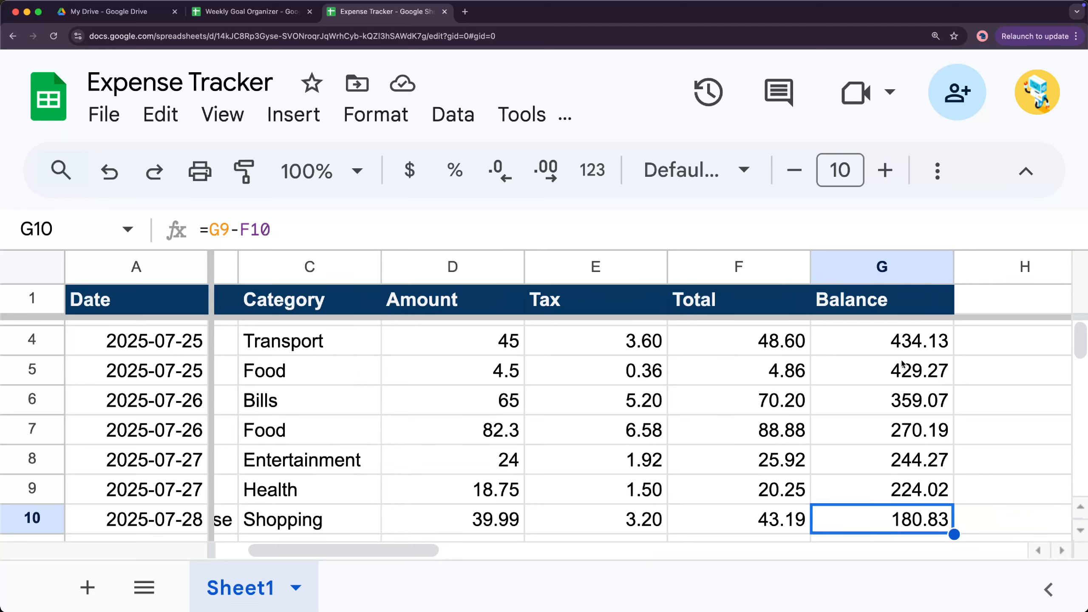
pyautogui.click(930, 498)
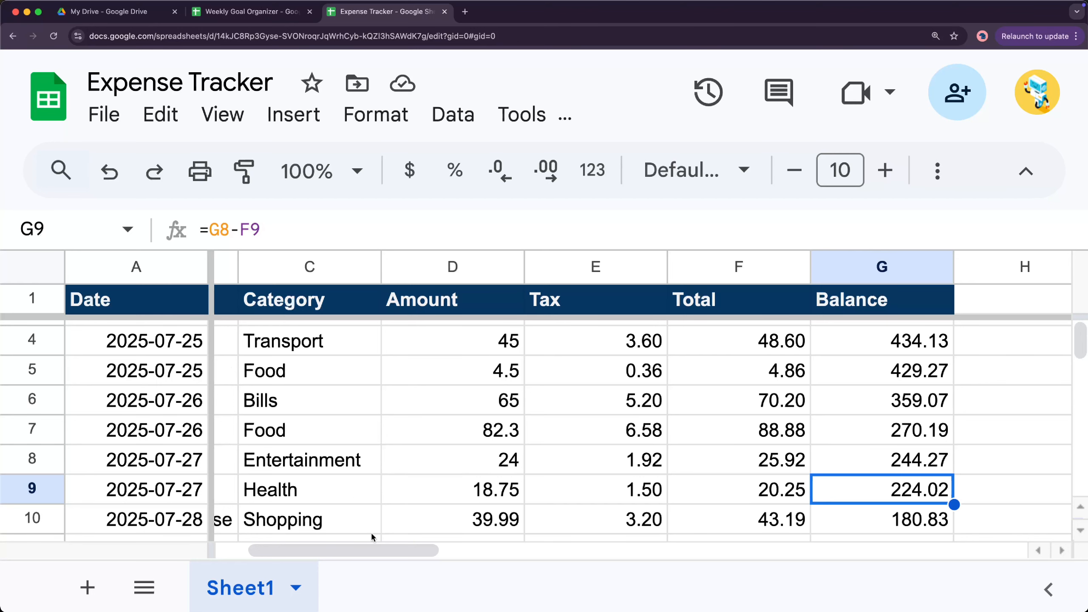
pyautogui.moveTo(372, 550); pyautogui.dragTo(346, 550)
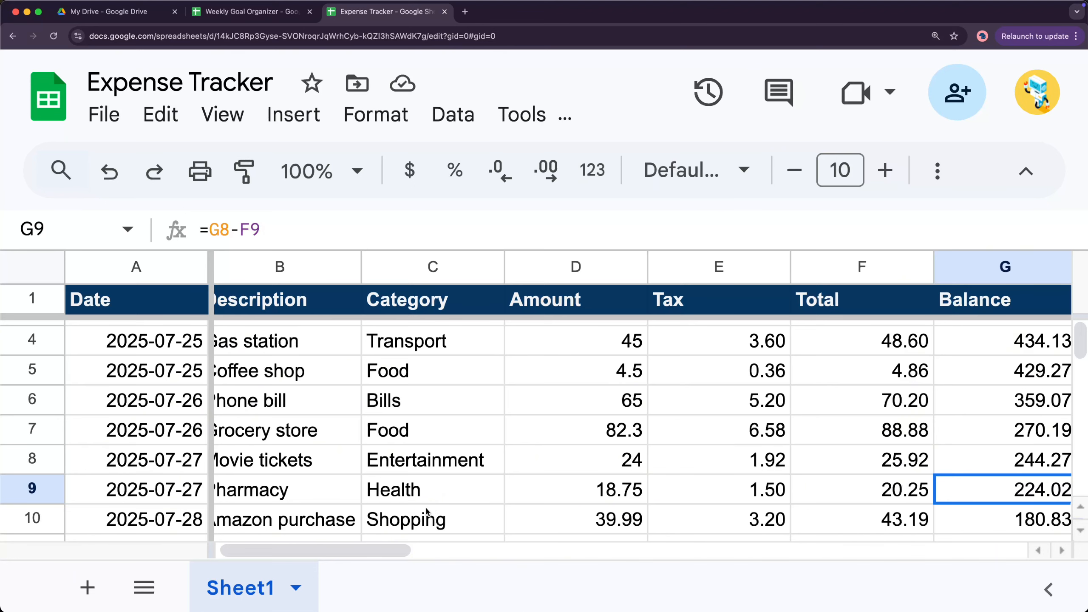
pyautogui.moveTo(378, 551); pyautogui.dragTo(307, 557)
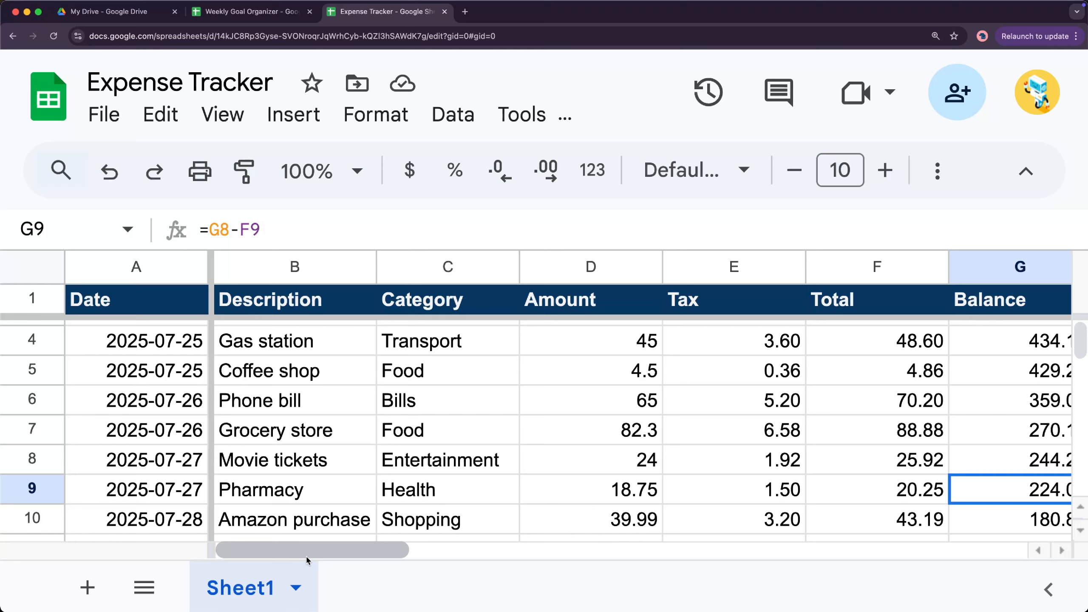
pyautogui.click(150, 297)
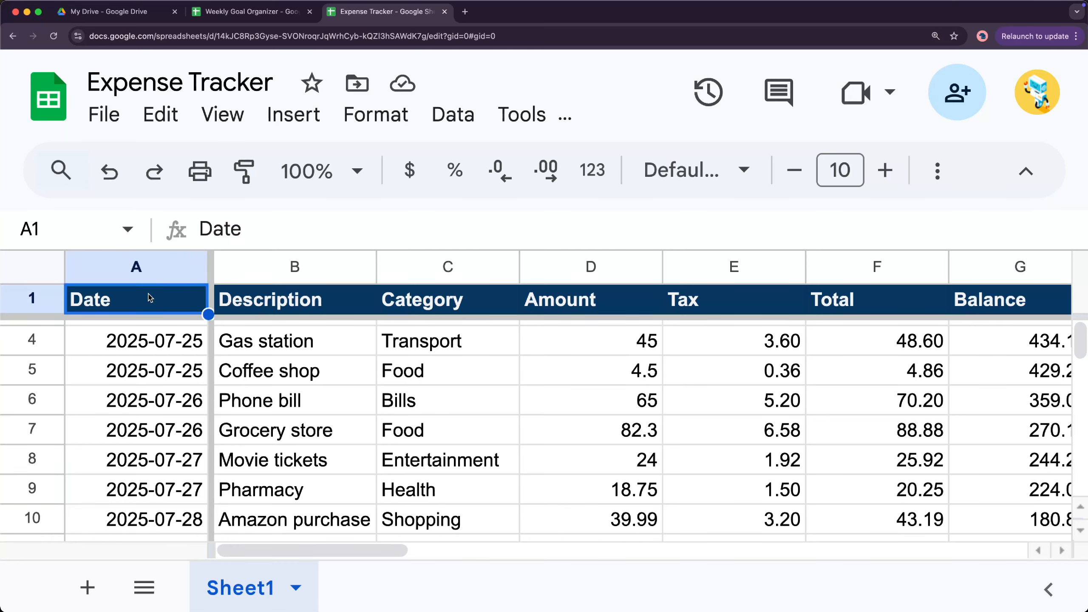